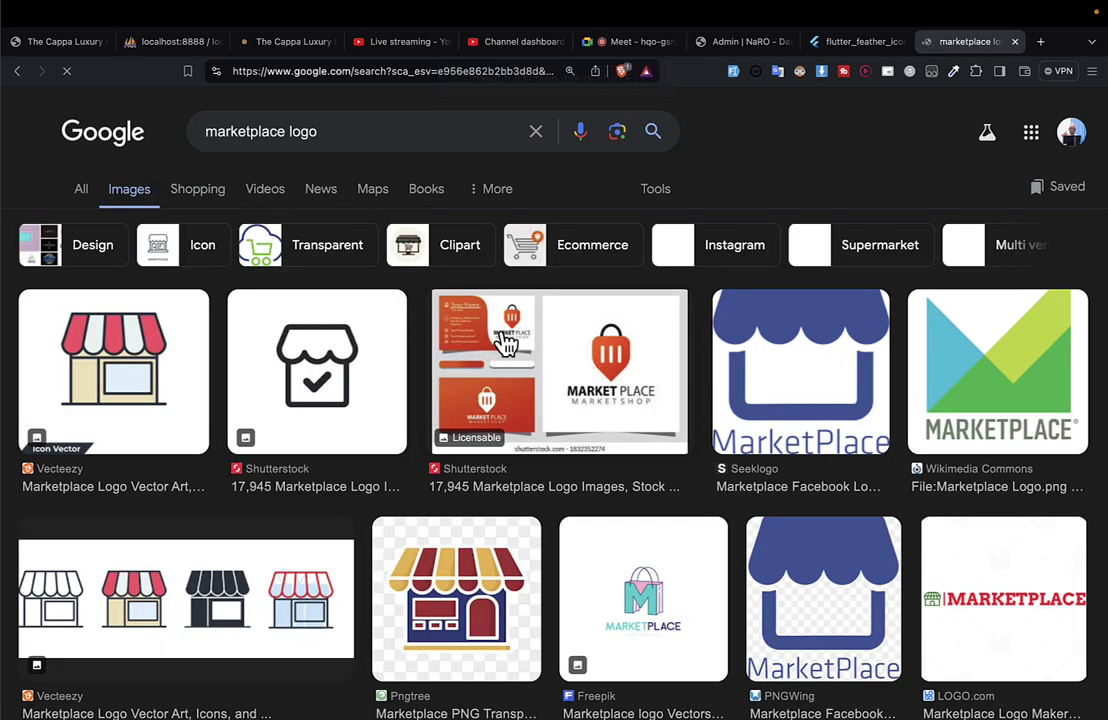
Step: Preview the Shutterstock image showing the orange Market Place shopping-bag logo in the marketplace logo image results
scroll(460, 370, down, 1)
click(487, 448)
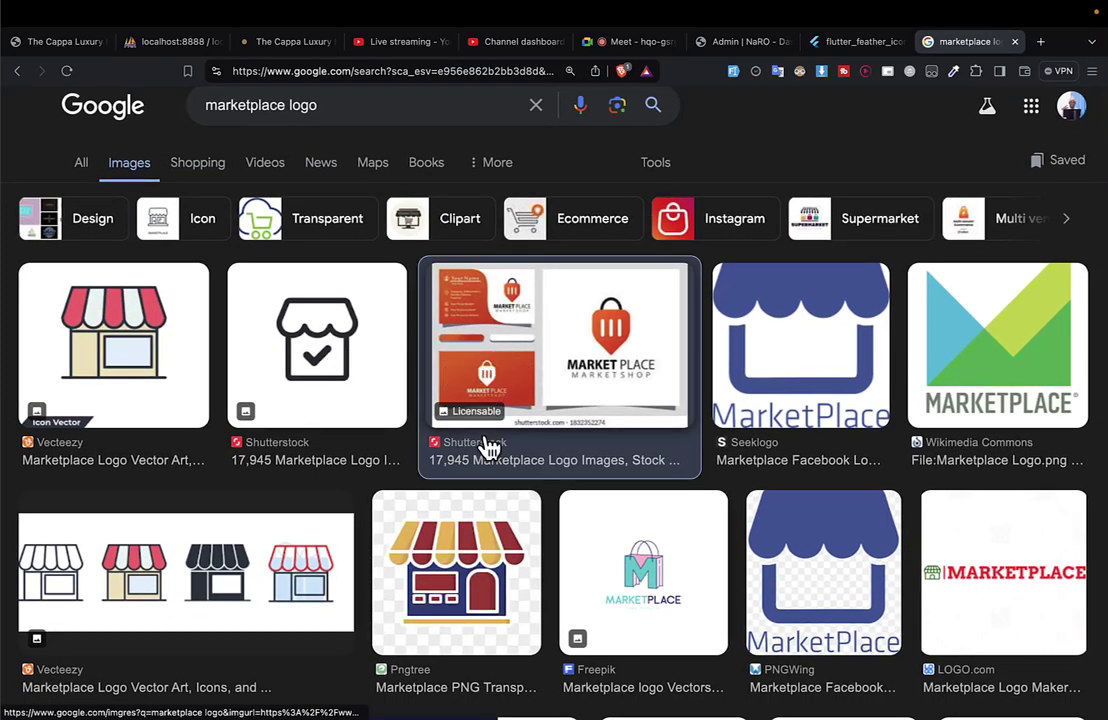
scroll(500, 480, down, 1)
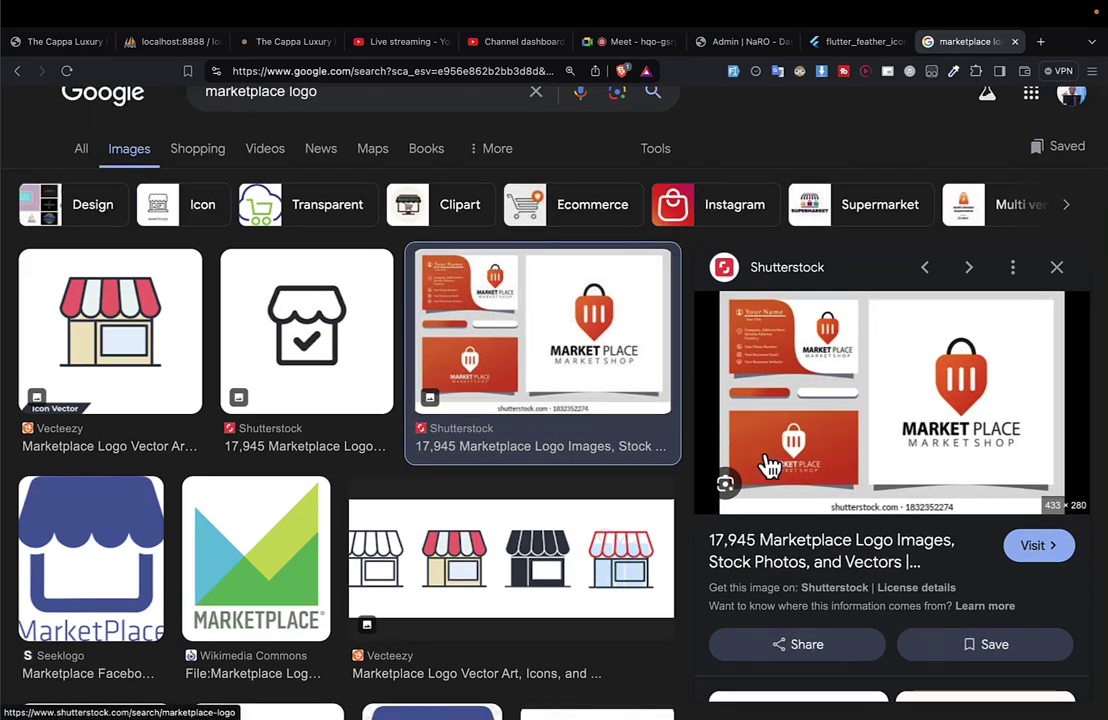
Step: Find Adobe Photoshop 2024 among the installed applications by searching for "photo" and launch it
key(ctrl+Left)
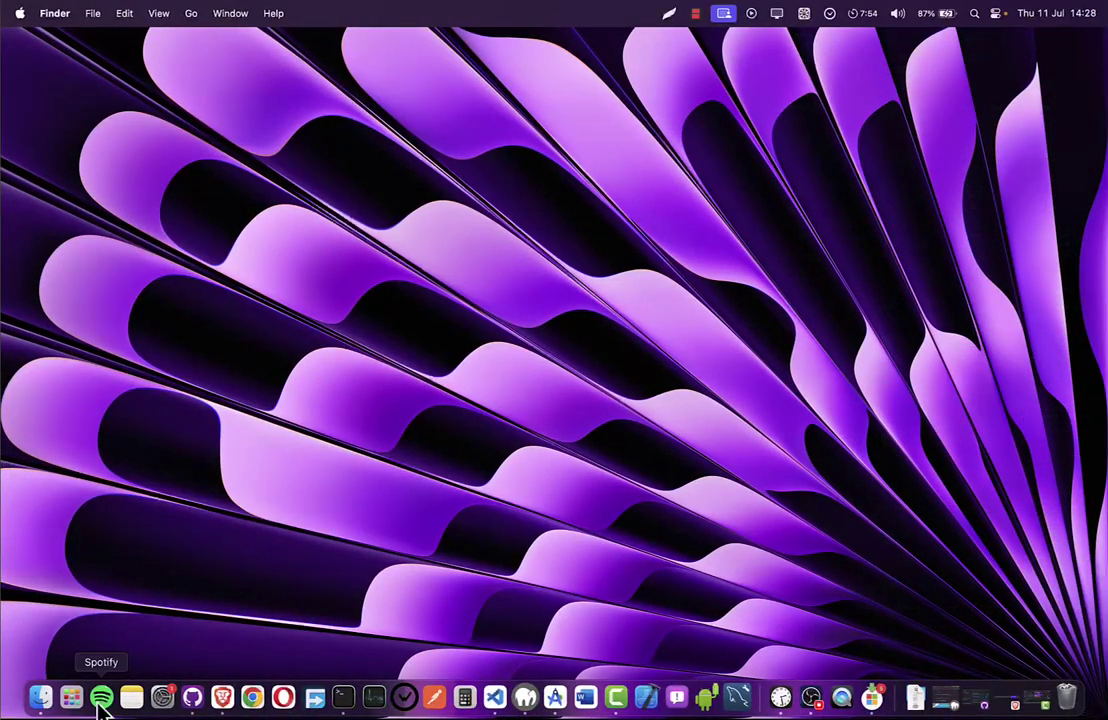
click(78, 702)
text(photo)
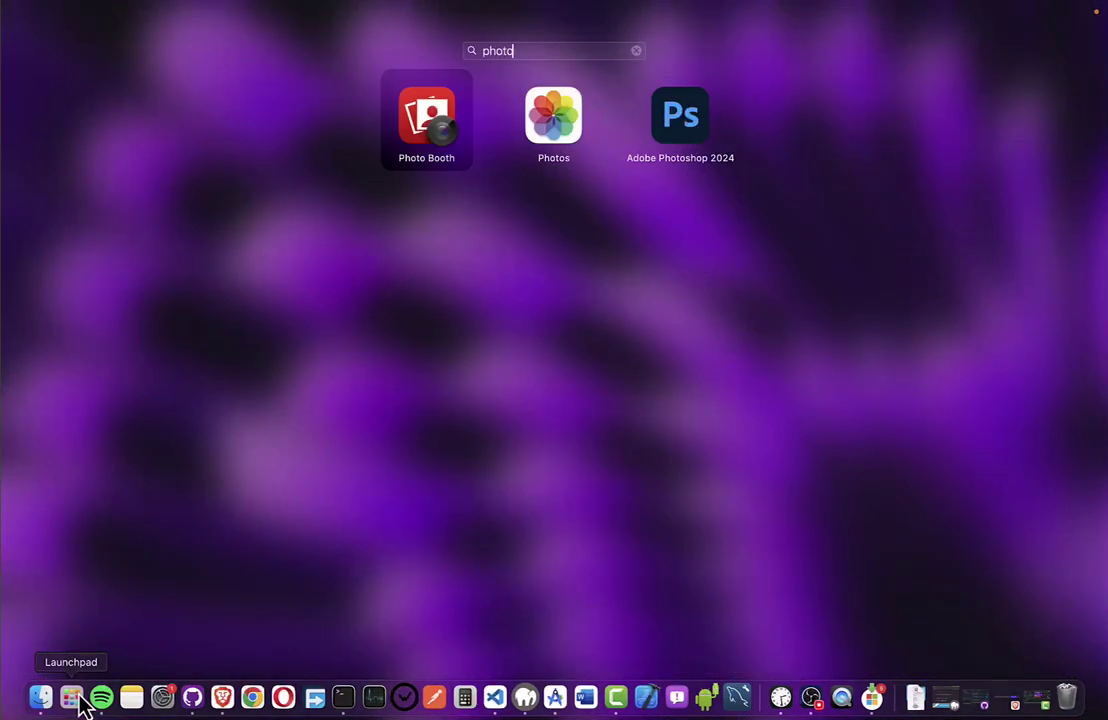
click(672, 127)
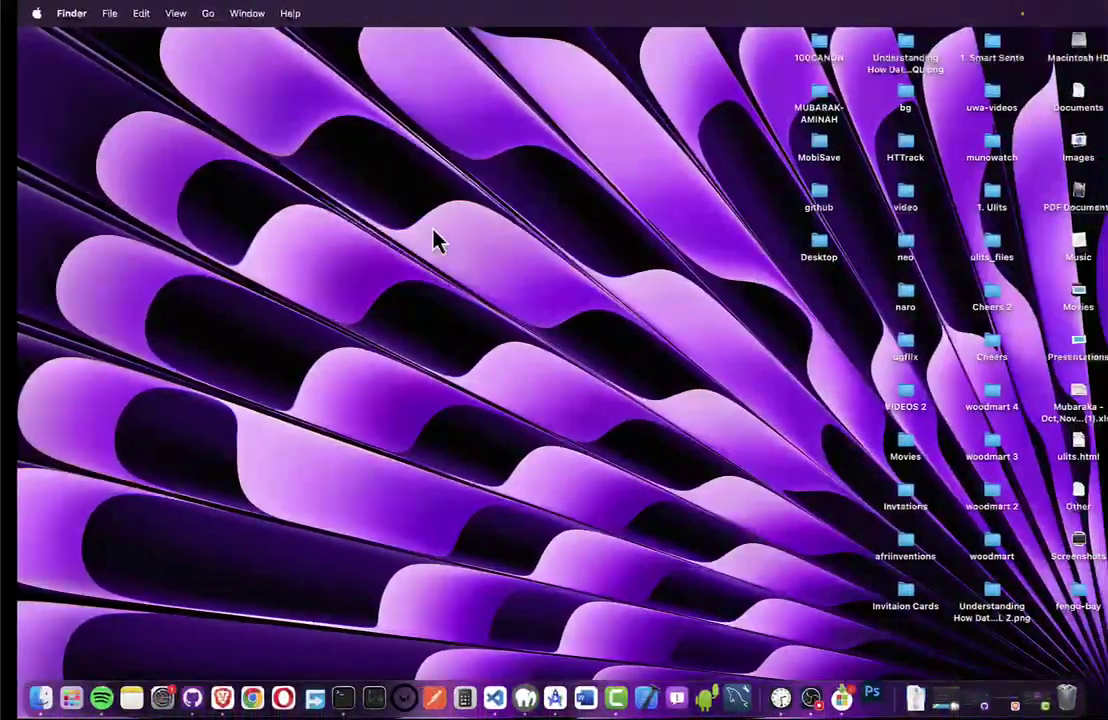
Step: Switch to the browser and check the Google Meet call and the YouTube live stream dashboard
key(ctrl+Right)
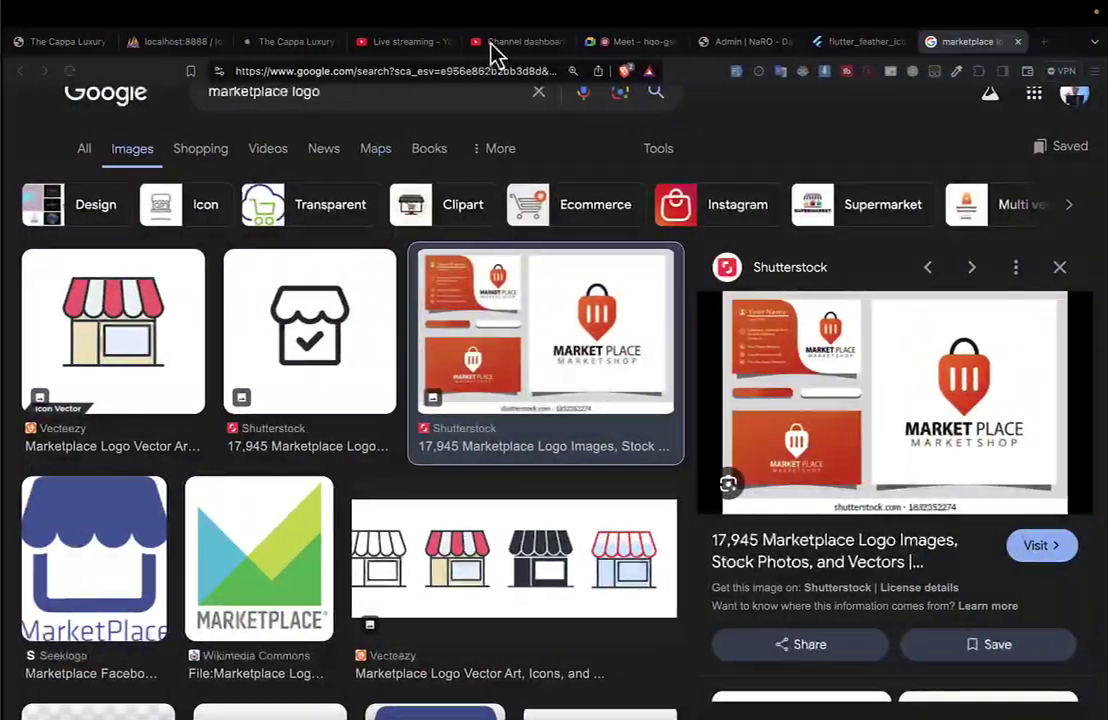
click(510, 42)
click(632, 44)
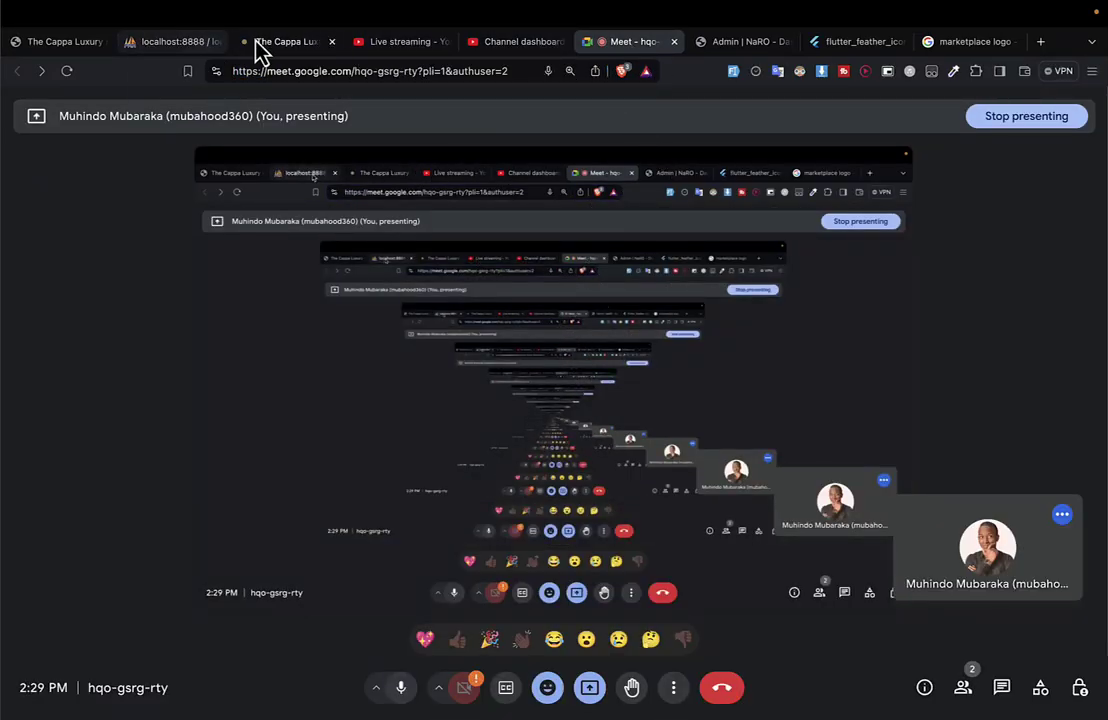
click(403, 42)
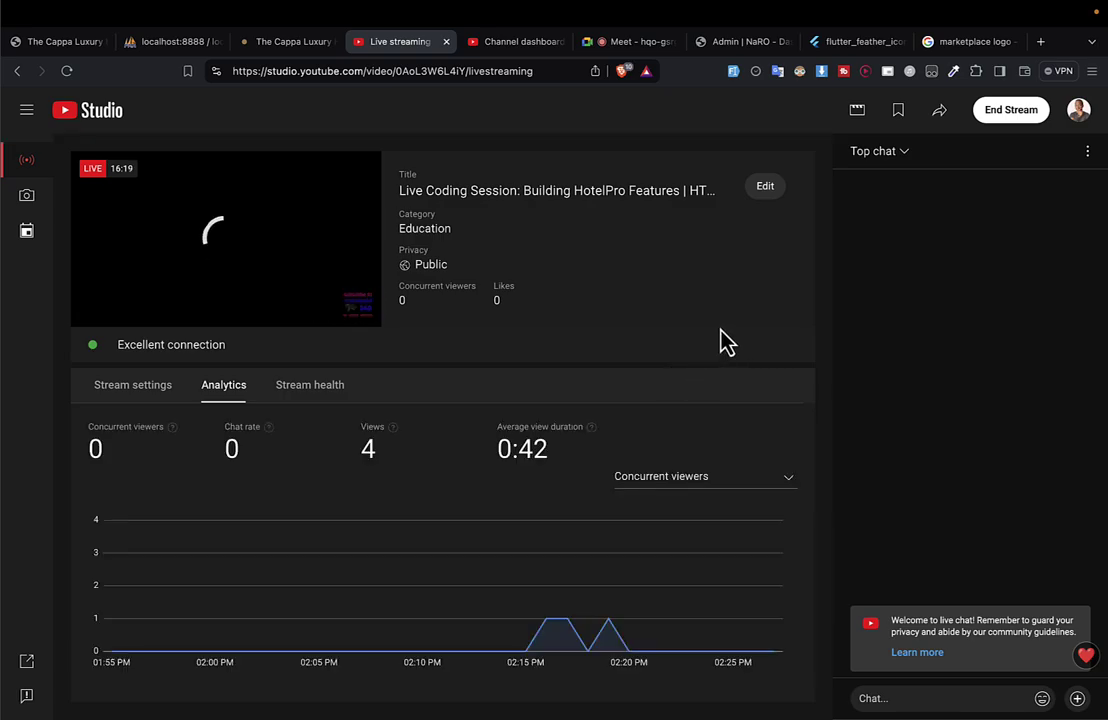
Step: Return to the marketplace logo image results and look over the images related to the previewed logo
click(962, 45)
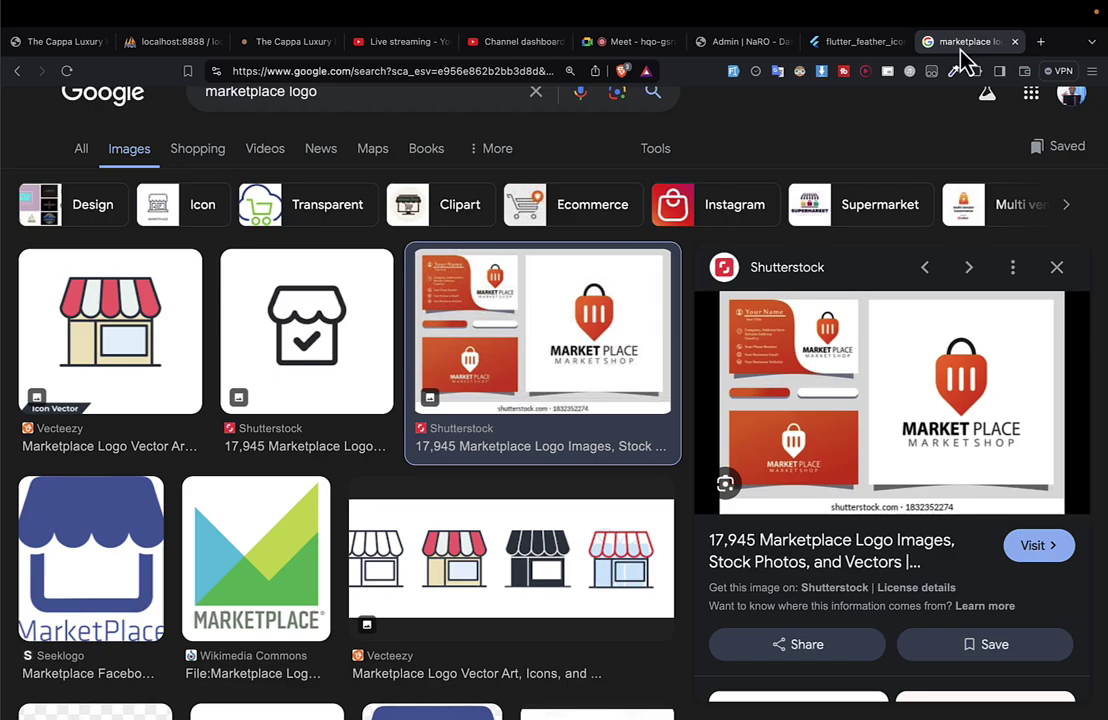
scroll(768, 478, down, 2)
scroll(770, 480, down, 2)
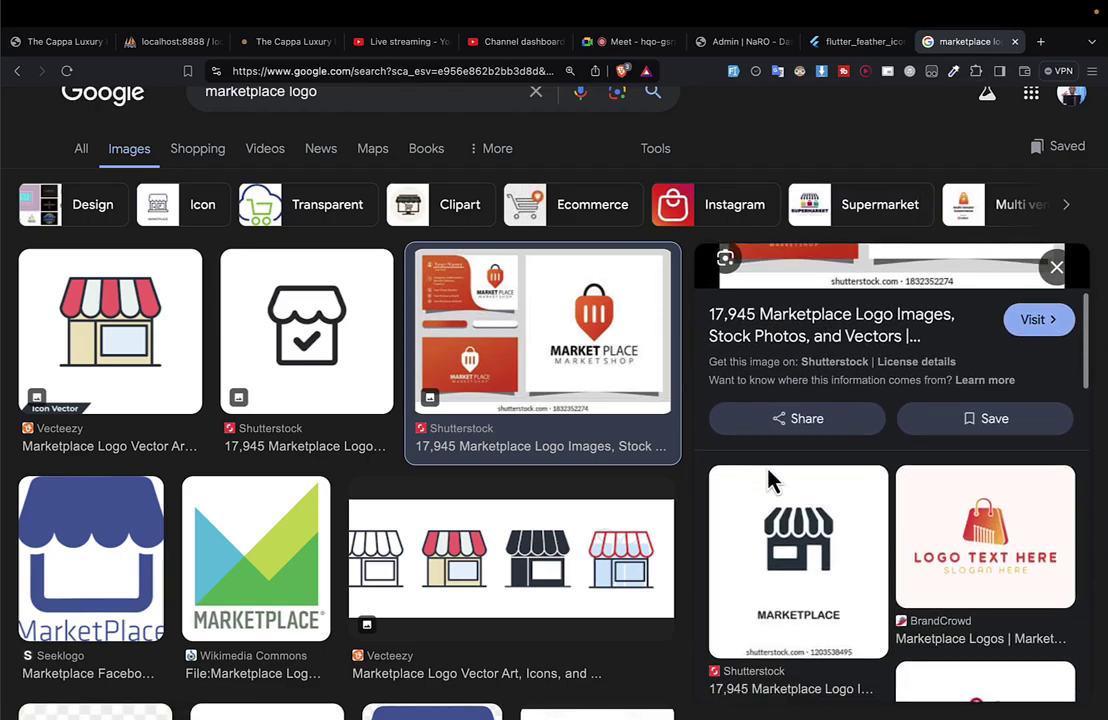
scroll(742, 482, up, 4)
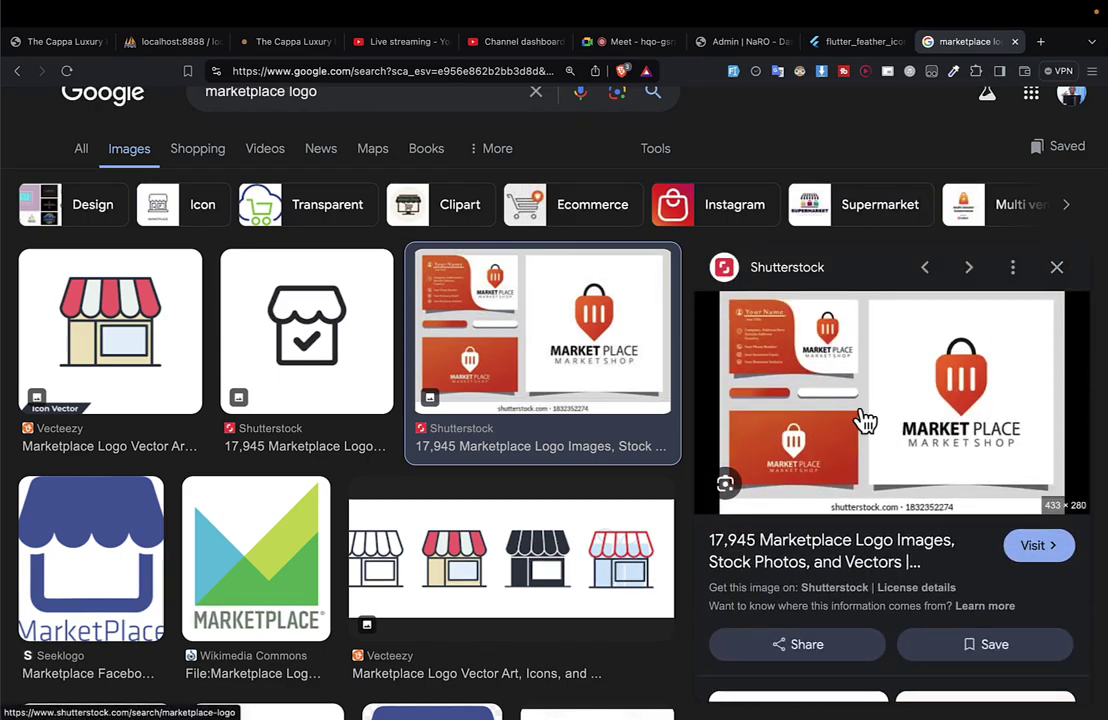
Step: Switch to Photoshop and create a new document 1000 pixels wide and 1000 pixels high
key(ctrl+Left)
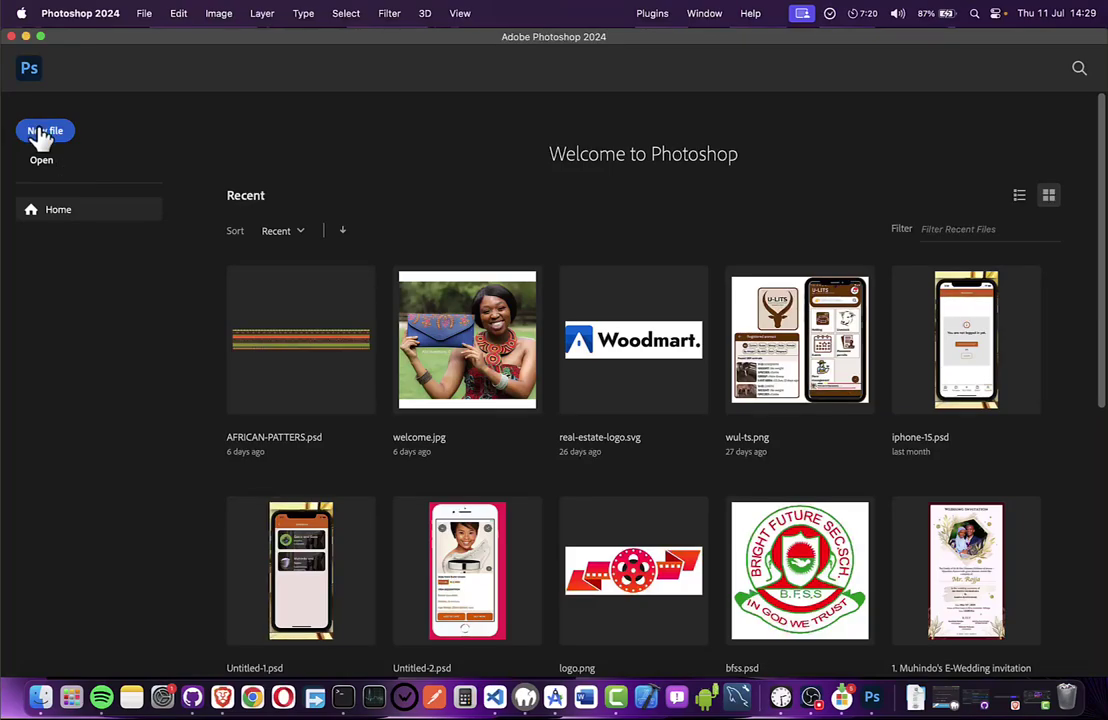
click(42, 133)
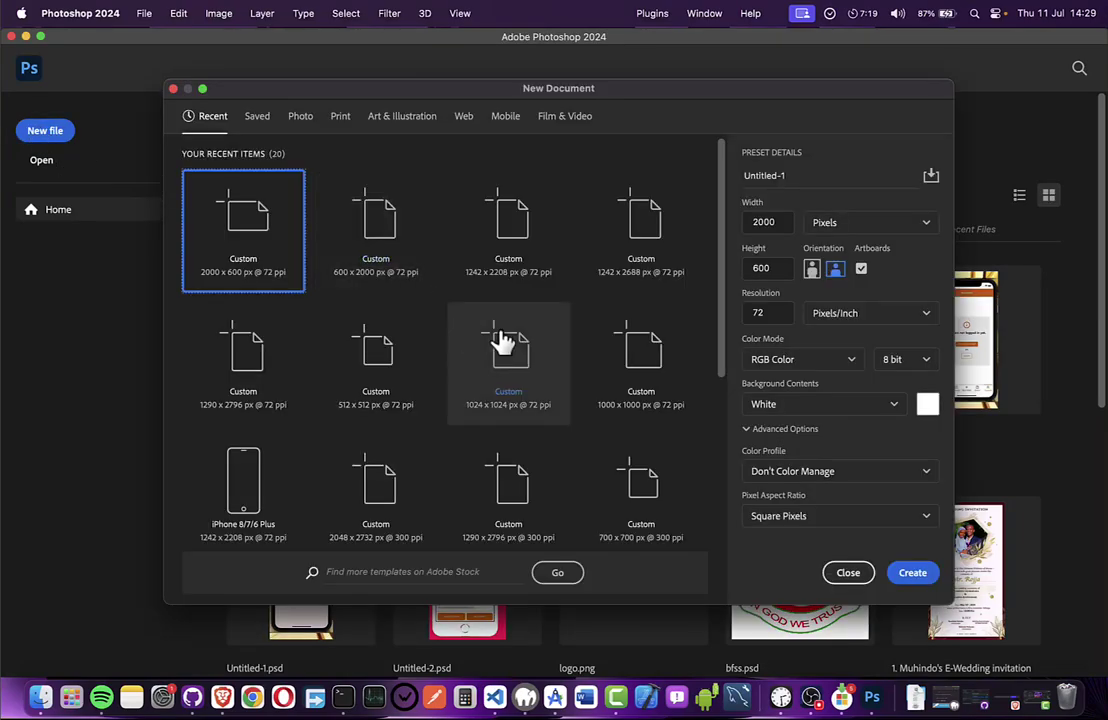
click(763, 228)
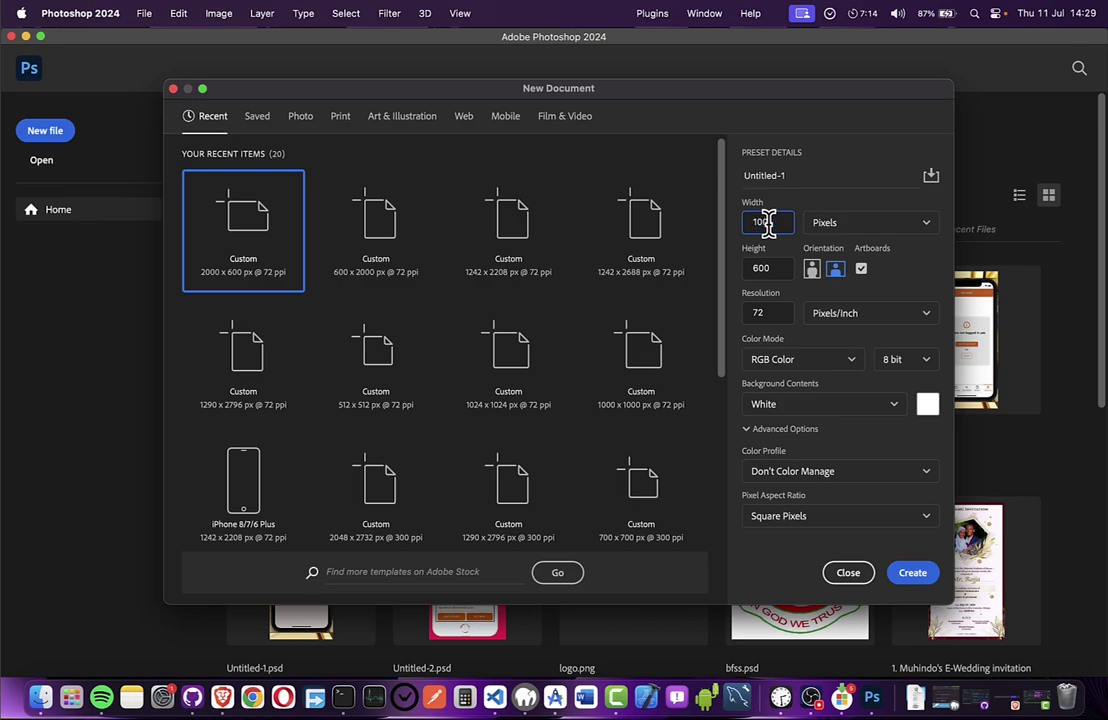
text(1000)
key(super+a)
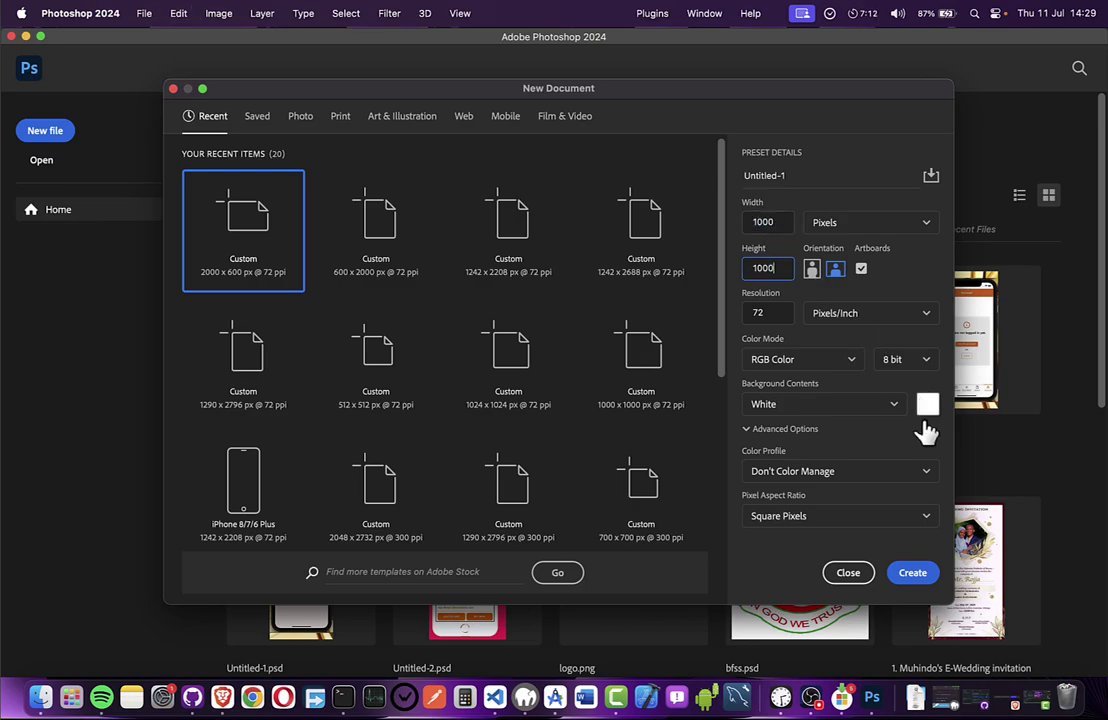
click(912, 574)
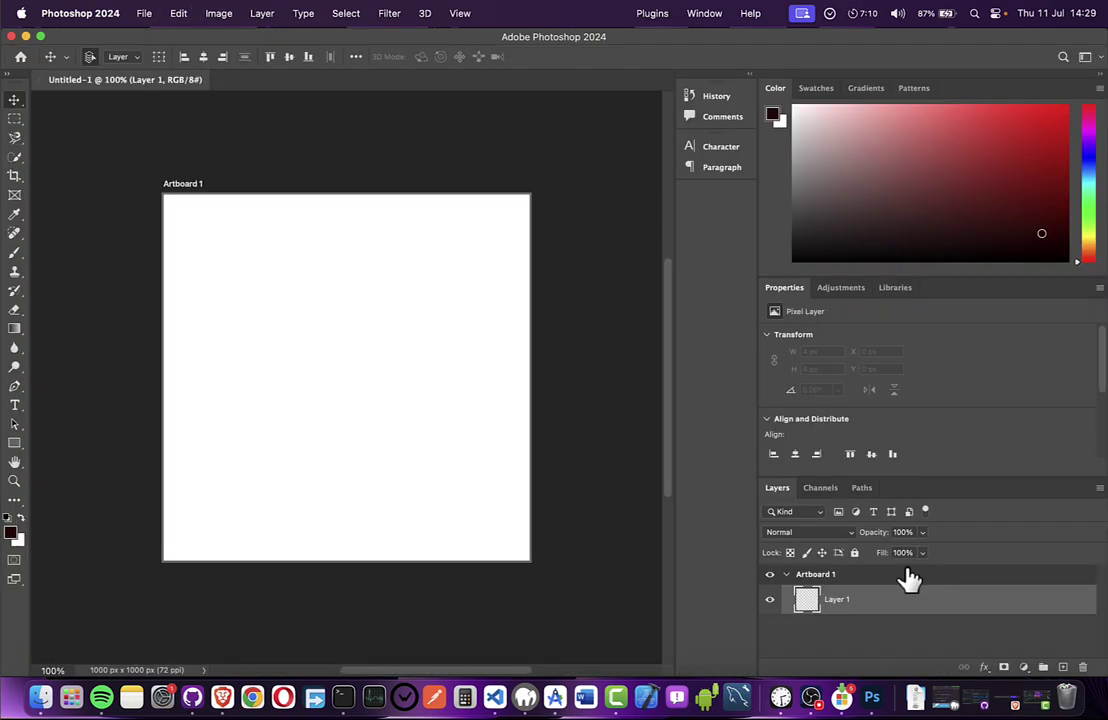
Step: Go back to the logo search in the browser and examine more related logos under the Shutterstock preview
key(ctrl+Right)
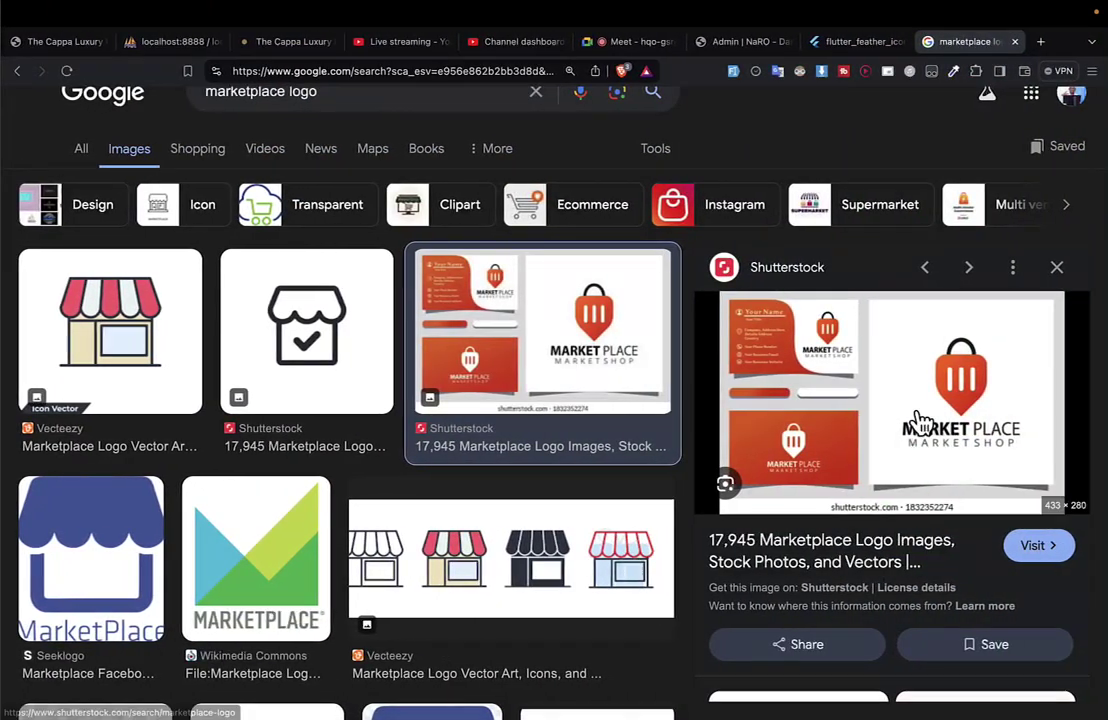
right_click(915, 404)
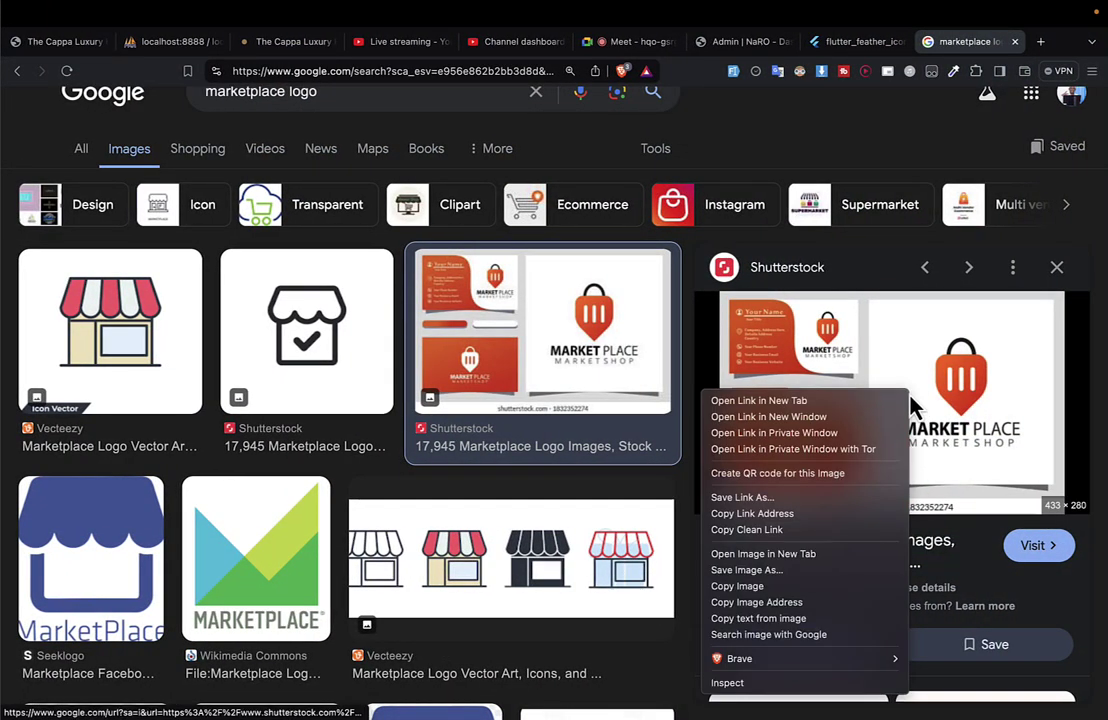
click(870, 371)
scroll(865, 452, down, 1)
scroll(862, 452, down, 5)
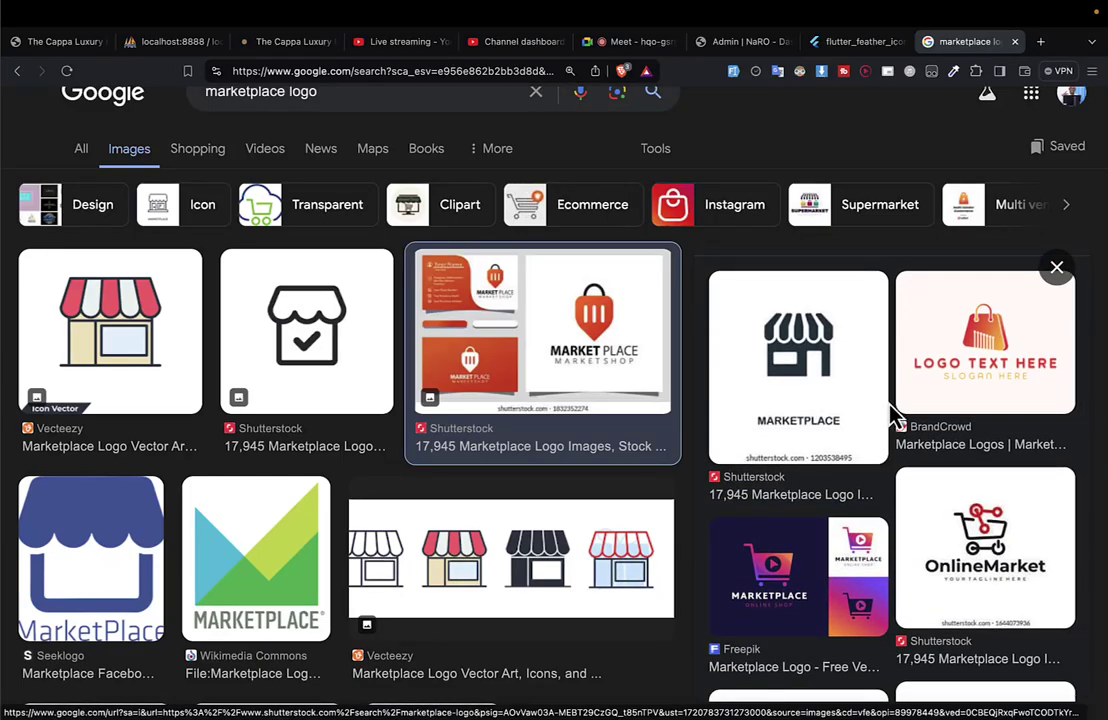
scroll(893, 415, down, 5)
scroll(893, 415, up, 10)
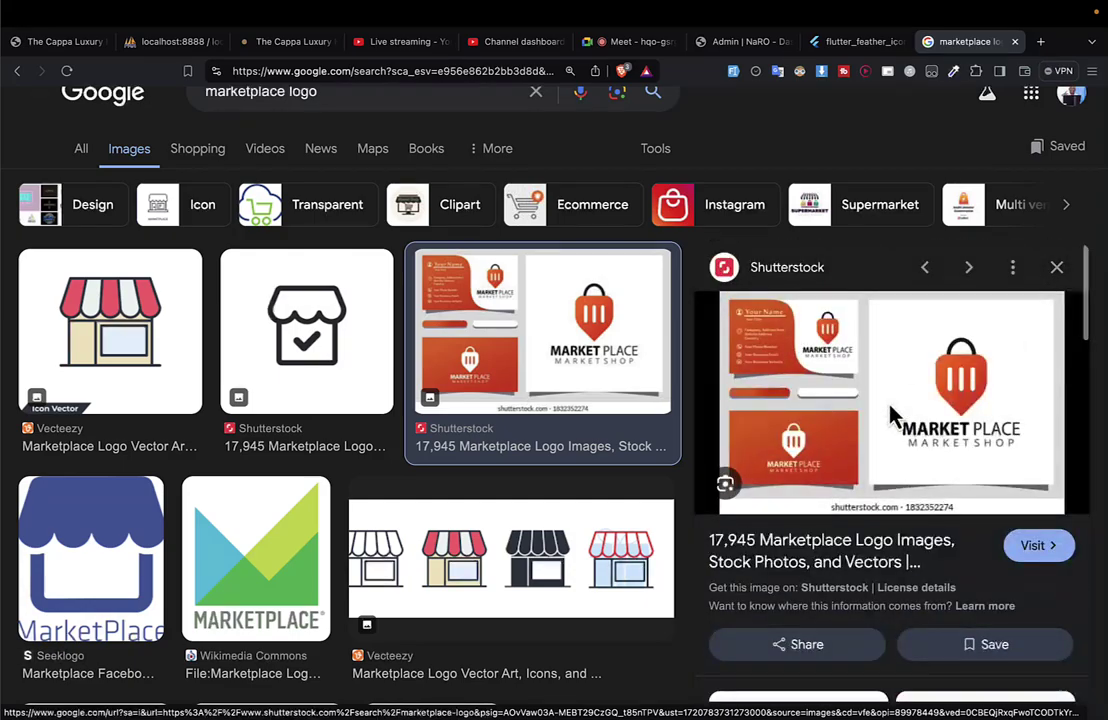
Step: Try to bring the previewed Market Place logo image into the Photoshop document by copying it
right_click(914, 380)
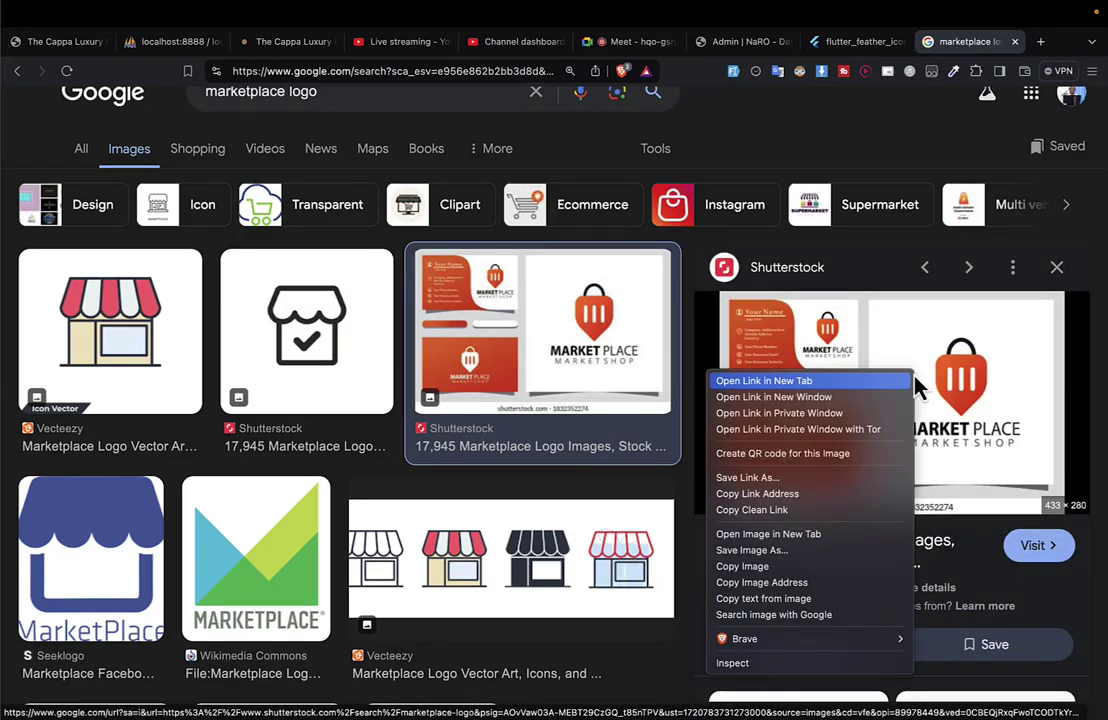
click(762, 567)
key(ctrl+Left)
key(ctrl+Right)
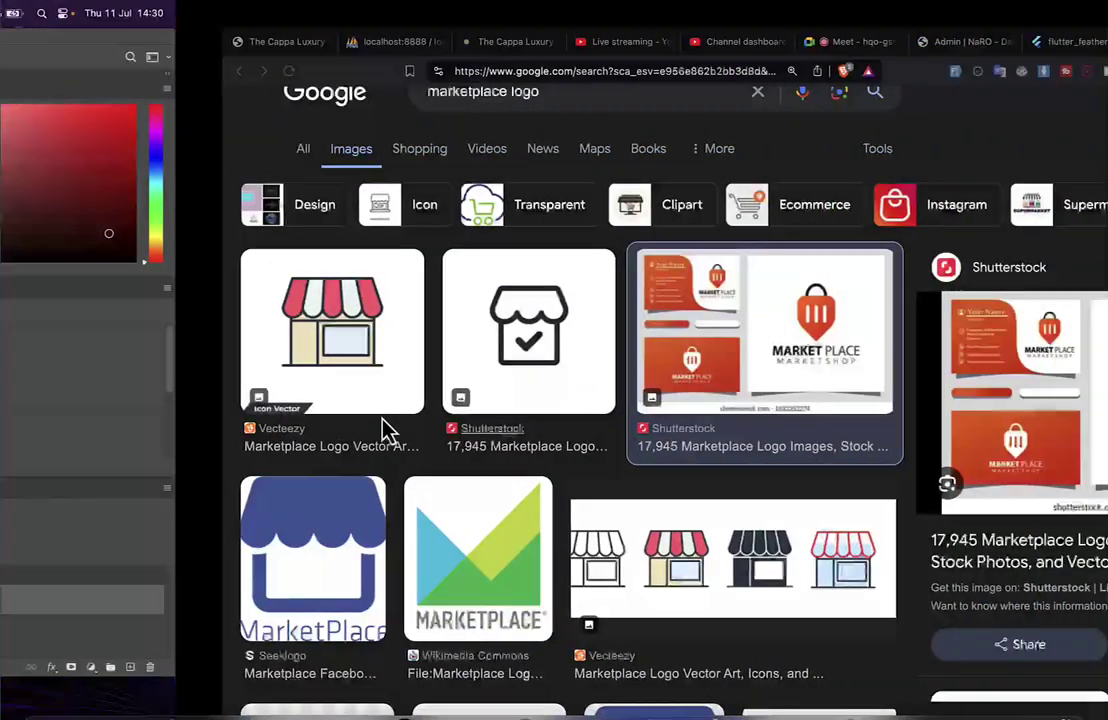
Step: Save the previewed Market Place logo image to the Downloads folder under its suggested file name
right_click(797, 401)
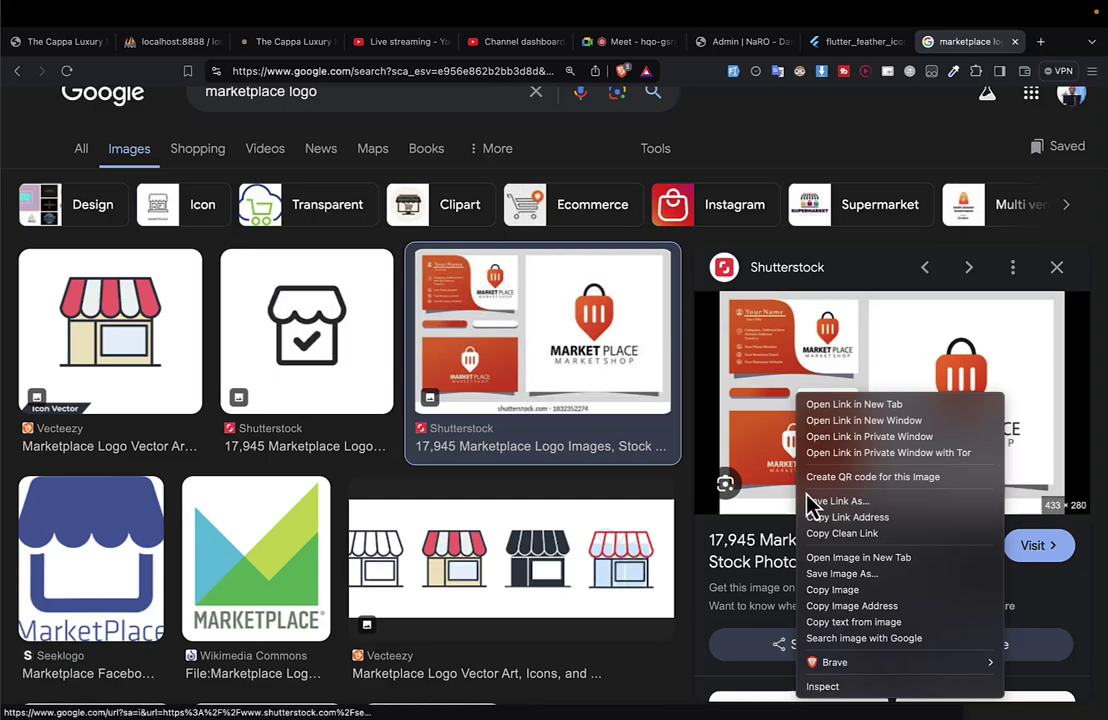
click(828, 574)
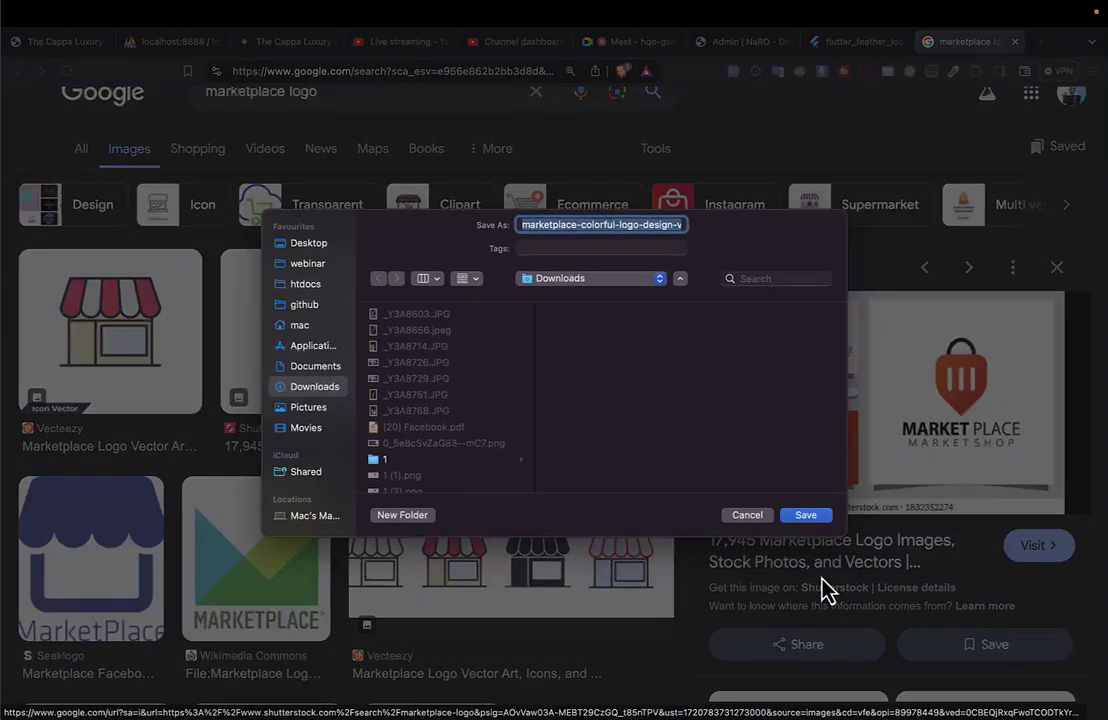
key(Return)
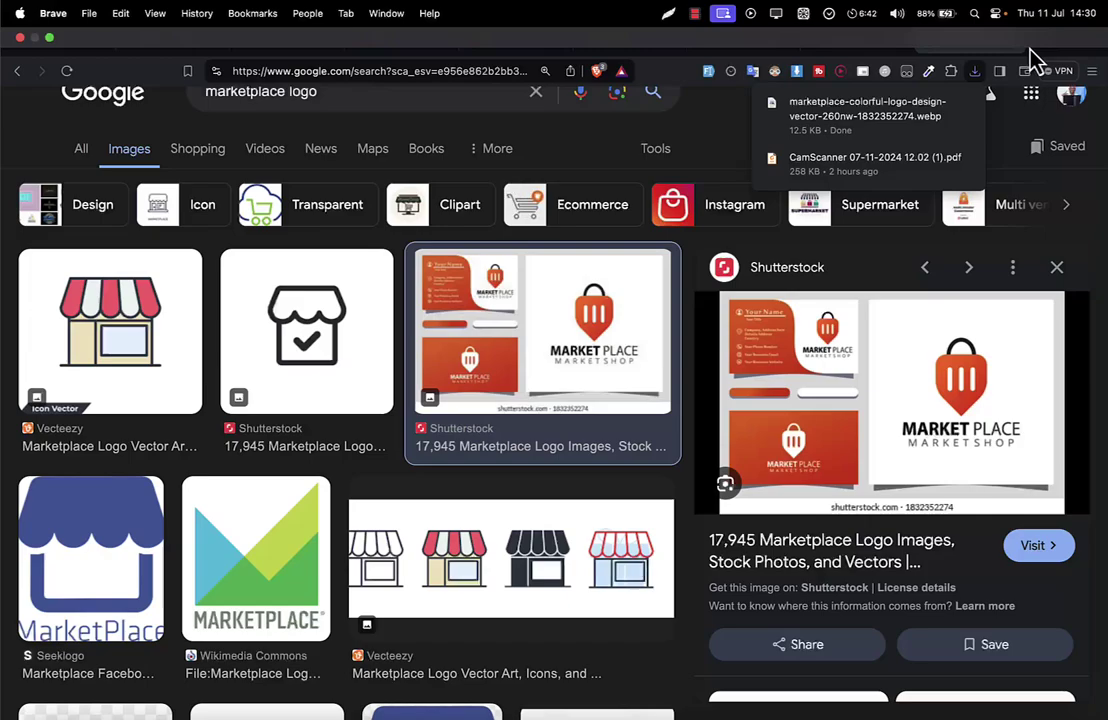
Step: Copy the previewed Market Place logo image and paste it onto the Photoshop artboard
right_click(726, 373)
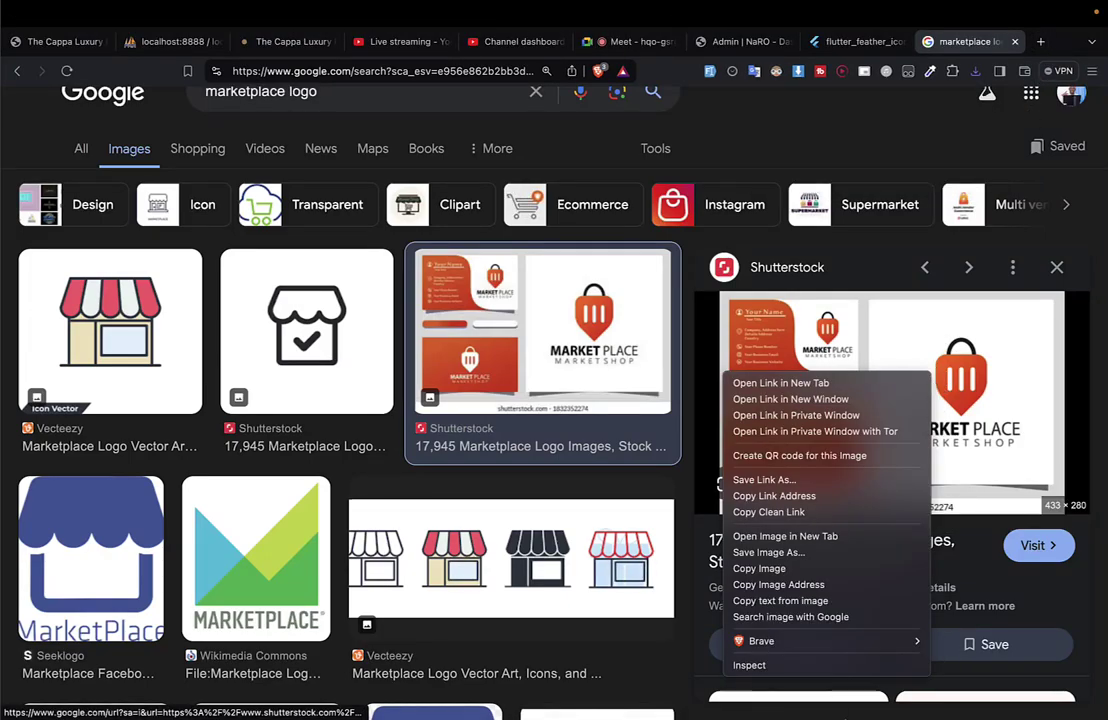
click(752, 568)
key(ctrl+Left)
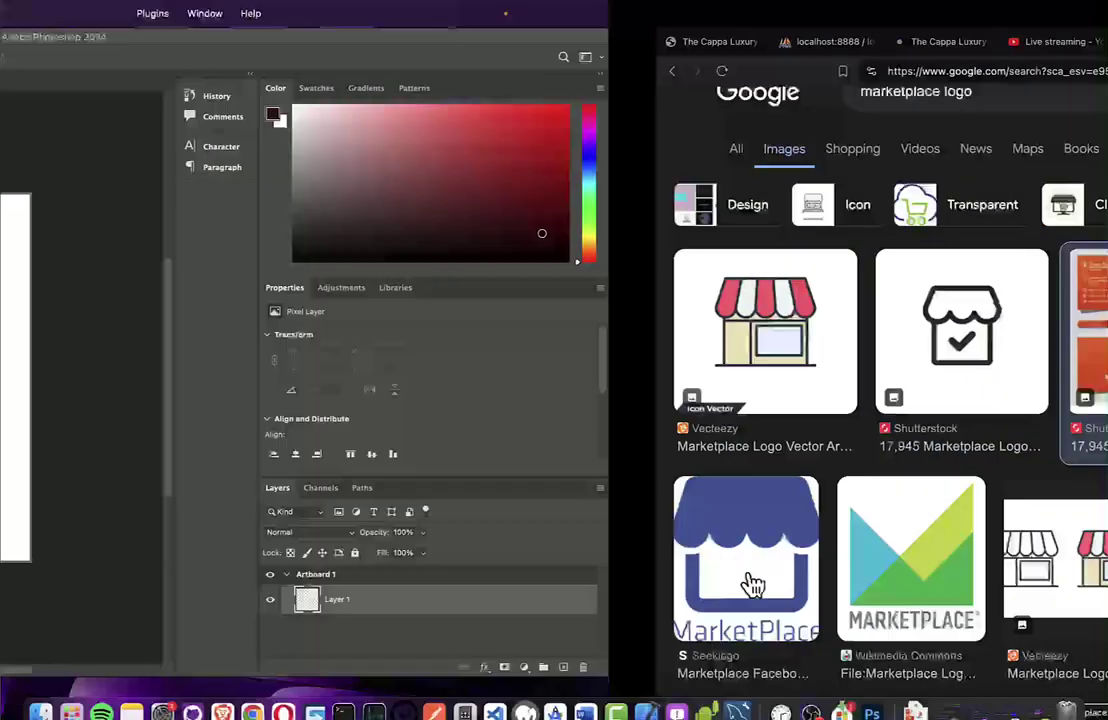
key(super+v)
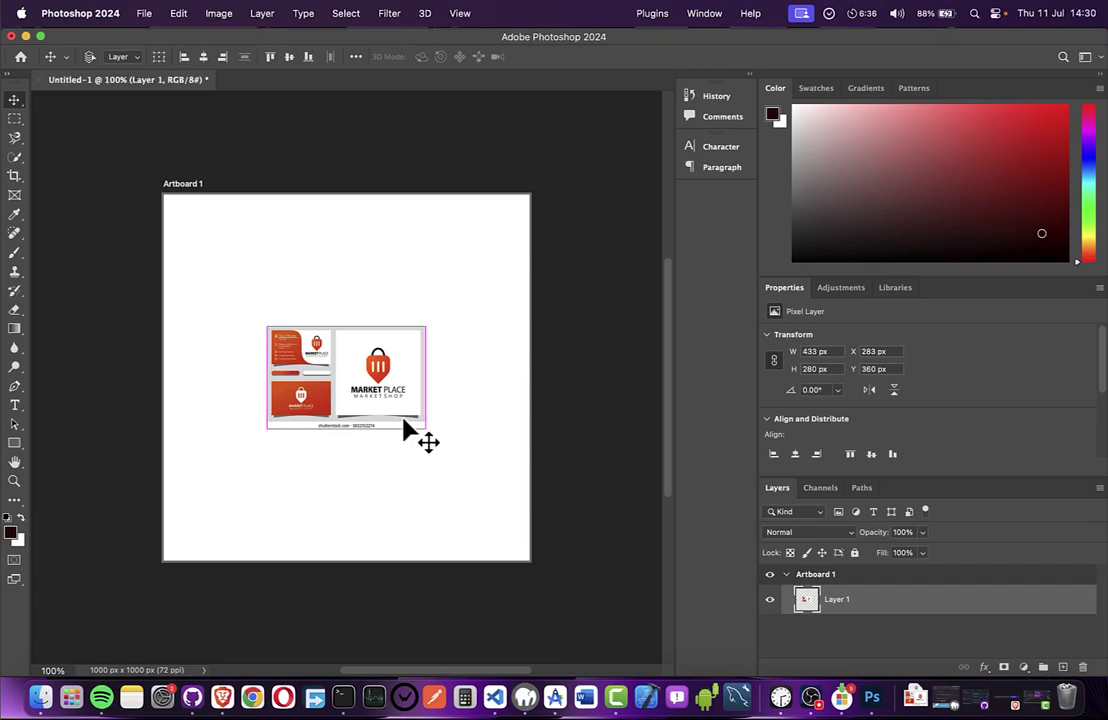
Step: Use Free Transform to enlarge the pasted image to about 524% and shift its large logo onto the artboard
key(super+t)
drag(263, 325, 45, 190)
drag(317, 428, 366, 698)
drag(378, 495, 258, 488)
scroll(258, 488, up, 5)
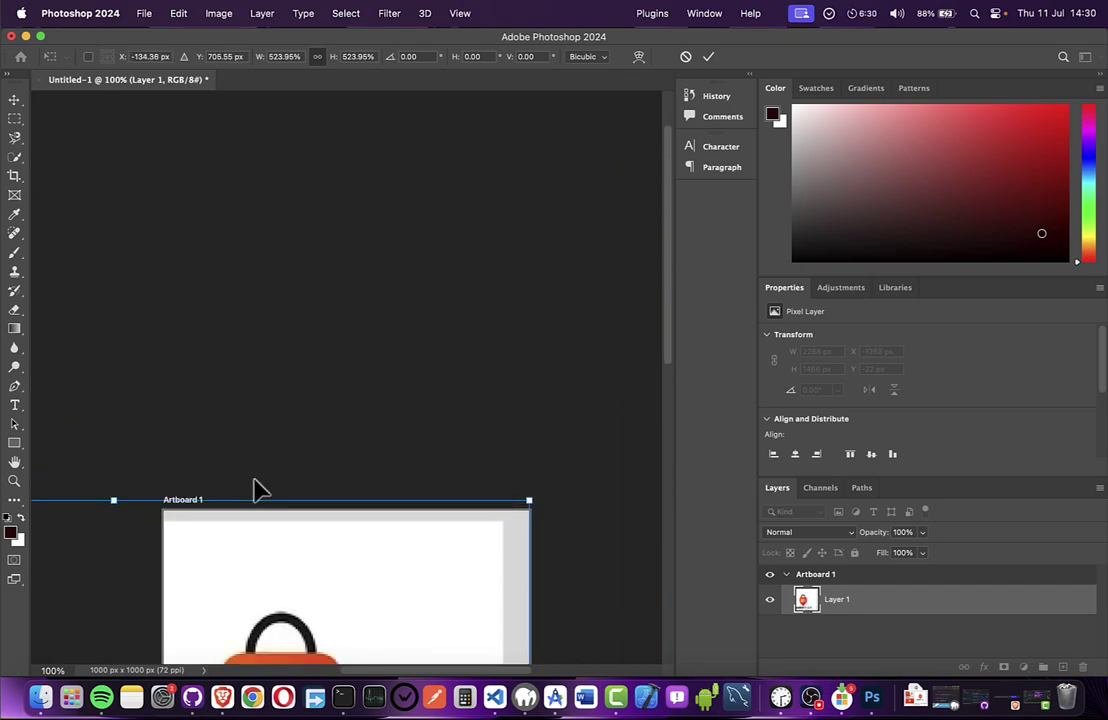
scroll(258, 488, down, 3)
scroll(258, 488, right, 2)
scroll(258, 488, left, 1)
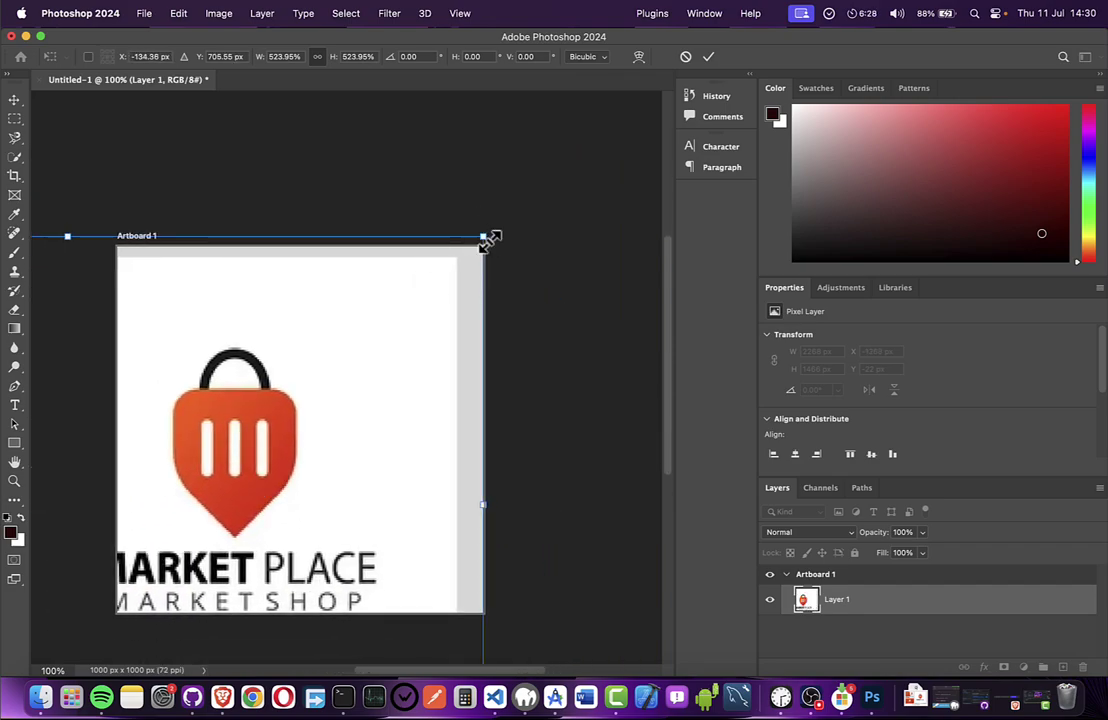
Step: Enlarge the pasted Market Place image to about 792% and shift it so the bag emblem stays on the artboard
drag(490, 240, 650, 160)
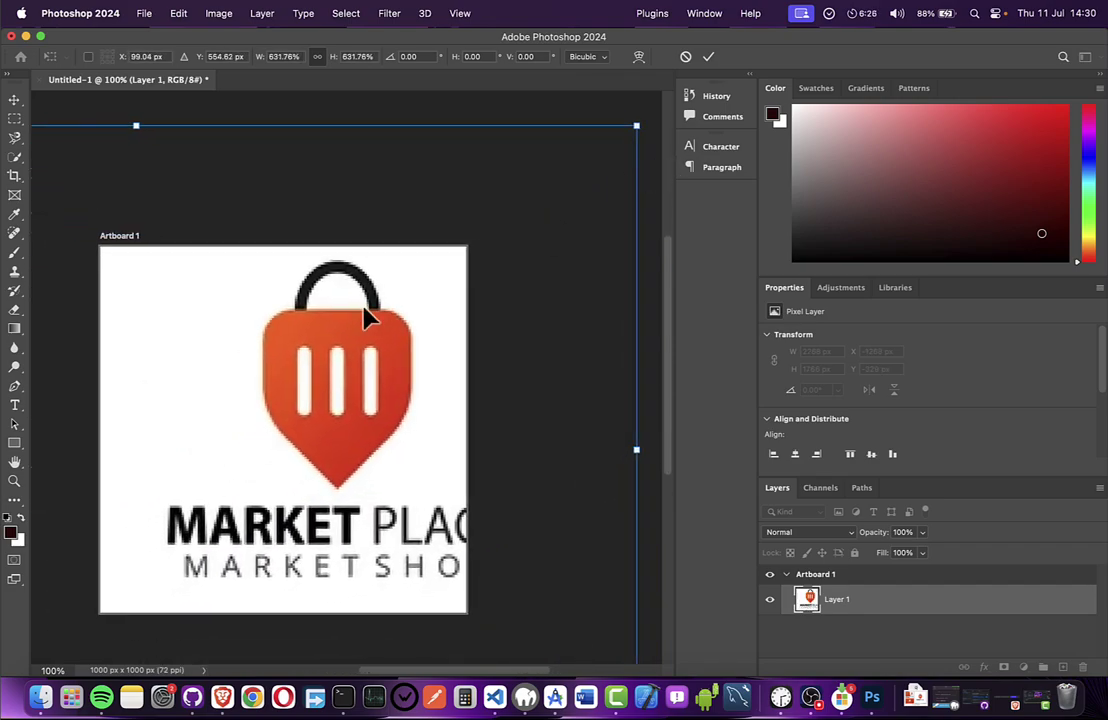
drag(365, 316, 275, 432)
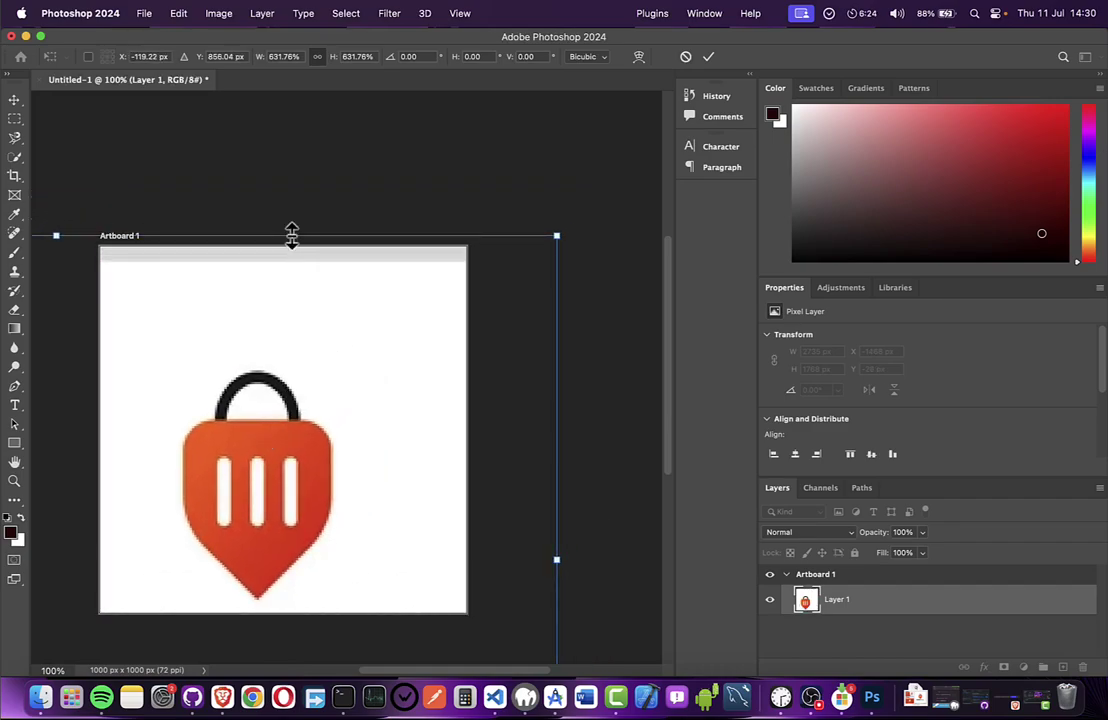
drag(291, 233, 373, 124)
drag(324, 378, 281, 435)
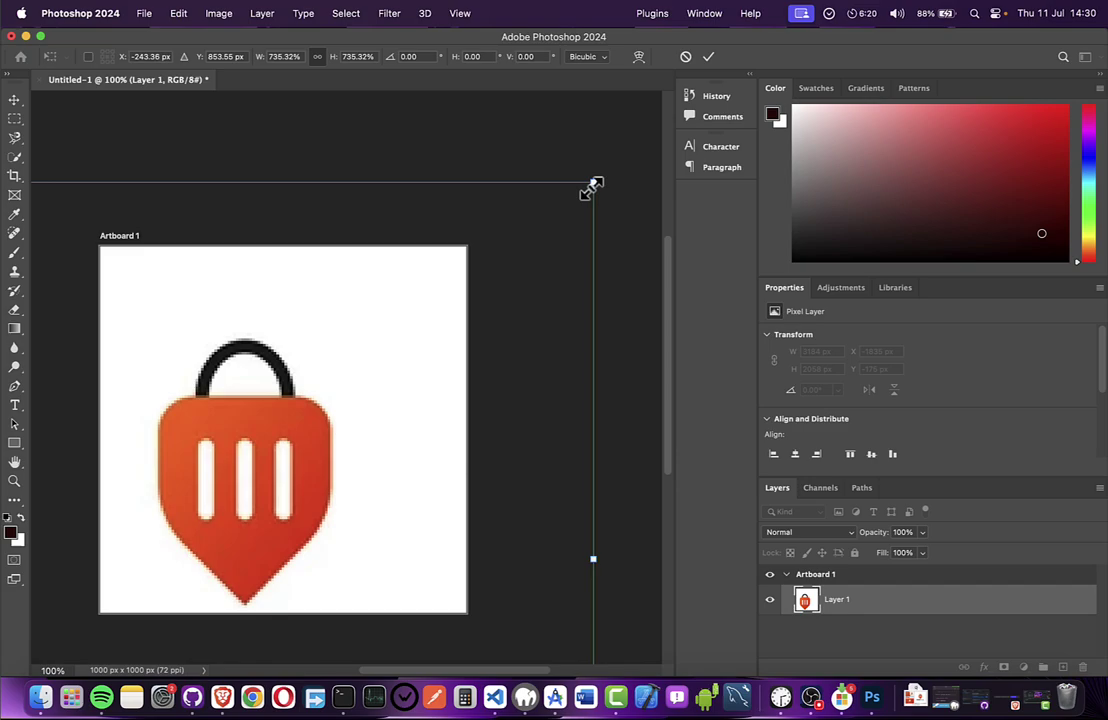
drag(590, 188, 663, 118)
drag(402, 363, 332, 410)
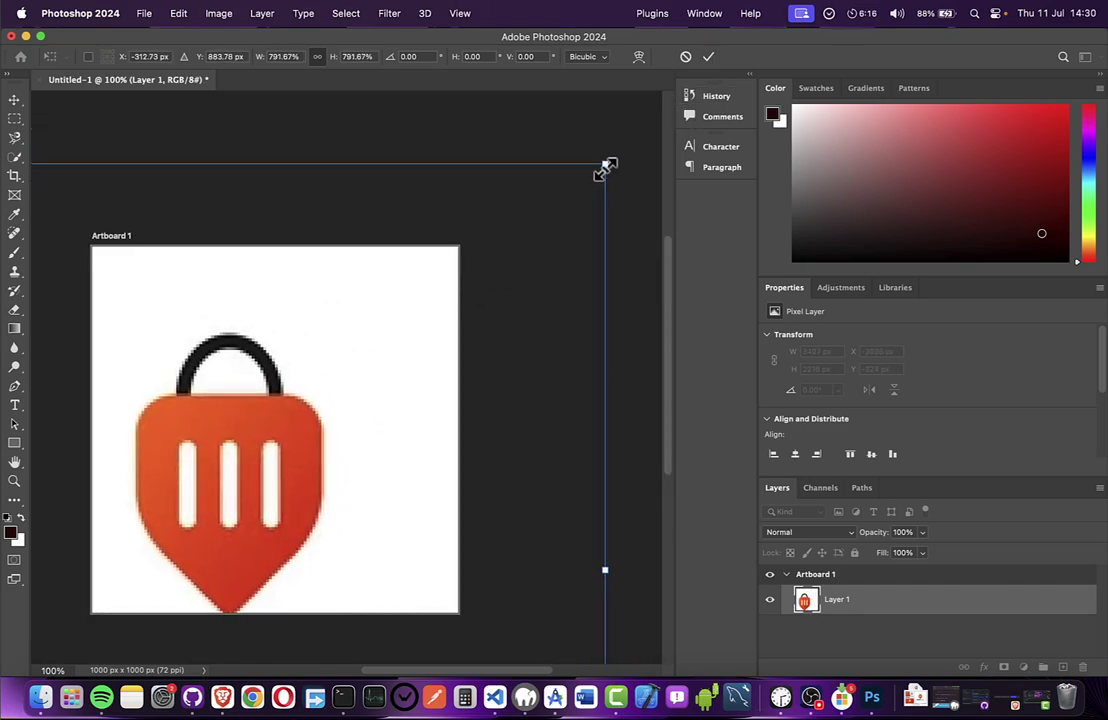
Step: Scale the image up to about 905% and reposition it so the whole bag emblem fits within the artboard
drag(608, 167, 320, 380)
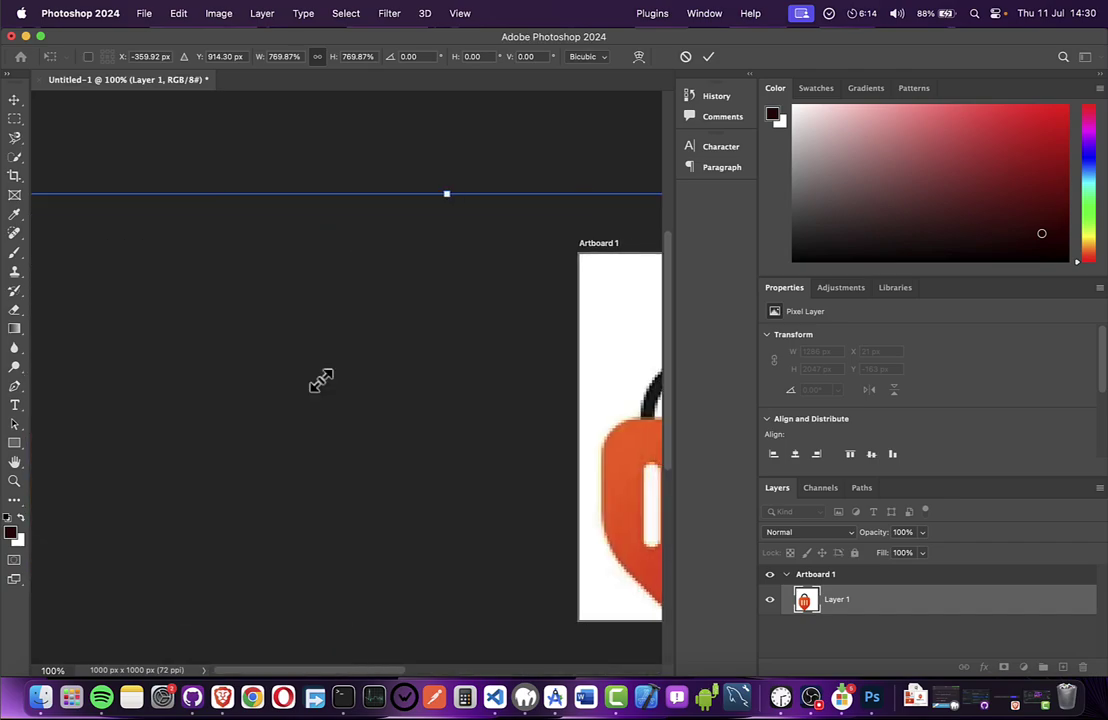
scroll(320, 380, right, 10)
drag(272, 437, 318, 393)
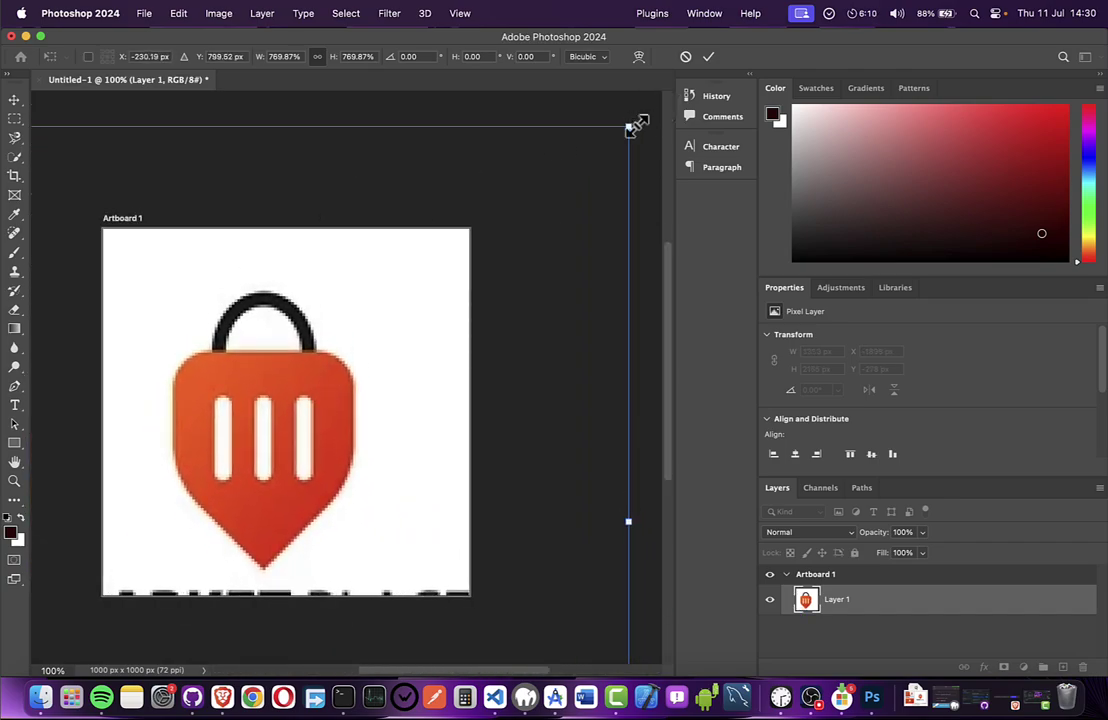
drag(632, 126, 665, 128)
scroll(423, 270, right, 5)
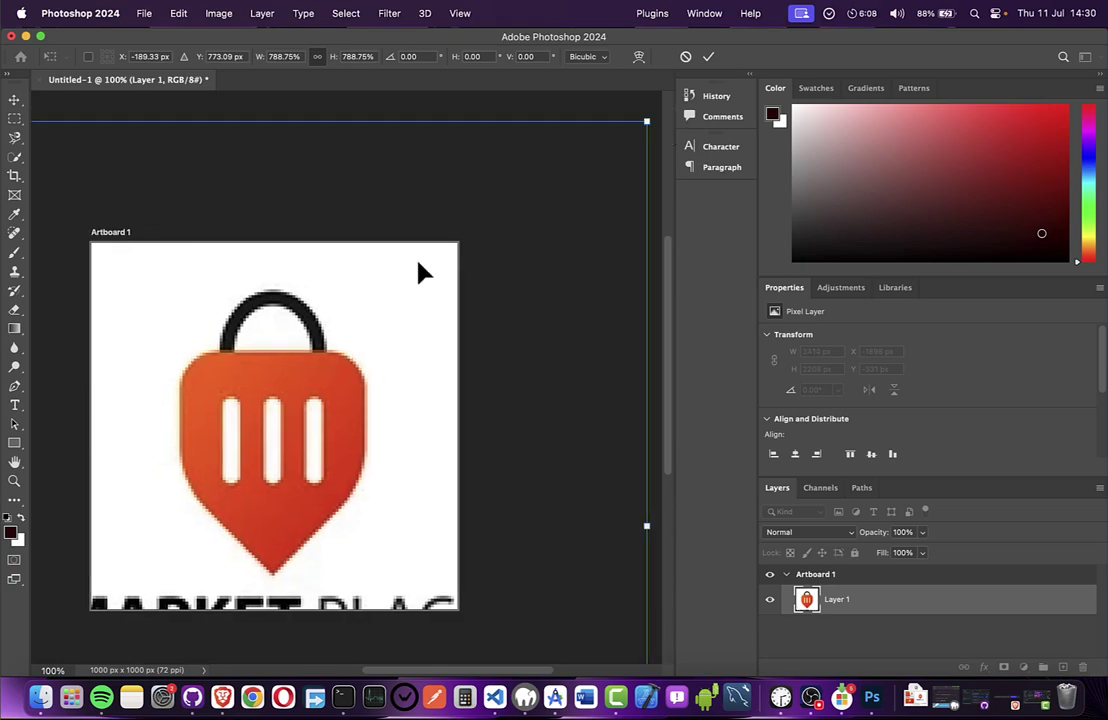
drag(540, 178, 630, 200)
scroll(314, 511, left, 8)
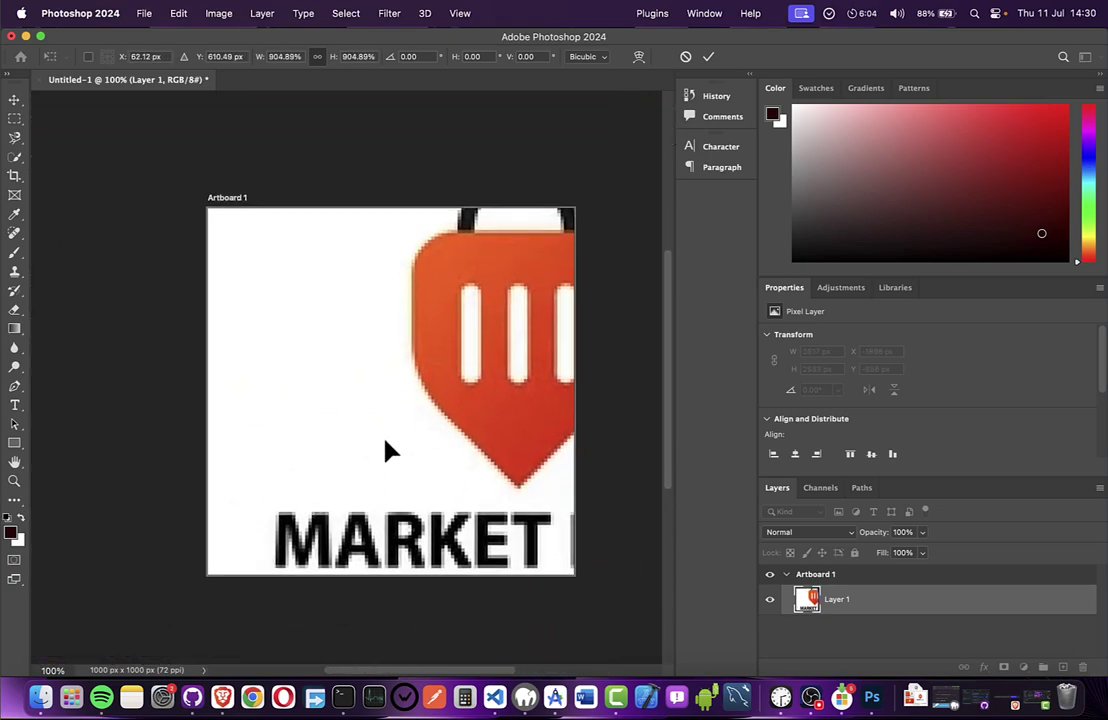
drag(383, 450, 330, 465)
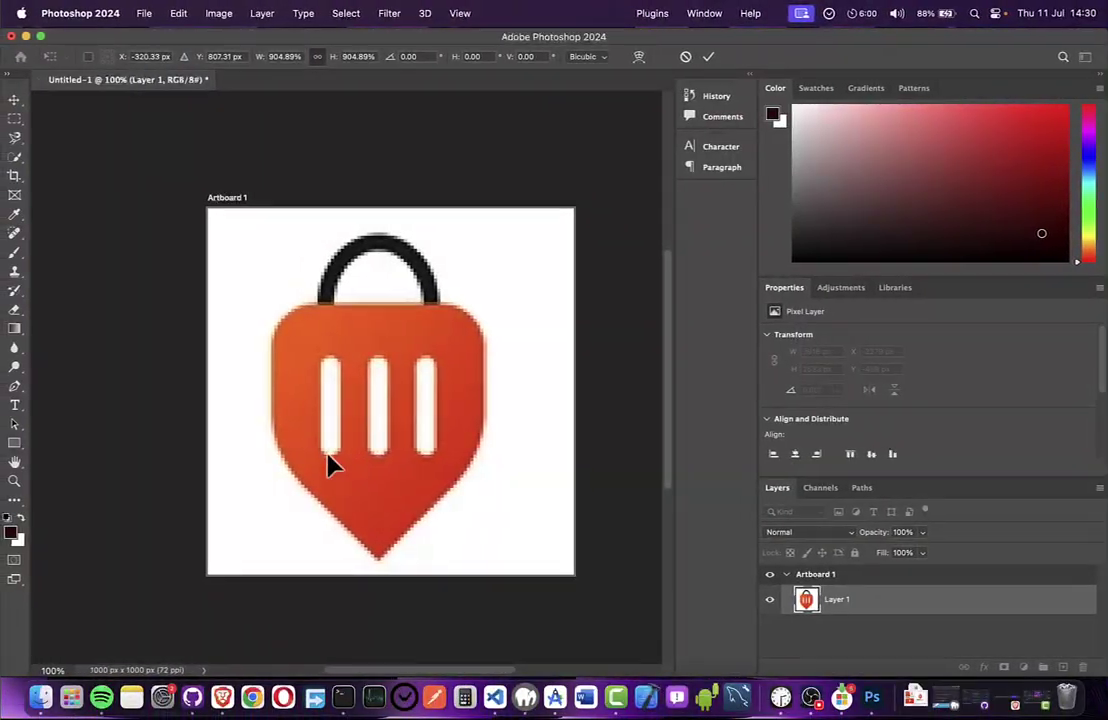
Step: Enlarge the image to about 946%, centre the bag emblem on the artboard and apply the transform
scroll(333, 465, up, 10)
scroll(333, 465, right, 10)
drag(341, 413, 418, 383)
scroll(408, 378, down, 10)
scroll(408, 378, left, 10)
scroll(412, 381, right, 2)
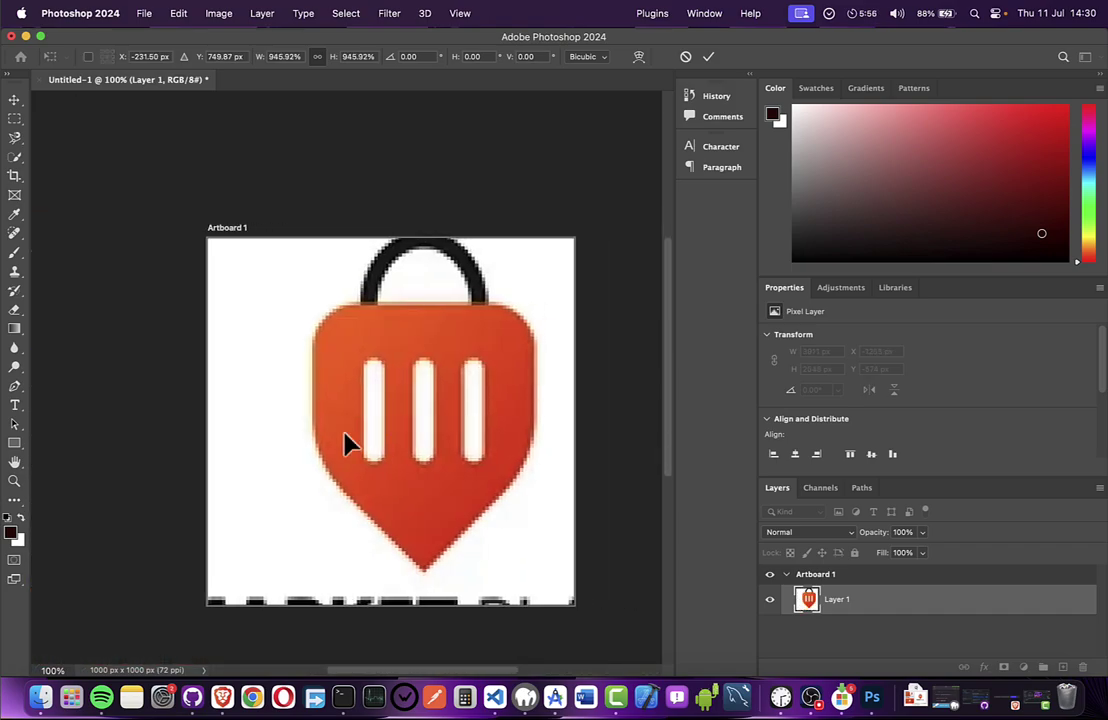
drag(343, 443, 289, 462)
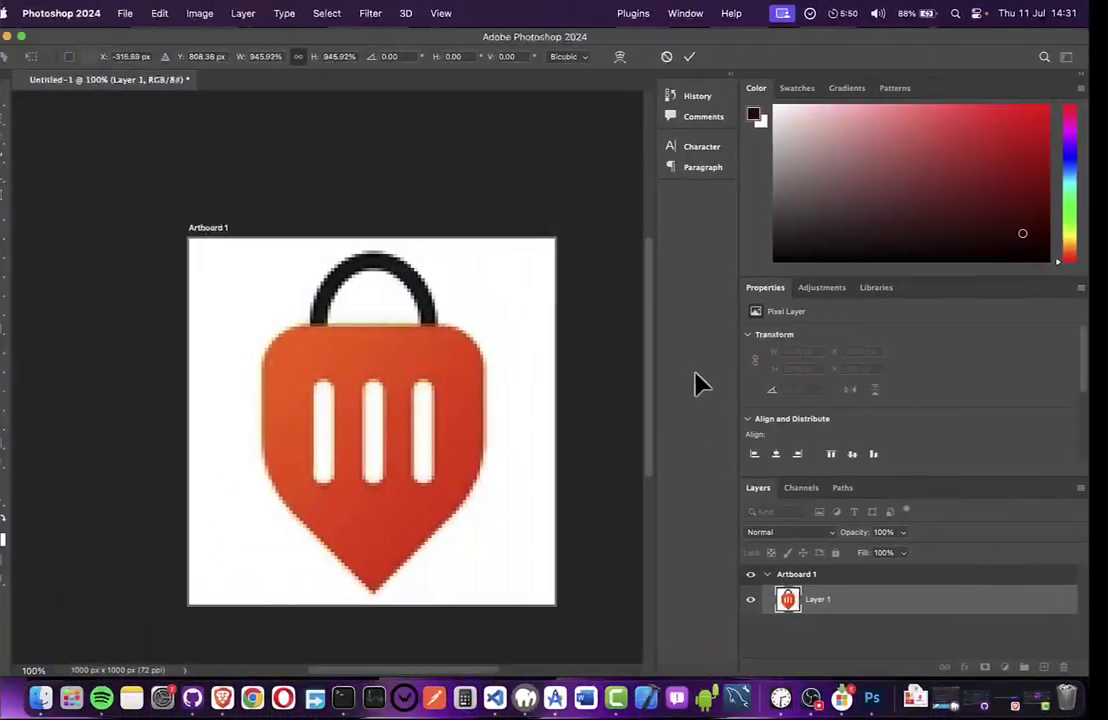
click(708, 56)
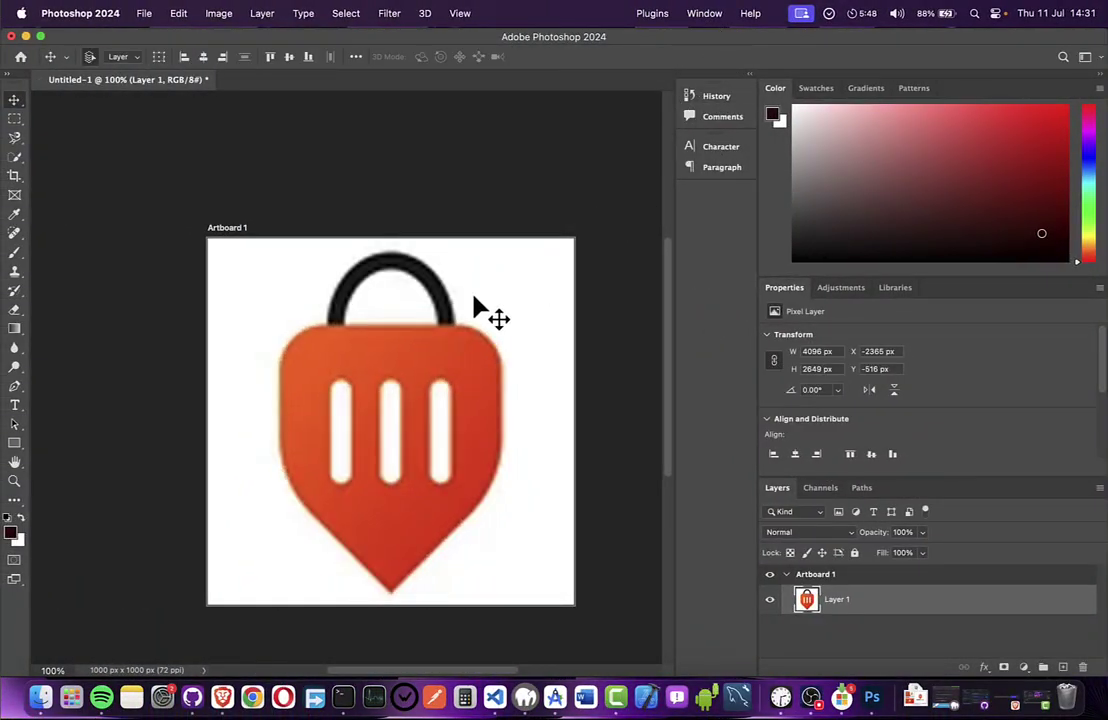
mouse_move(395, 358)
mouse_down()
mouse_move(378, 359)
mouse_move(391, 359)
mouse_up()
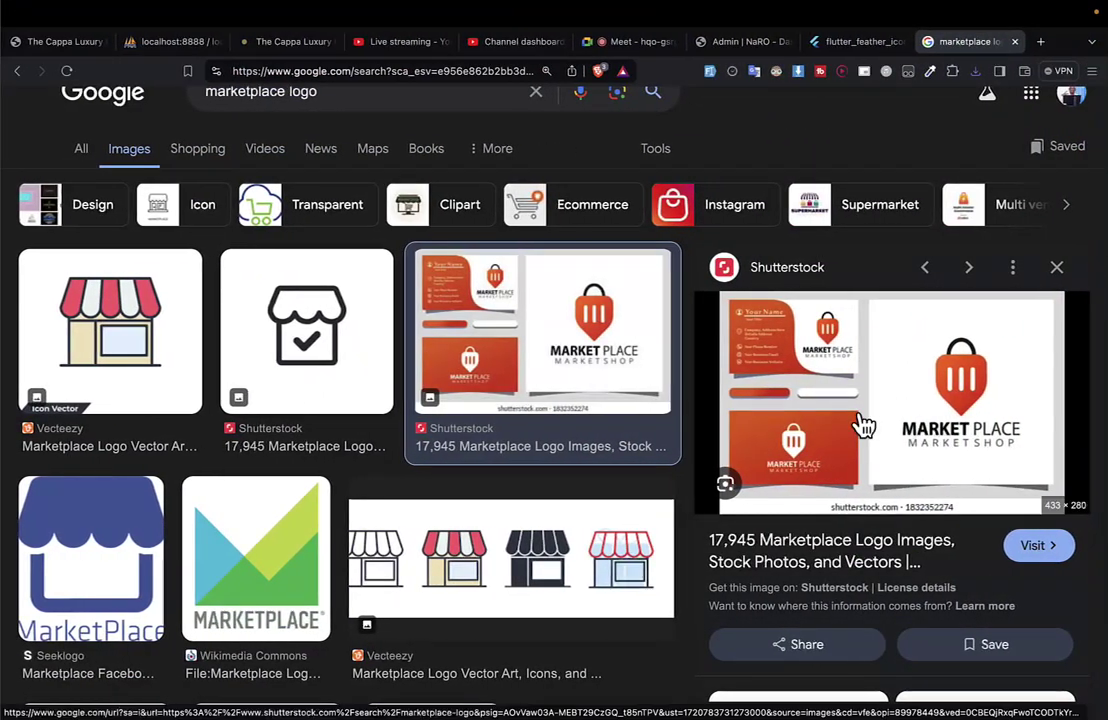
Step: Open the Market Place vector's Shutterstock page from the image result, review its description and formats, and return to Photoshop
click(861, 425)
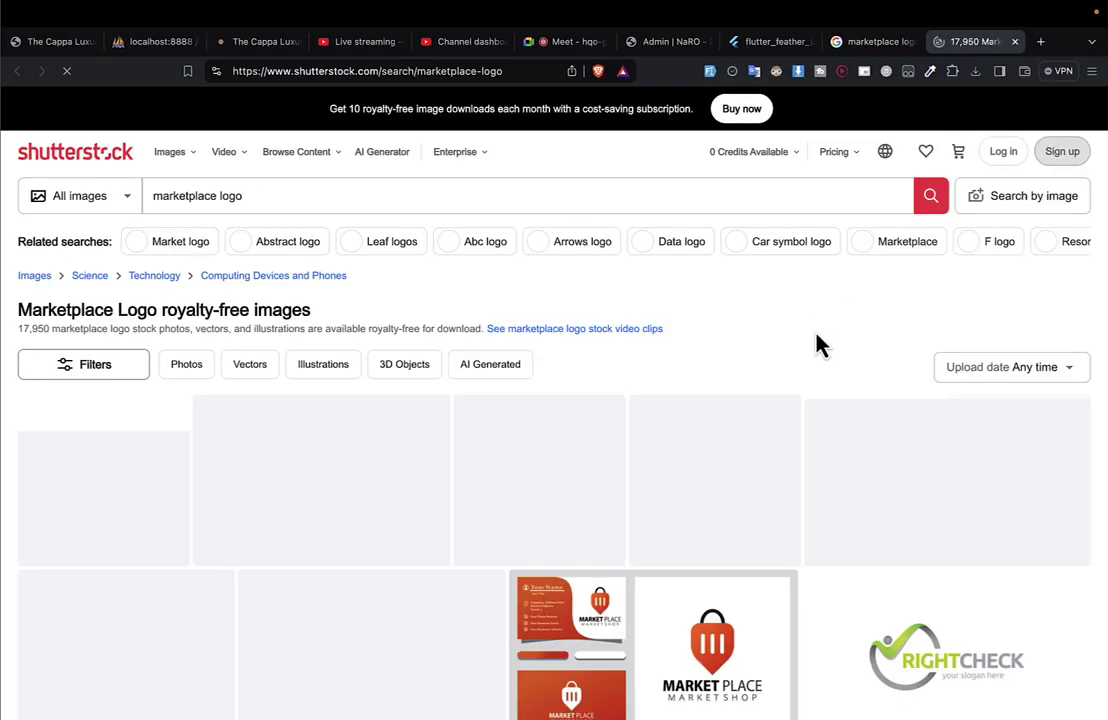
scroll(805, 365, down, 3)
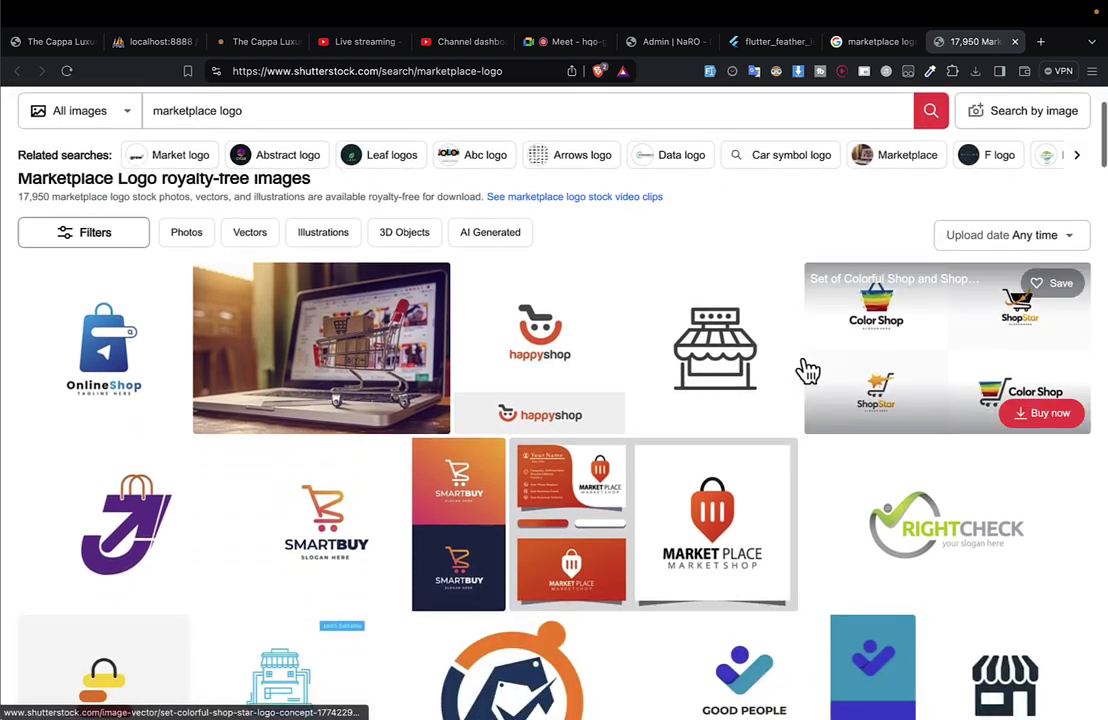
click(684, 532)
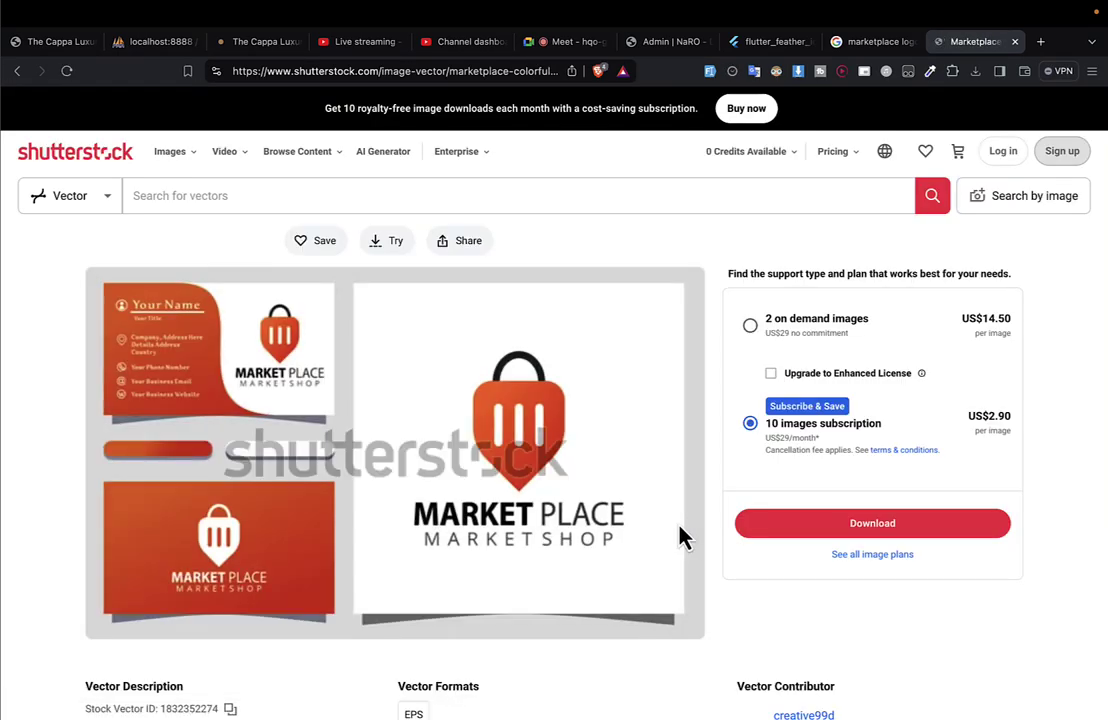
scroll(475, 445, down, 10)
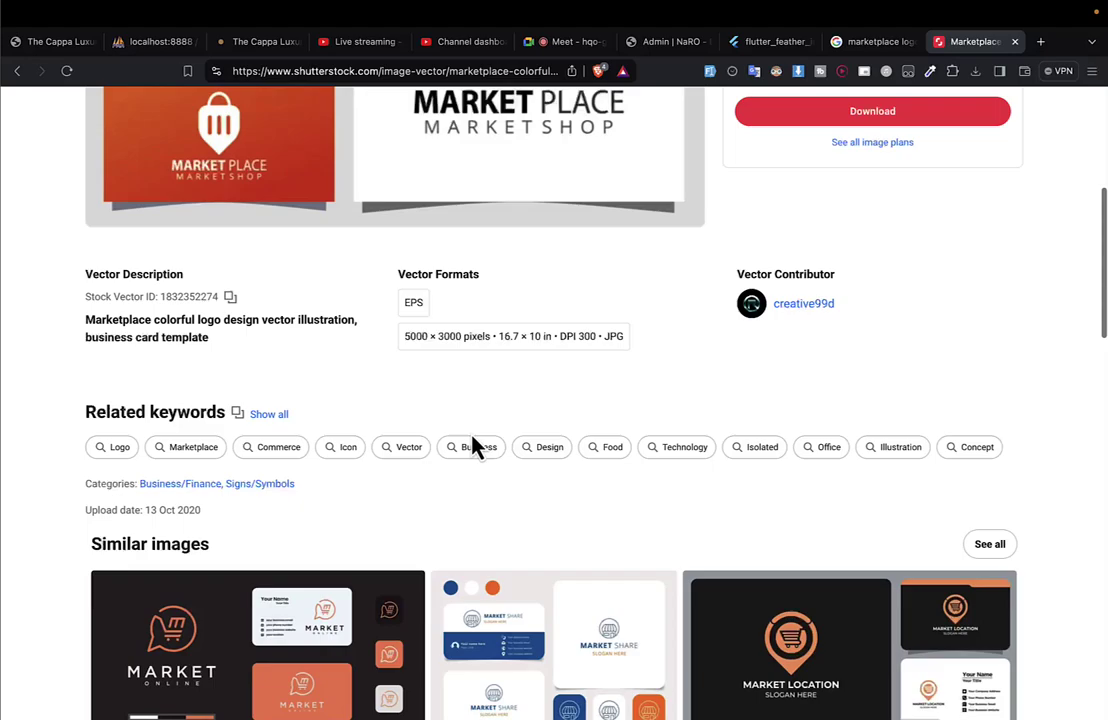
key(ctrl+Left)
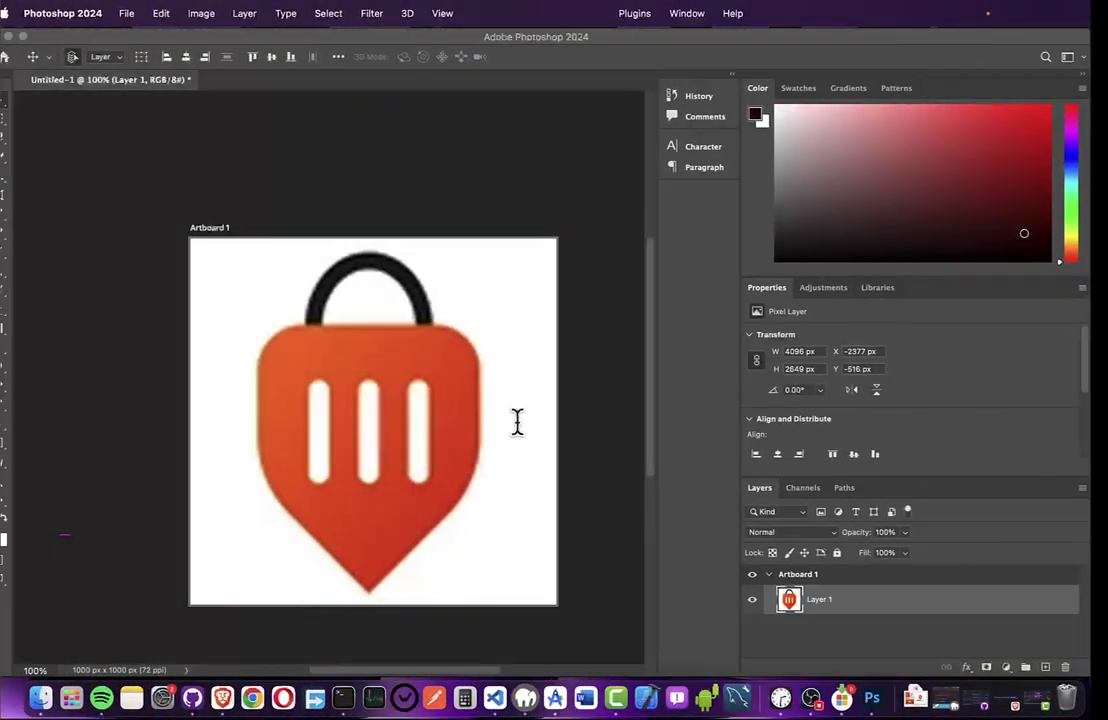
key(super+t)
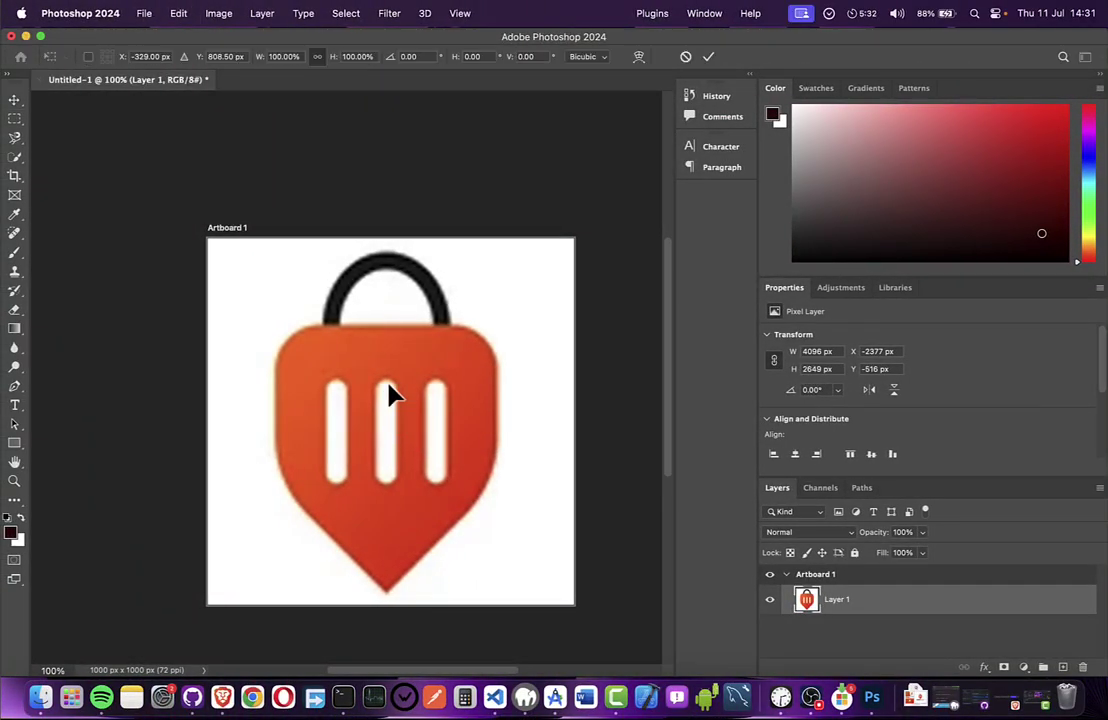
mouse_move(390, 390)
mouse_down()
mouse_move(396, 378)
mouse_move(396, 392)
mouse_up()
scroll(407, 383, up, 1)
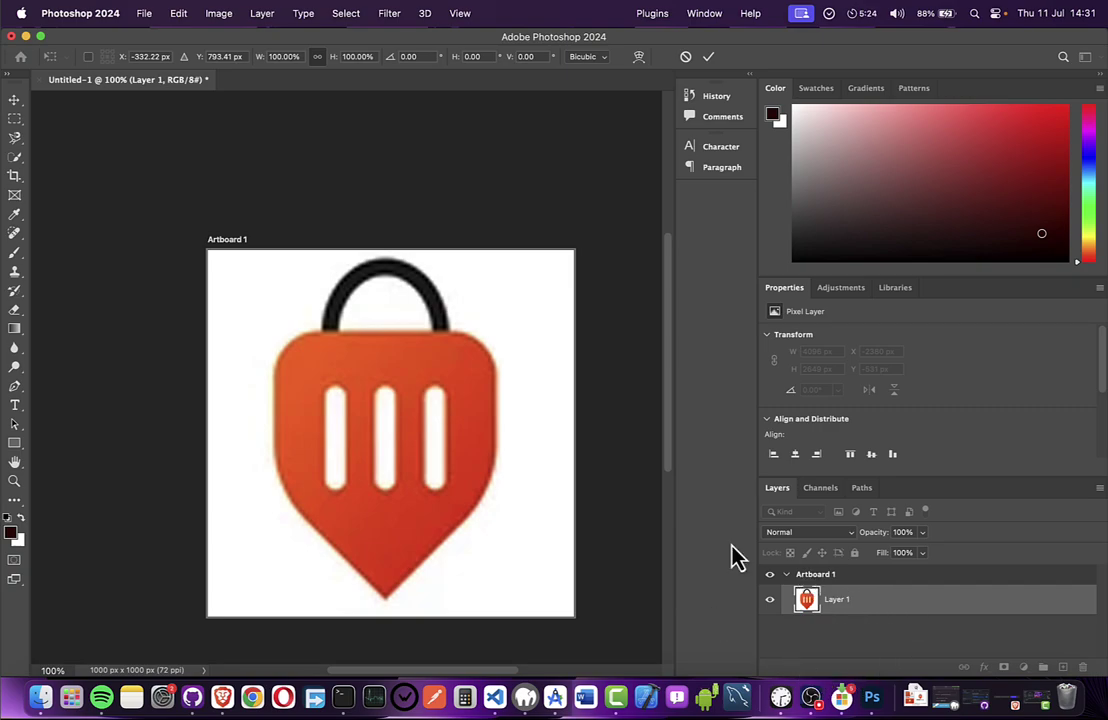
drag(420, 455, 450, 487)
key(Escape)
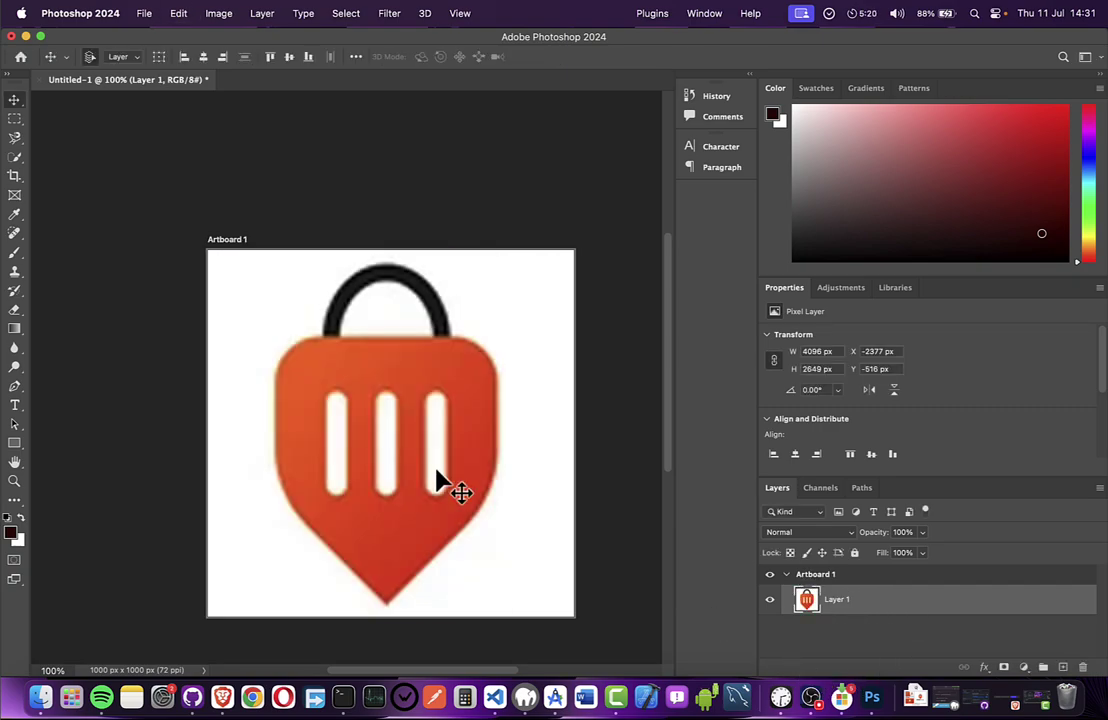
right_click(862, 600)
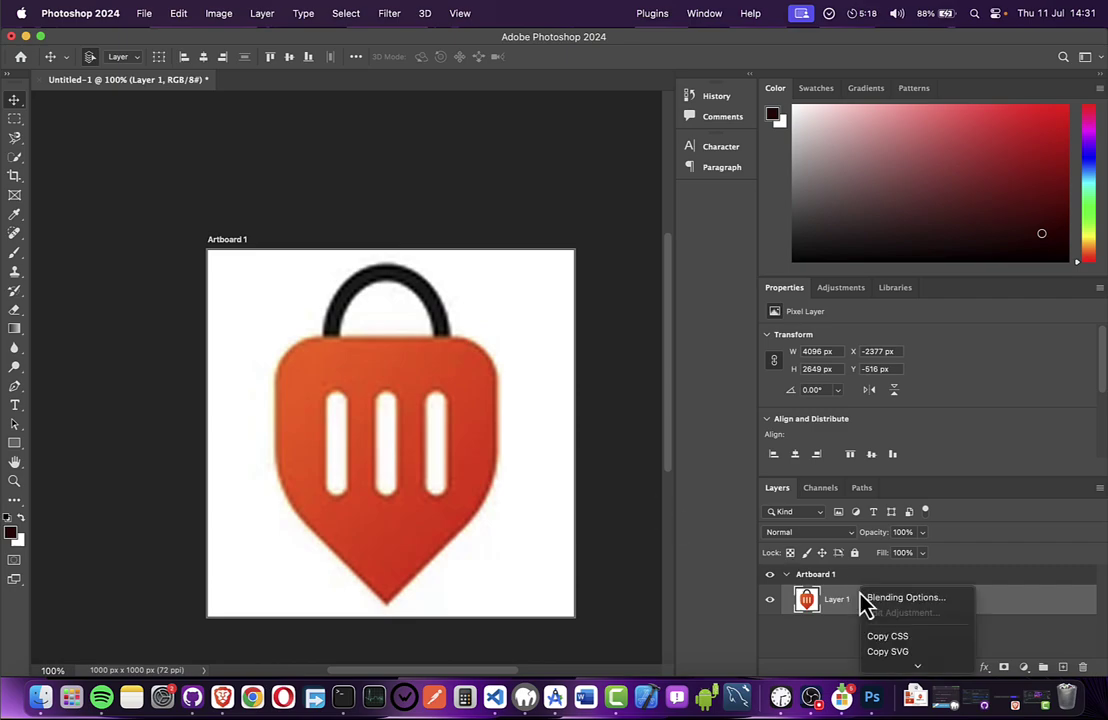
click(789, 608)
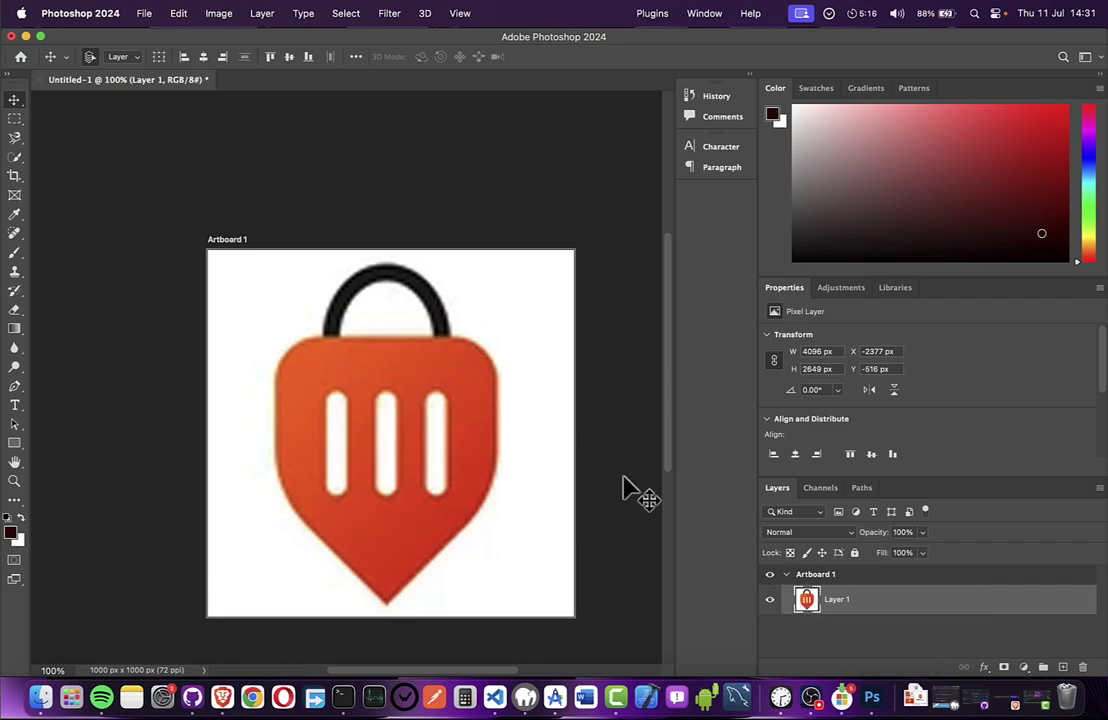
scroll(542, 354, down, 2)
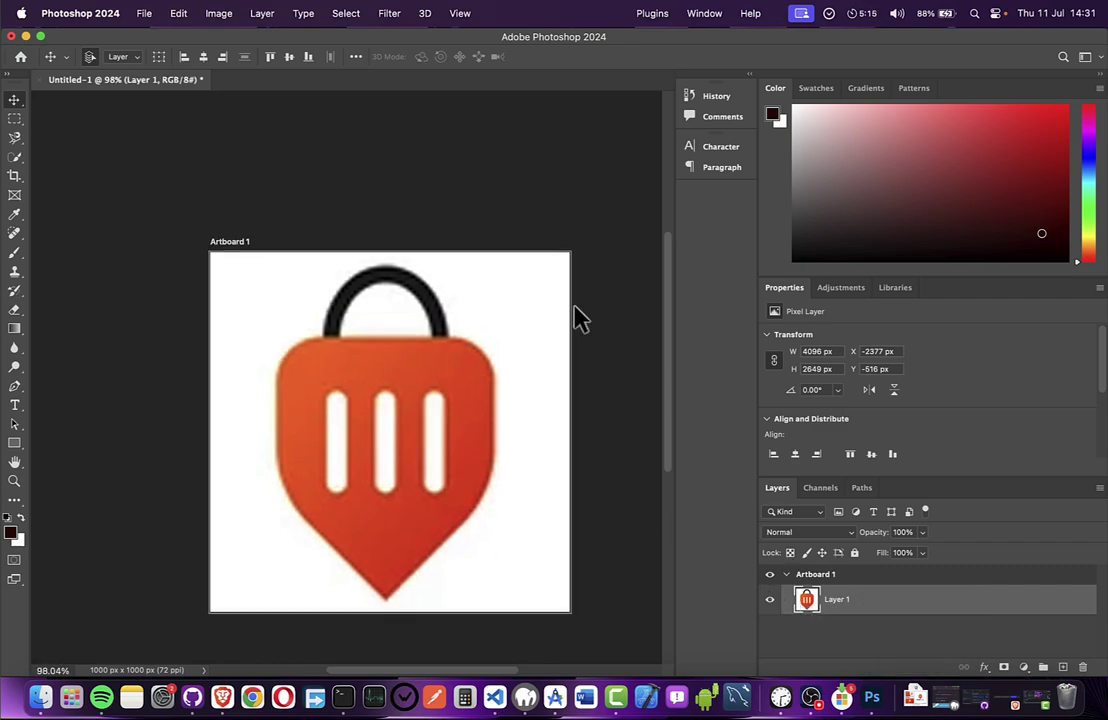
right_click(853, 619)
click(790, 605)
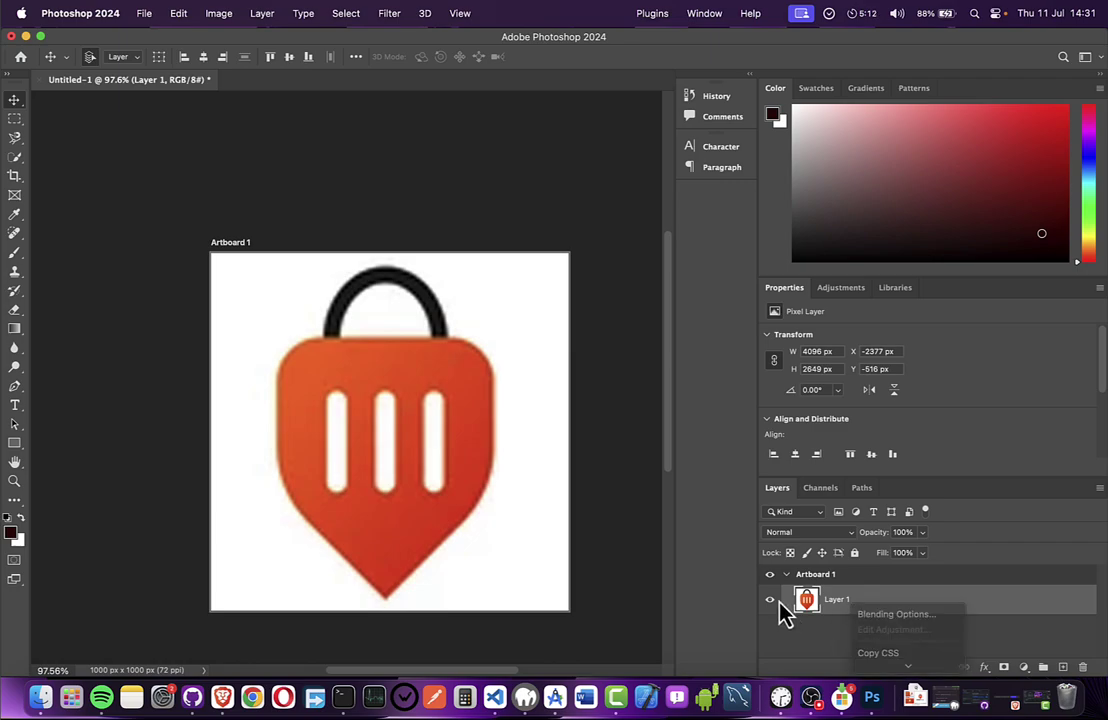
Step: Save the document as marktlink-logo.psd in a new Desktop folder named marktlink, with Maximize Compatibility enabled
key(super+s)
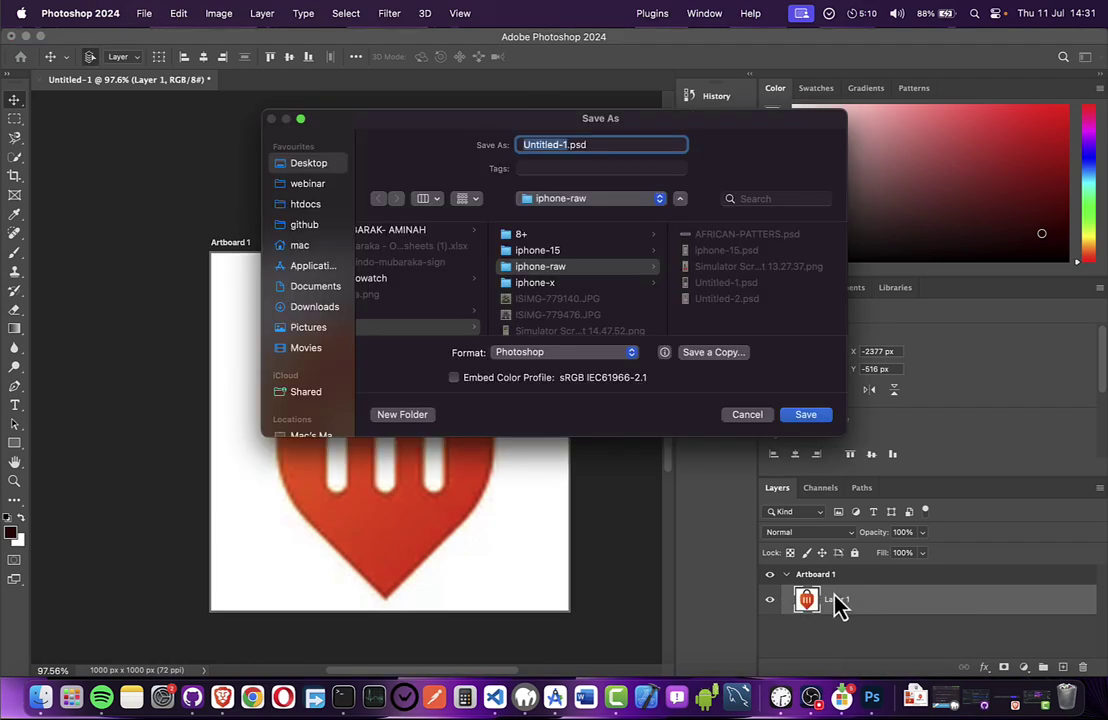
text(marktlink)
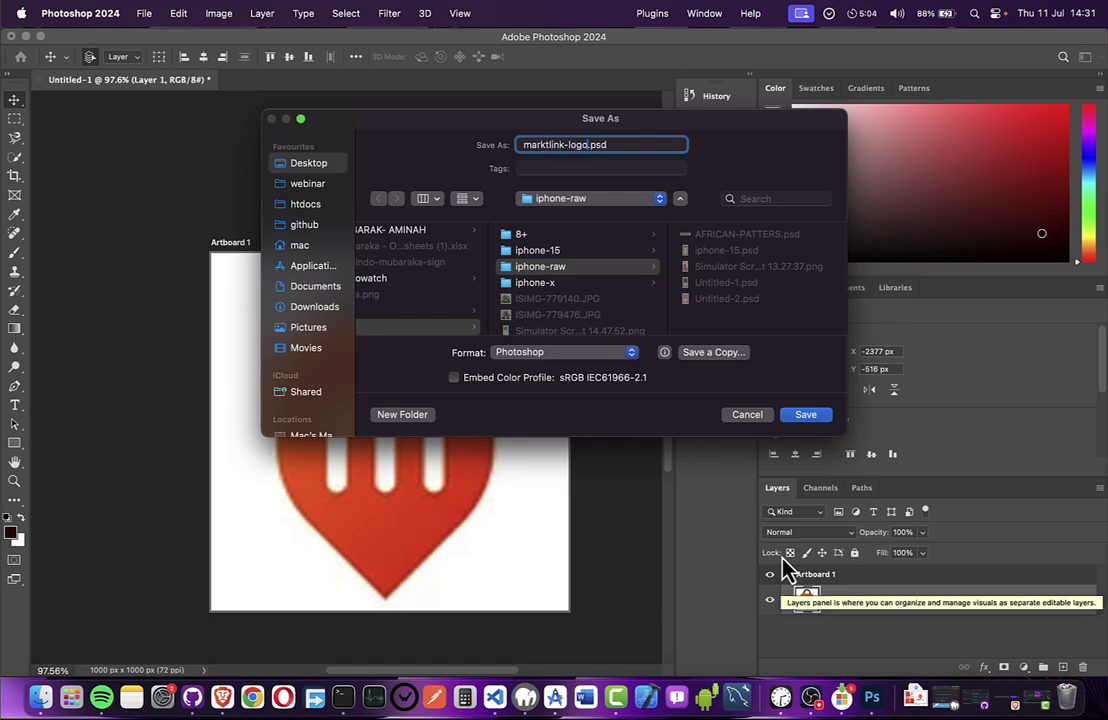
click(319, 169)
click(397, 416)
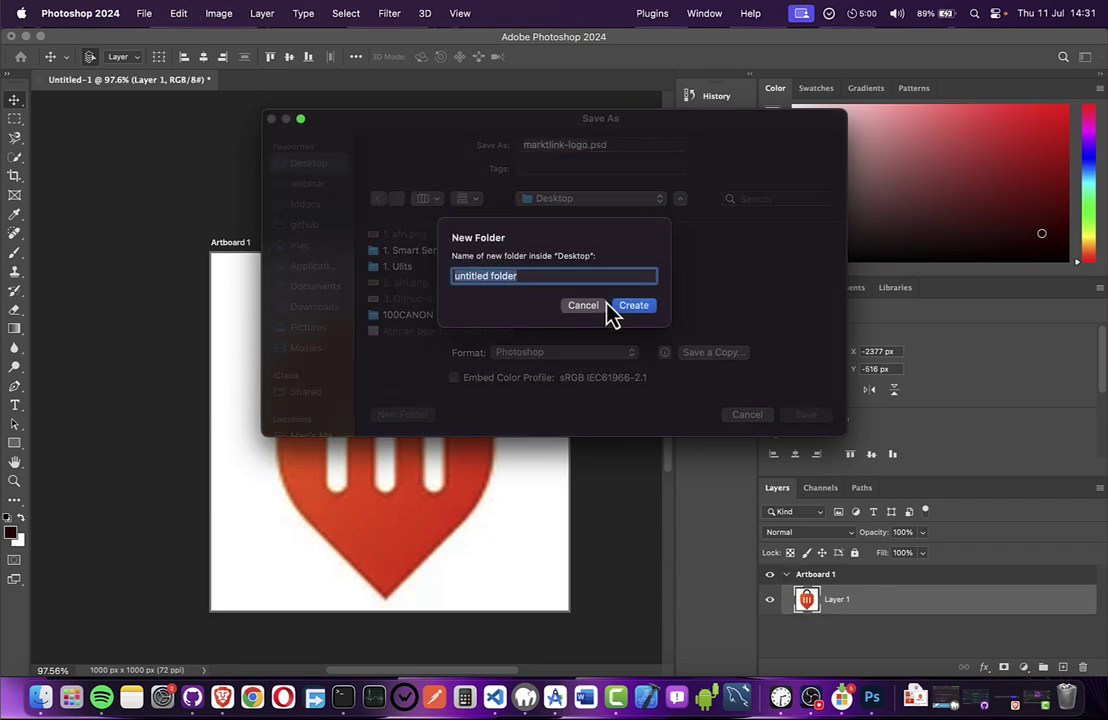
text(marktlink-logo)
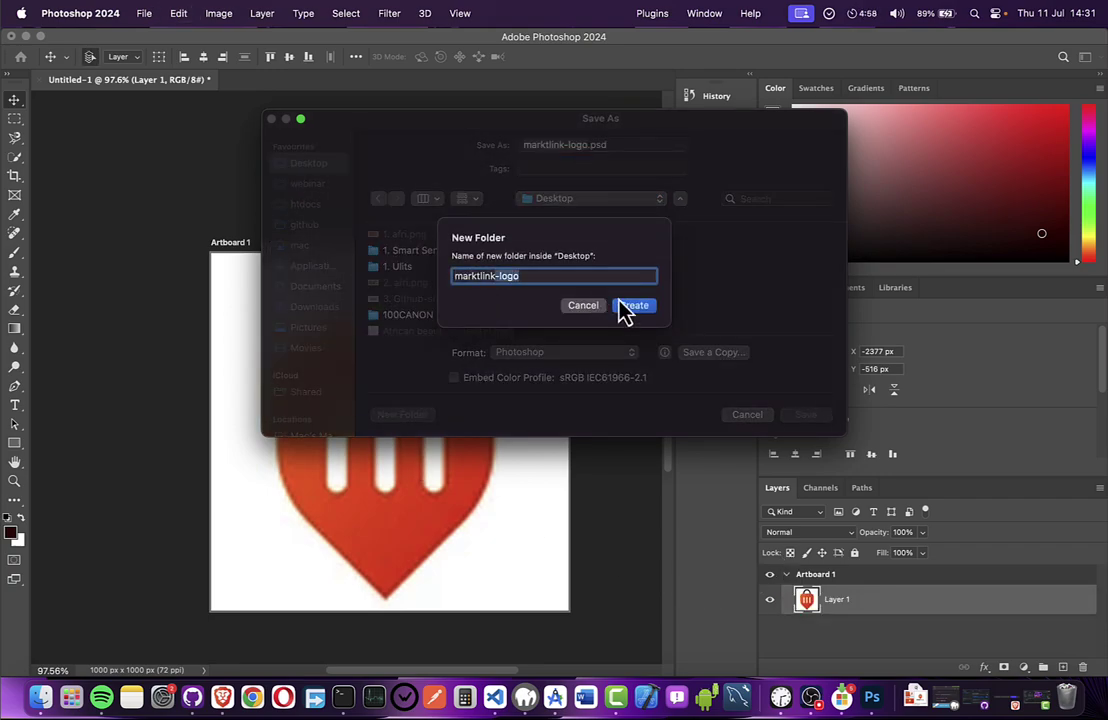
click(633, 306)
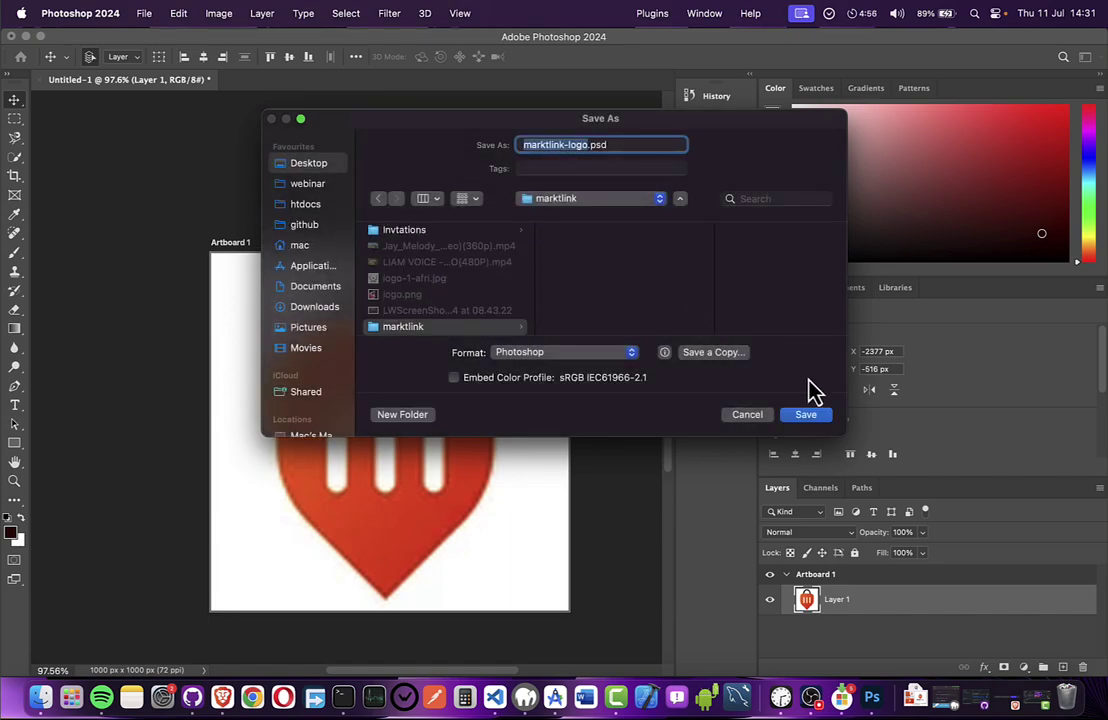
click(807, 415)
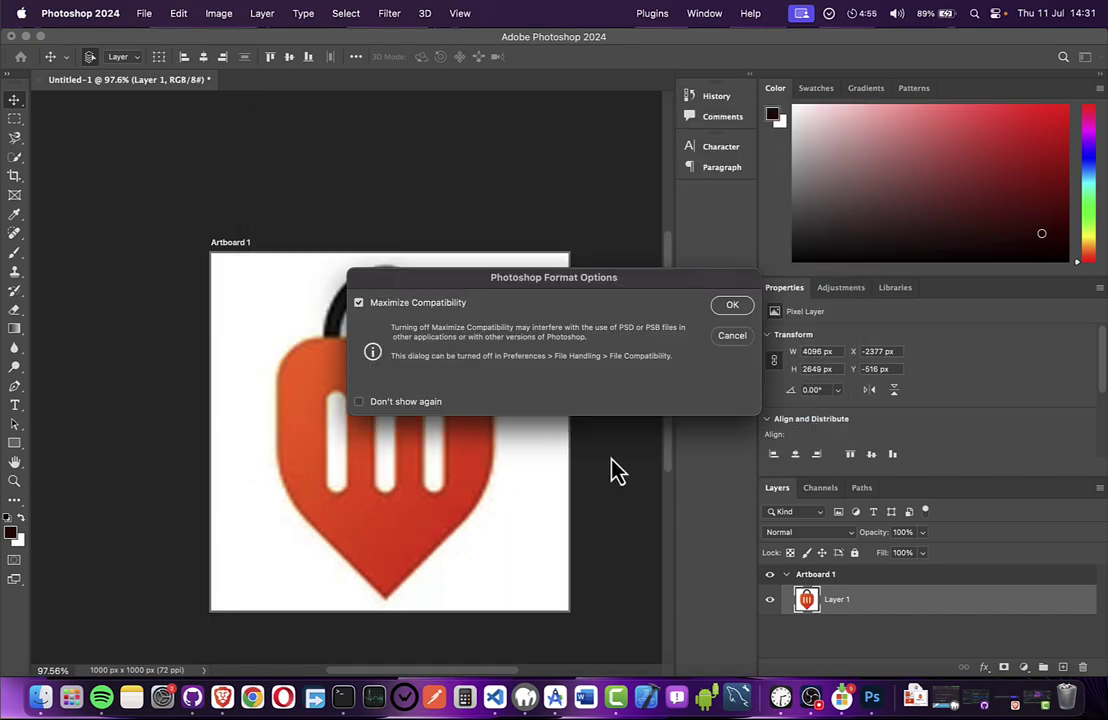
click(740, 306)
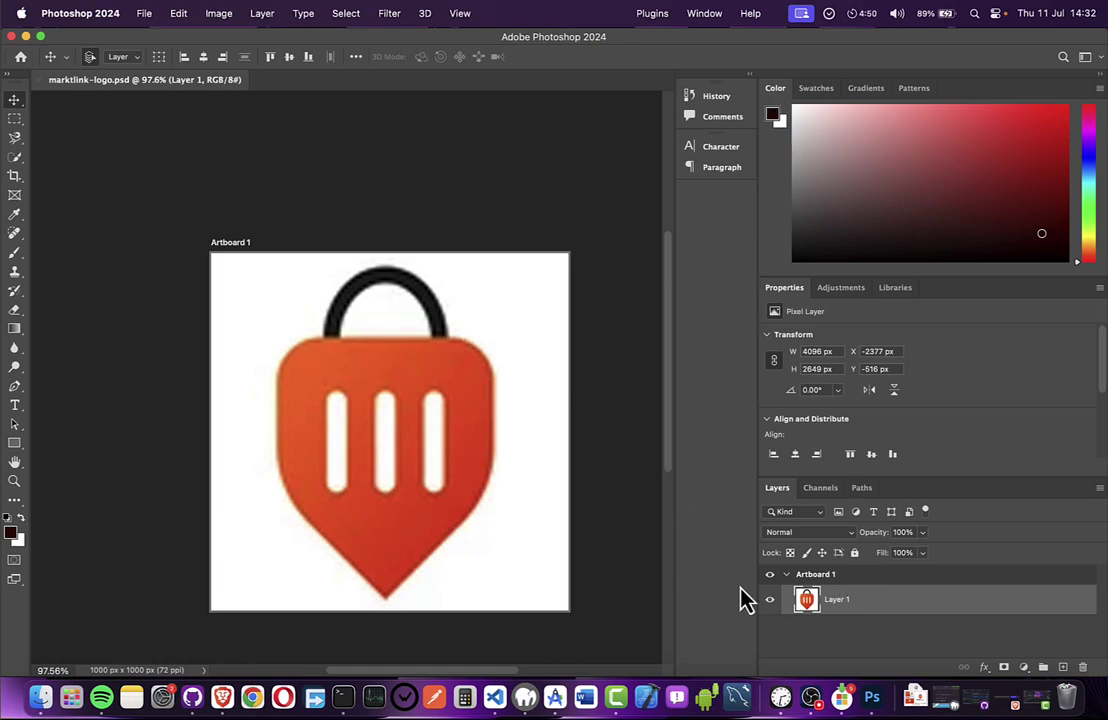
Step: Expand the collapsed History and Character panels and view the document's colour channels
click(771, 601)
click(771, 601)
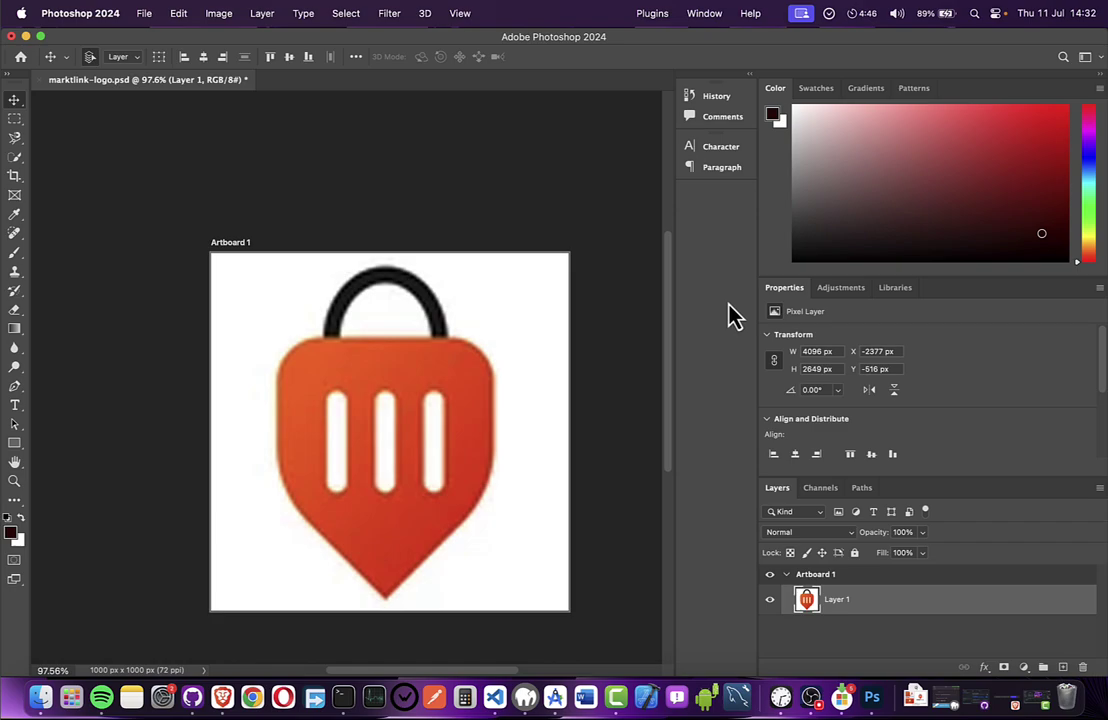
click(752, 76)
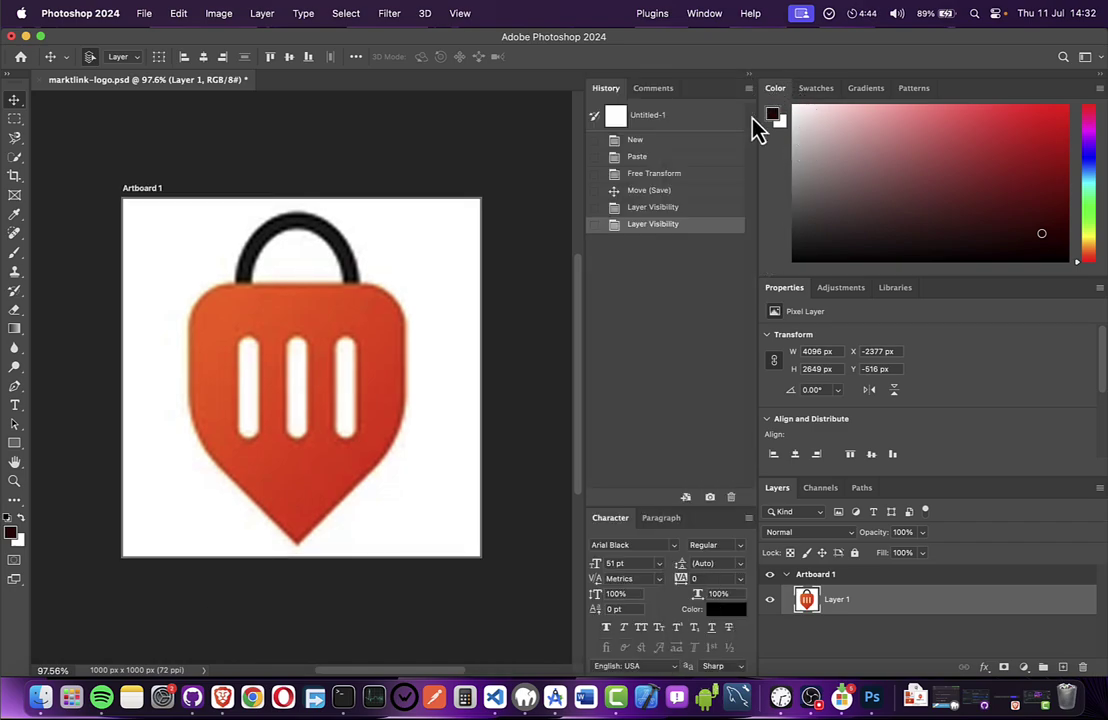
click(820, 488)
click(778, 489)
click(821, 490)
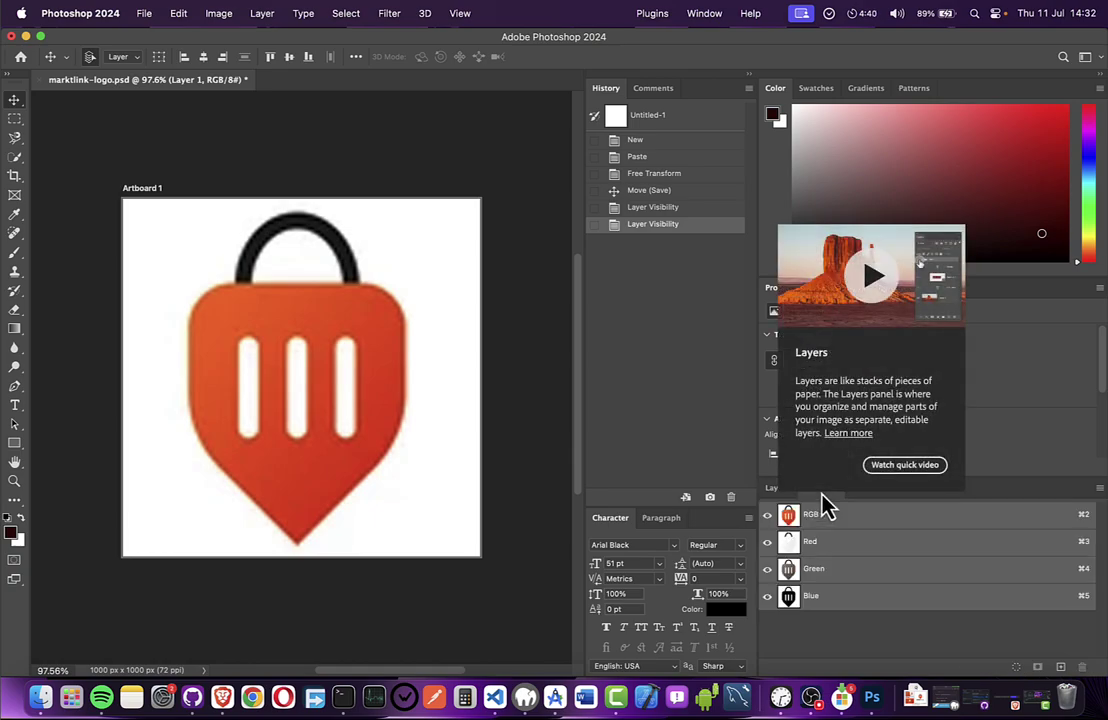
Step: Return from the colour channels to the document's layer list
click(773, 490)
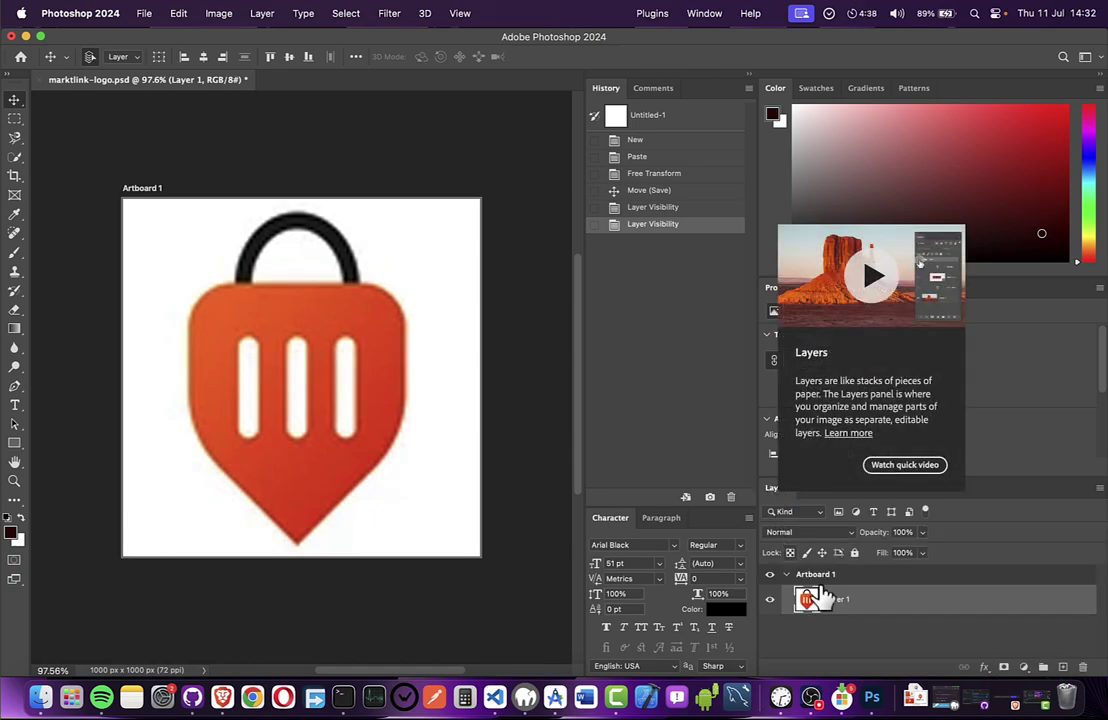
right_click(862, 605)
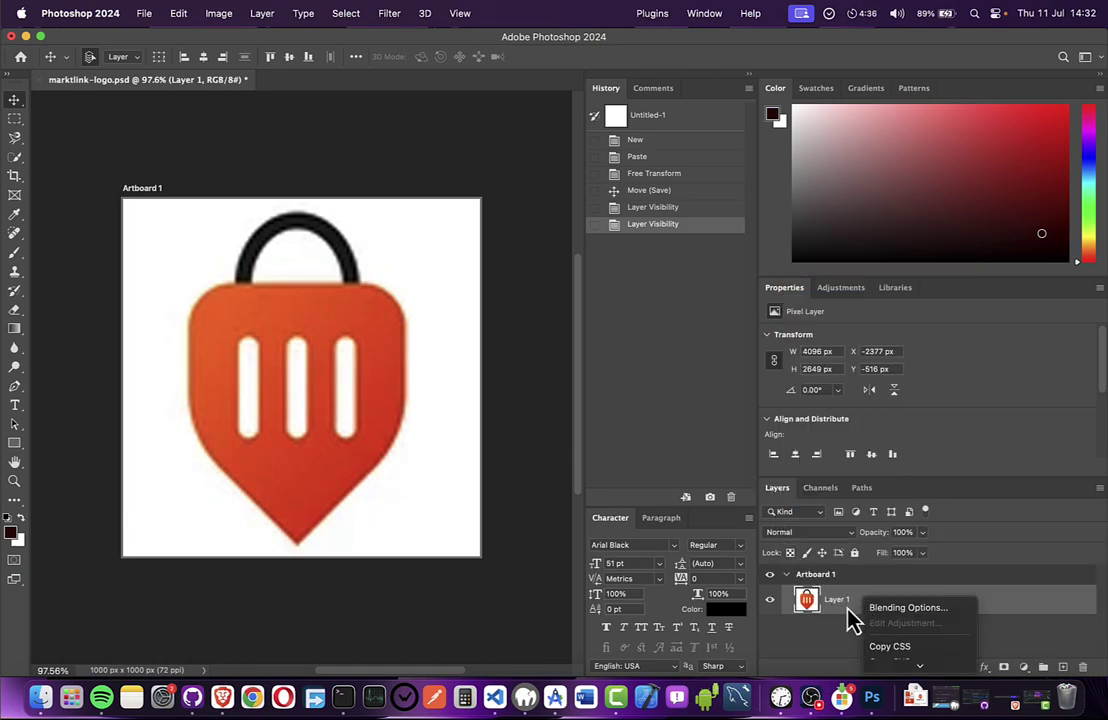
click(910, 674)
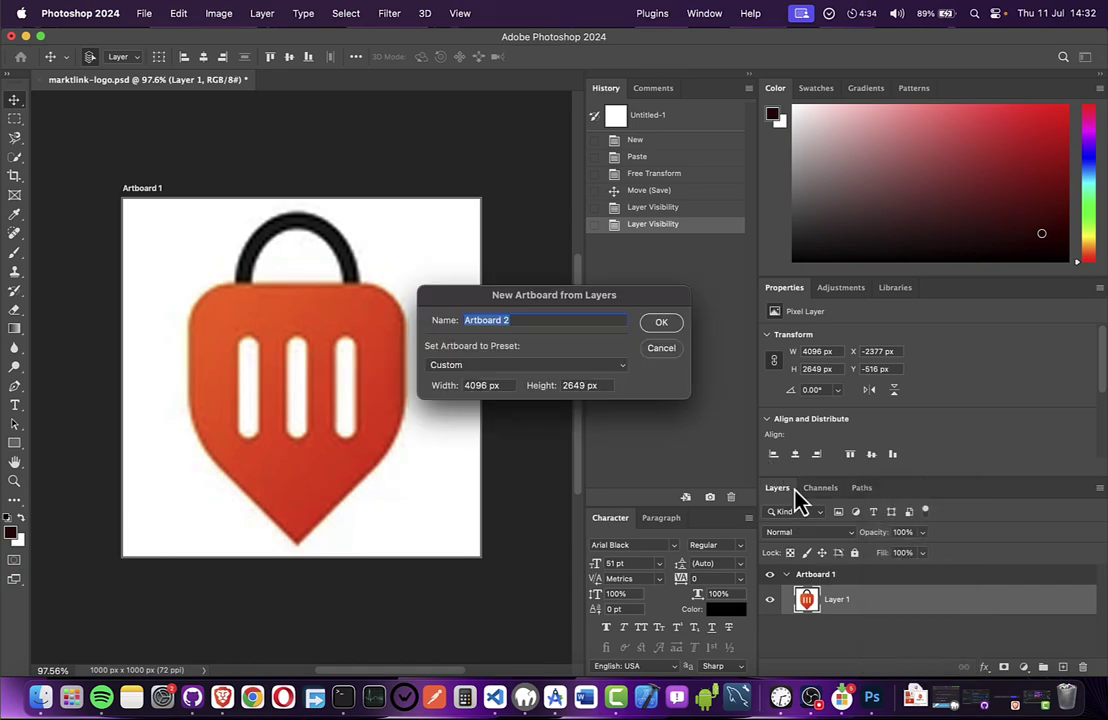
key(Escape)
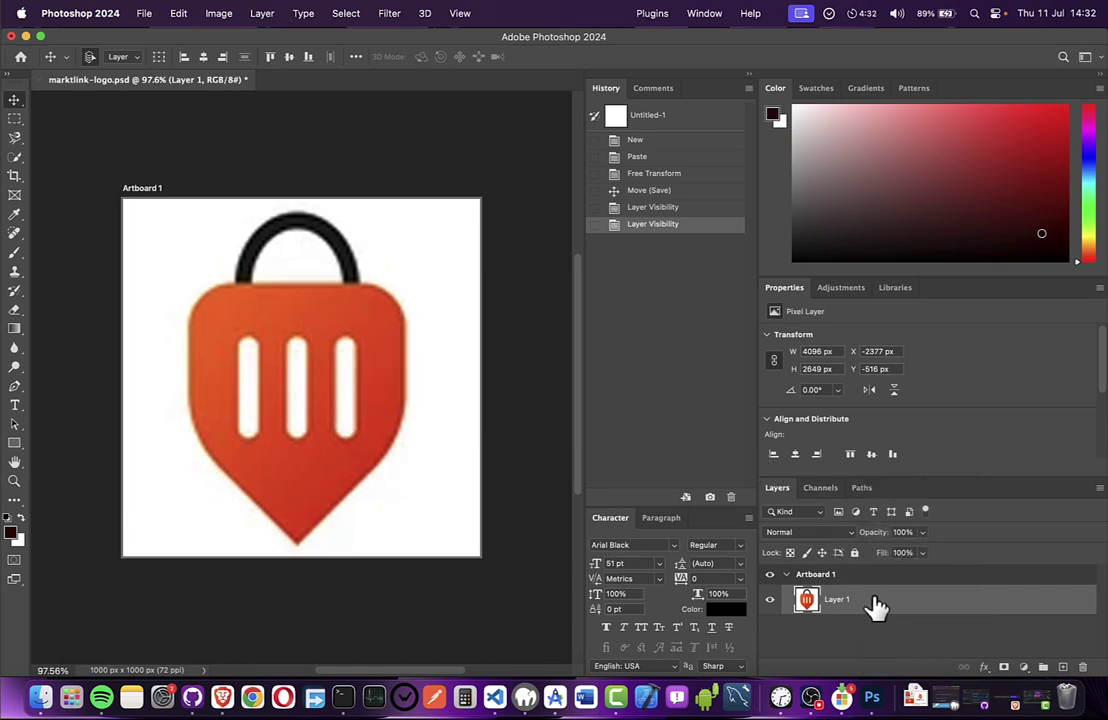
Step: Duplicate Layer 1 within marktlink-logo.psd and merge all visible layers into a single layer
right_click(875, 607)
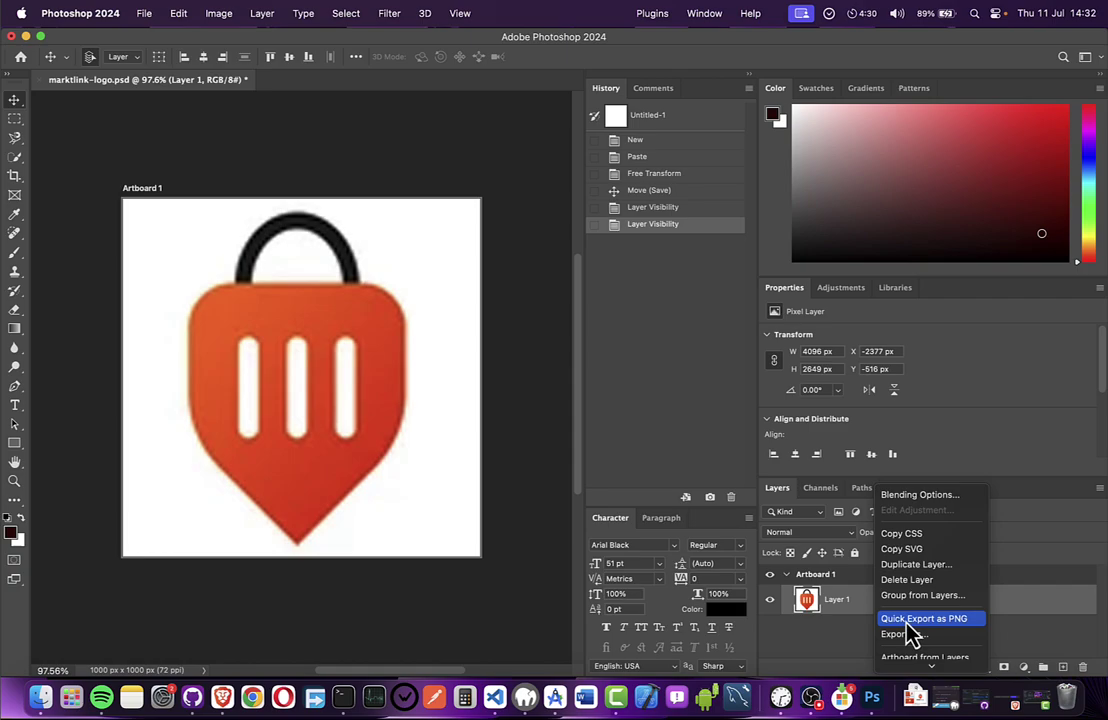
click(916, 566)
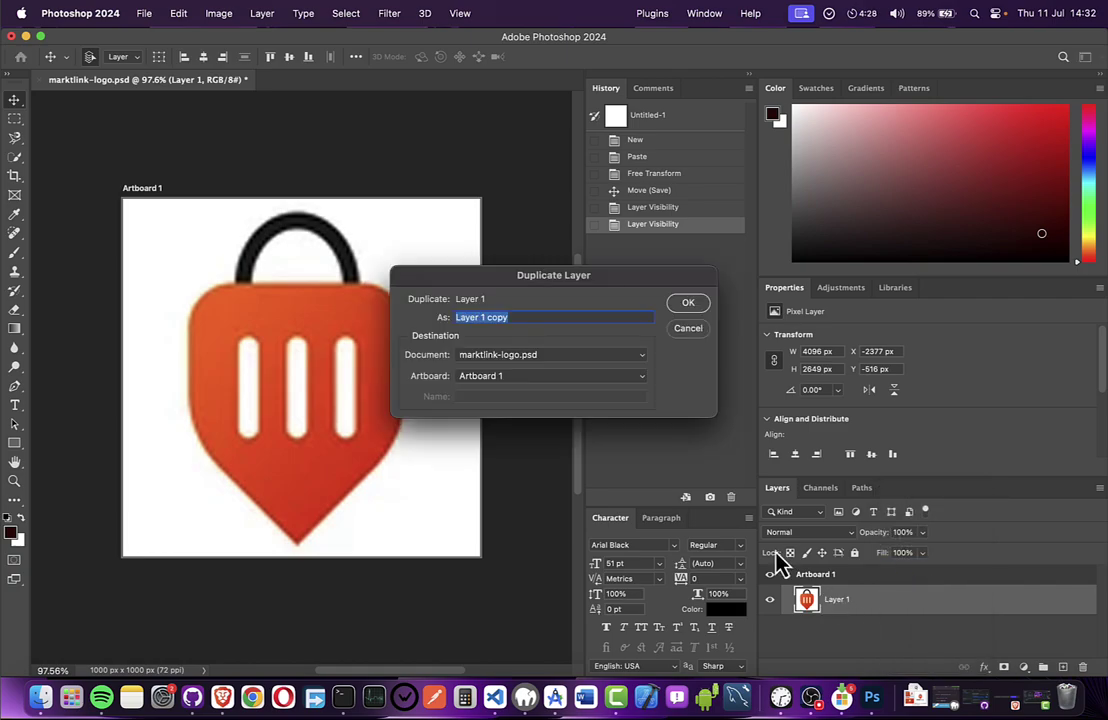
click(688, 307)
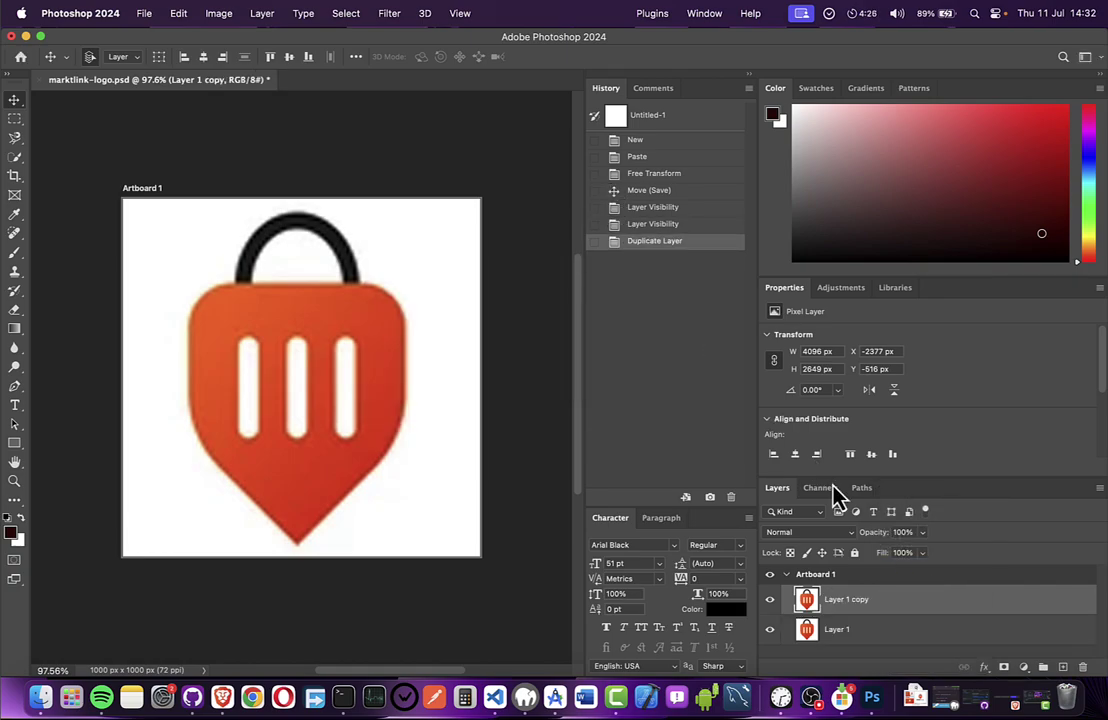
right_click(862, 630)
click(900, 584)
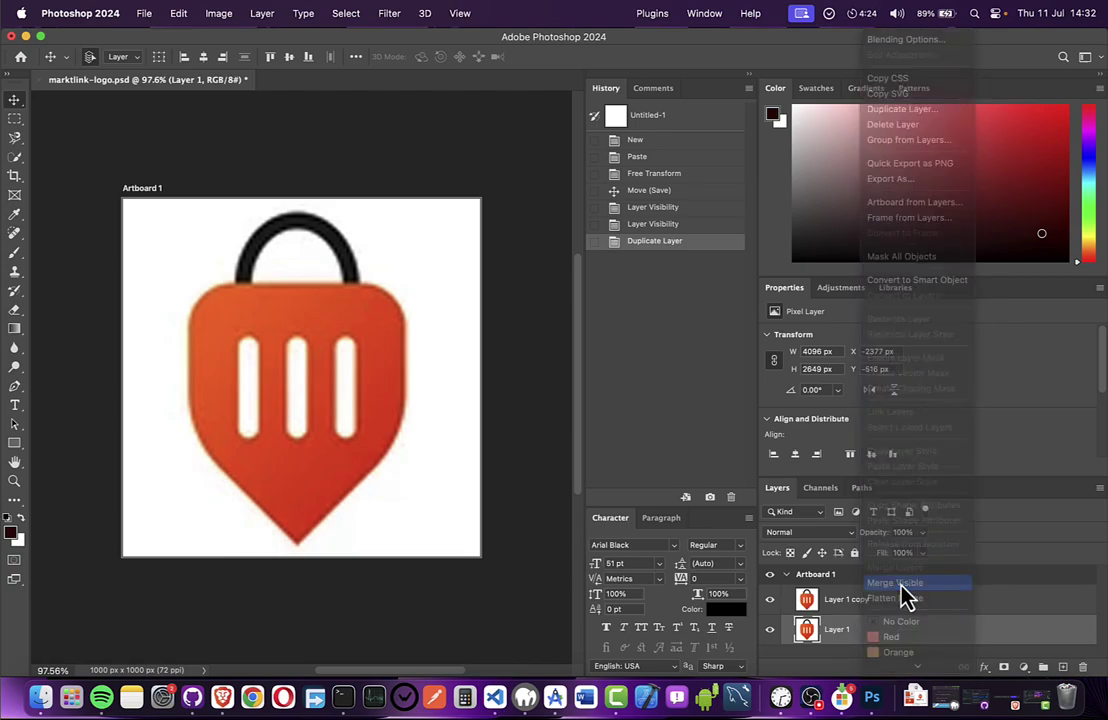
Step: Use Quick Selection to select and delete the white background around the bag emblem and the white area inside its handle
click(14, 158)
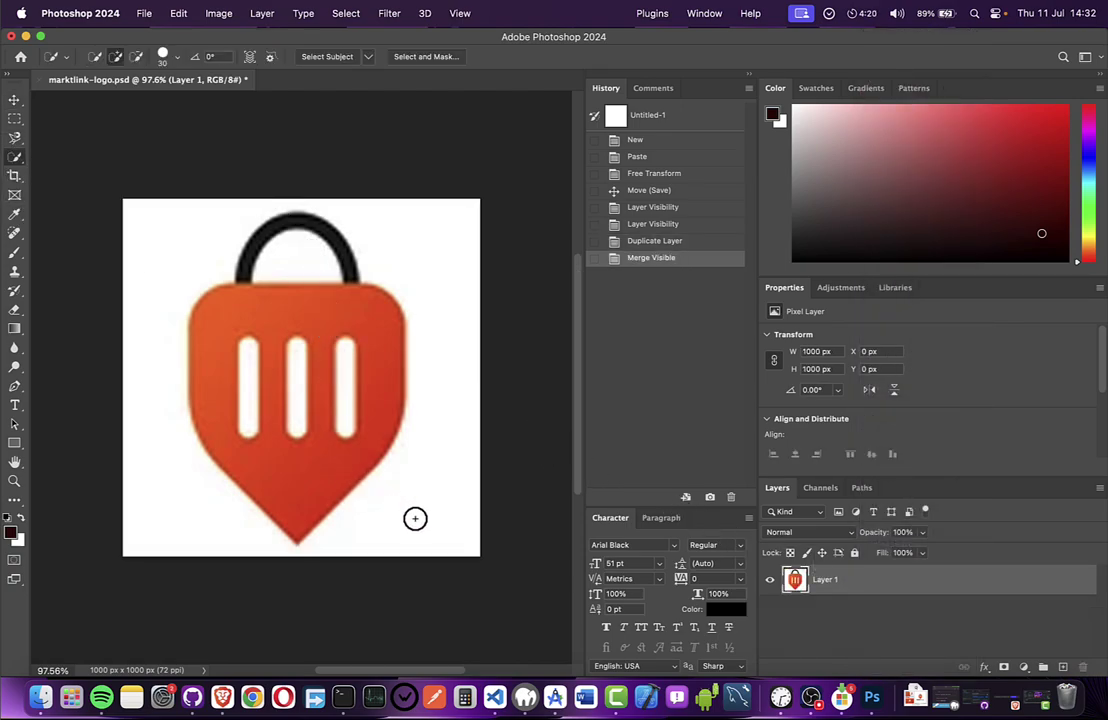
mouse_move(413, 515)
mouse_down()
mouse_move(448, 470)
mouse_move(462, 346)
mouse_move(455, 272)
mouse_up()
mouse_move(163, 184)
mouse_down()
mouse_move(186, 226)
mouse_move(148, 250)
mouse_up()
mouse_move(171, 389)
mouse_down()
mouse_move(191, 469)
mouse_move(228, 534)
mouse_up()
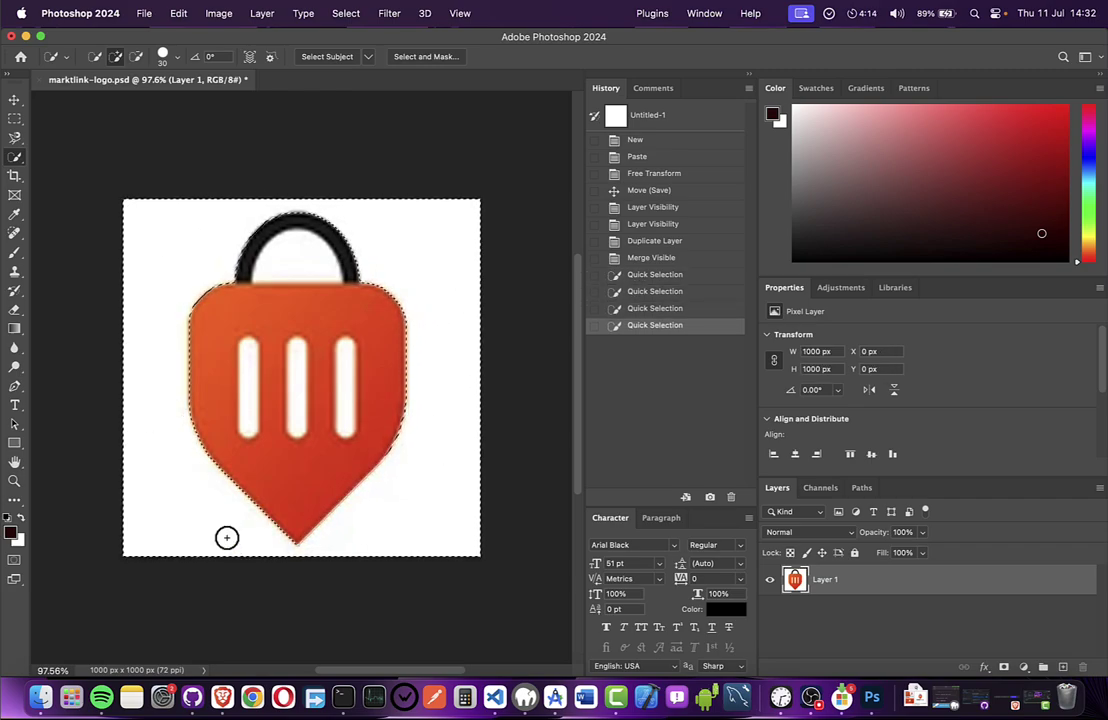
key(BackSpace)
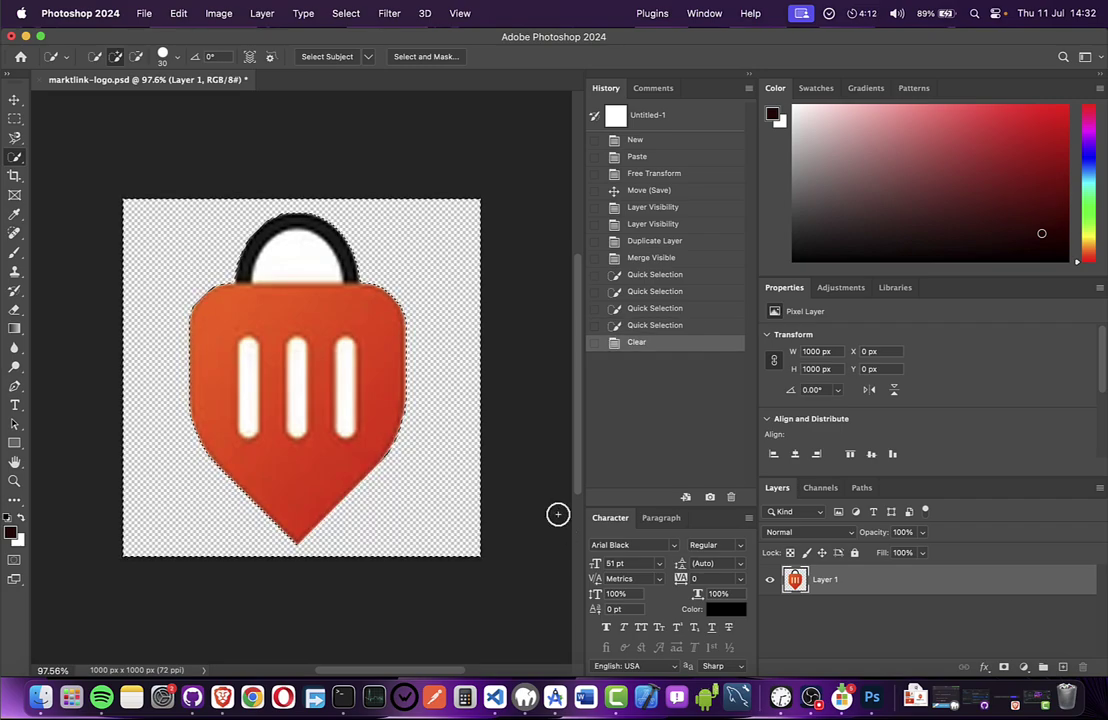
click(299, 249)
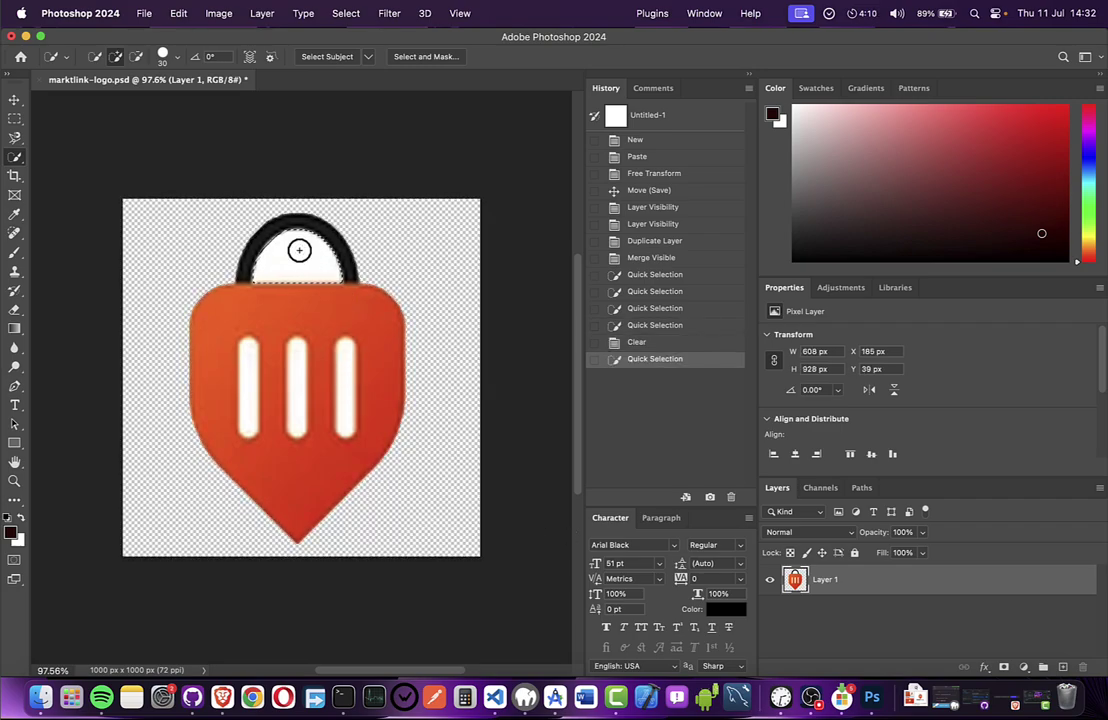
key(BackSpace)
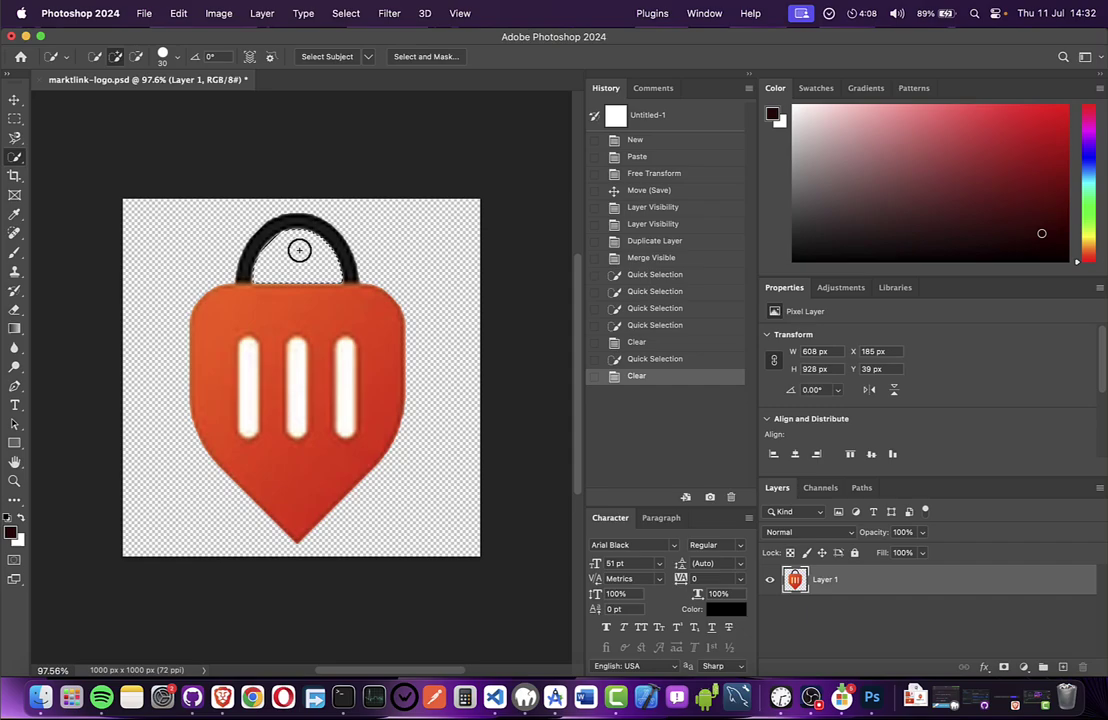
Step: Select each of the three white vertical slots in the emblem with Quick Selection and clear them to transparency
click(344, 386)
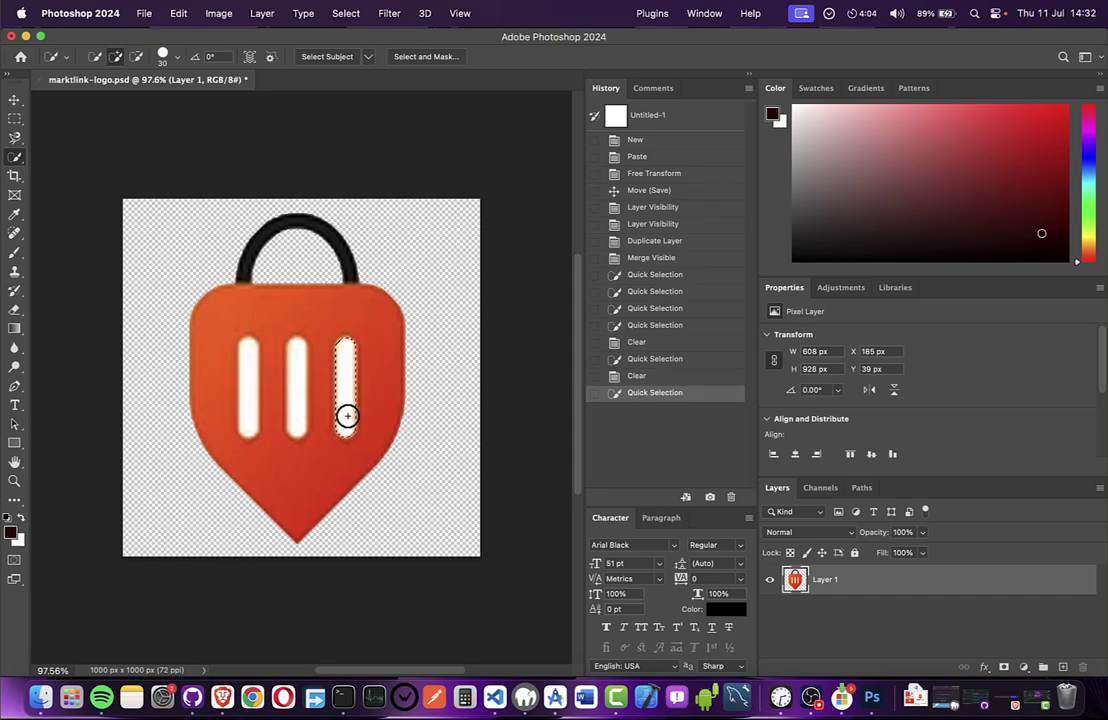
click(346, 420)
key(BackSpace)
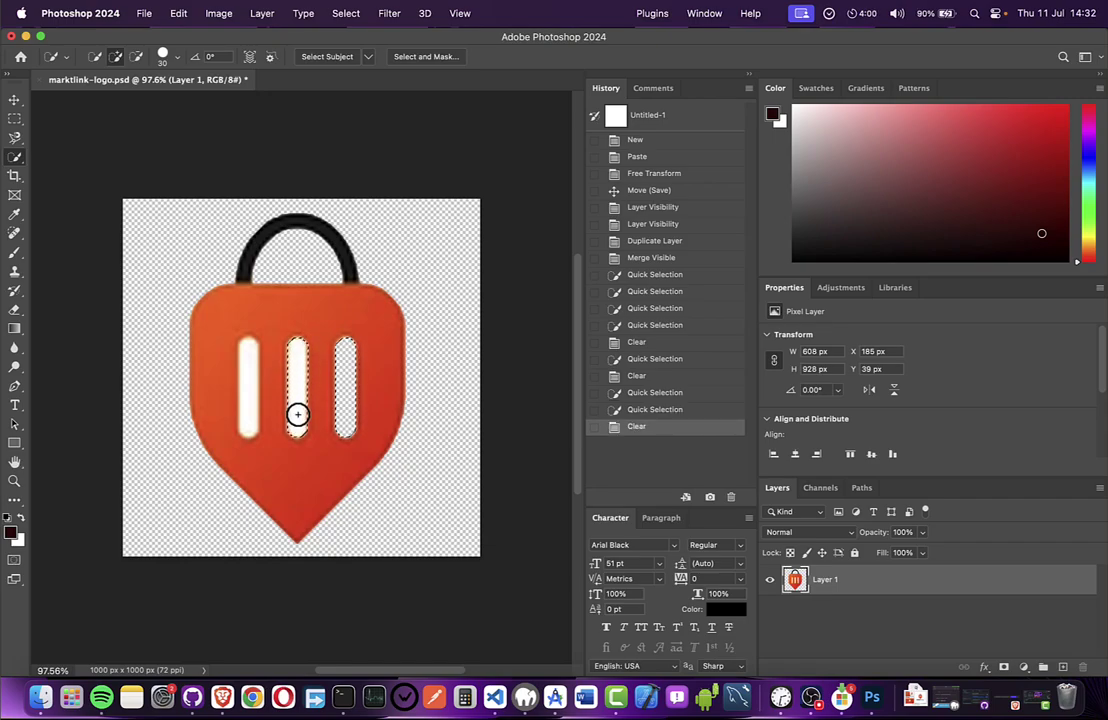
click(297, 413)
key(BackSpace)
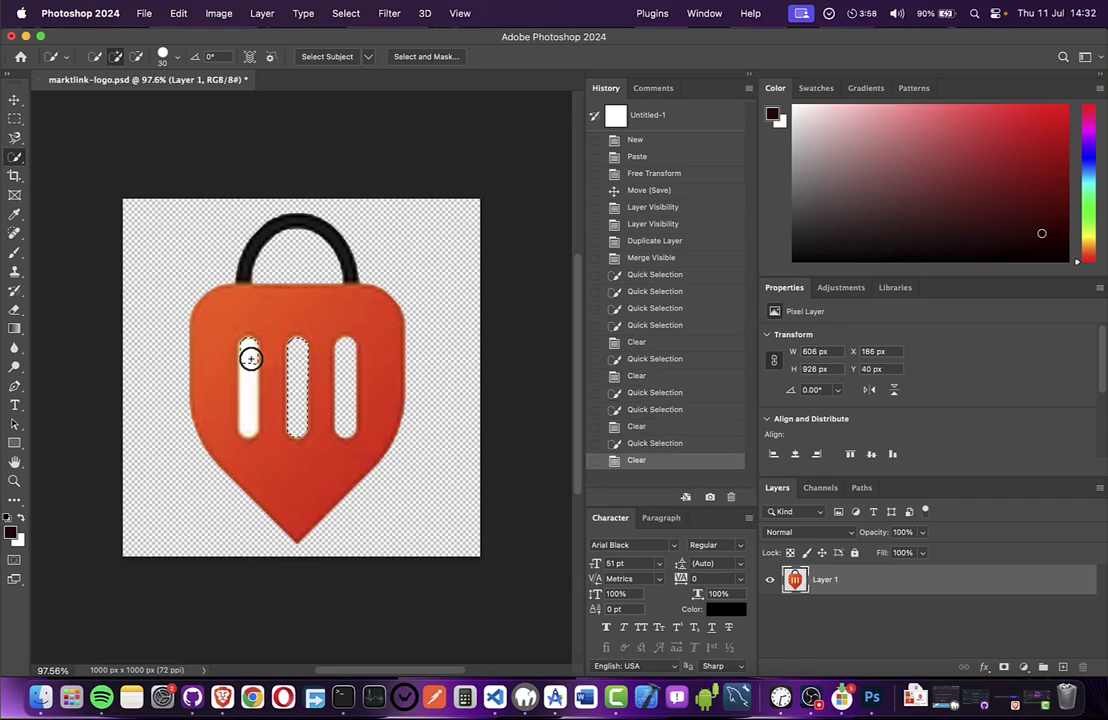
click(250, 418)
key(BackSpace)
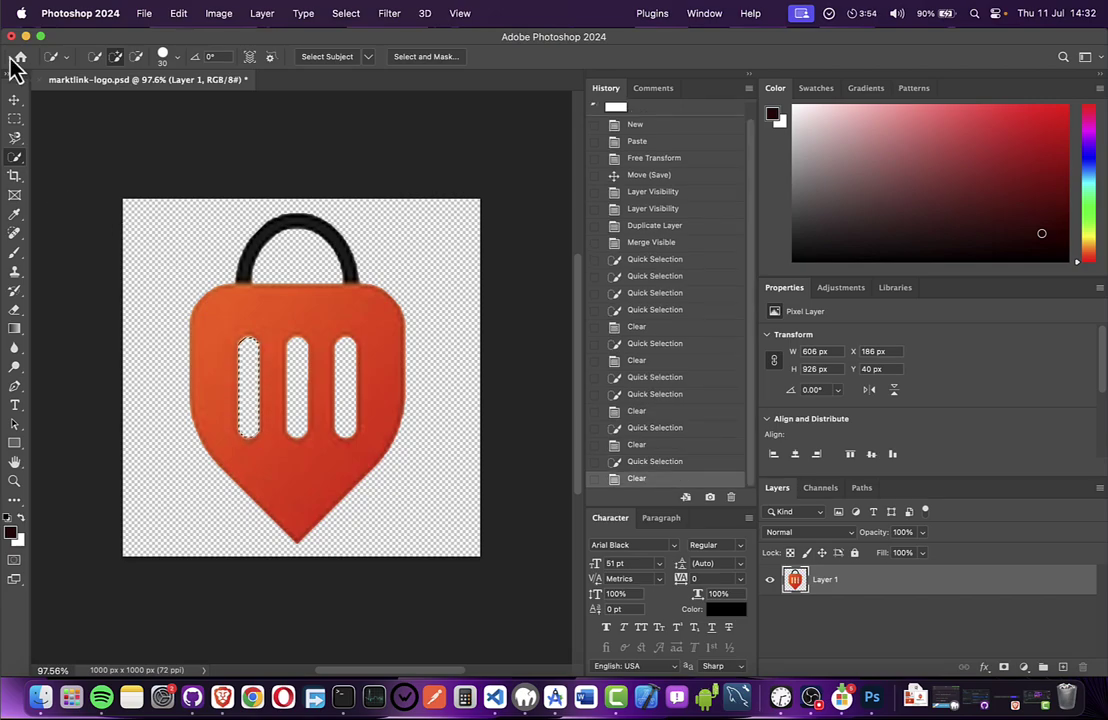
Step: Scale the emblem layer's transform box to about 108% so it spans the canvas height, and apply the transform
click(14, 100)
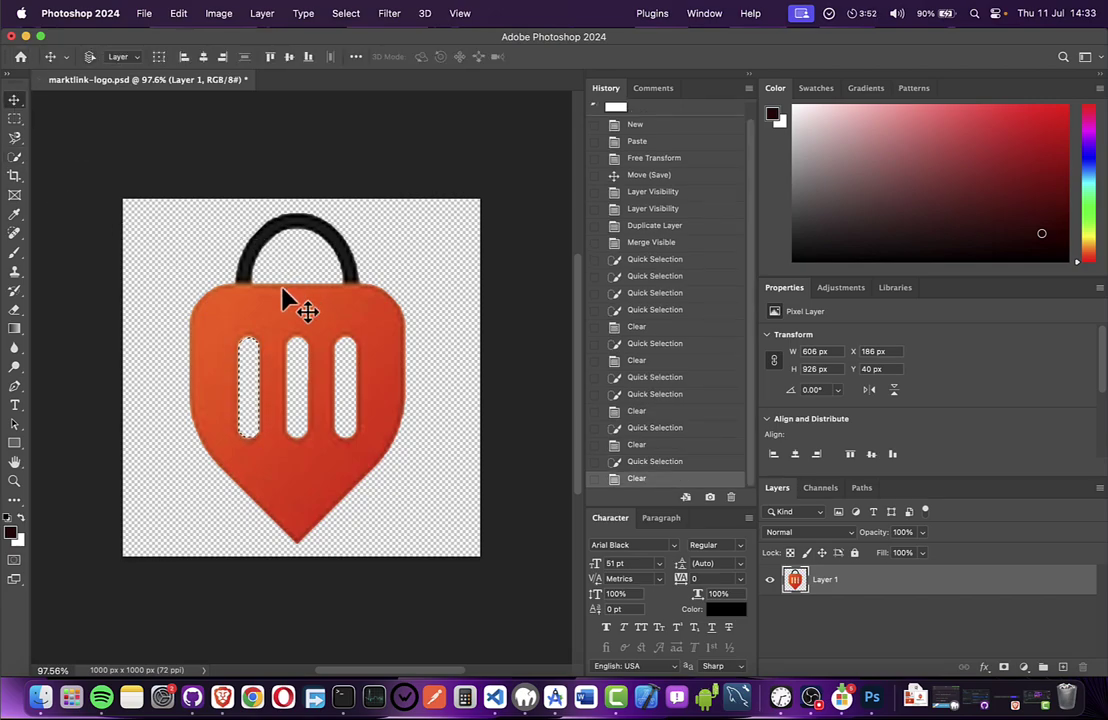
key(super+t)
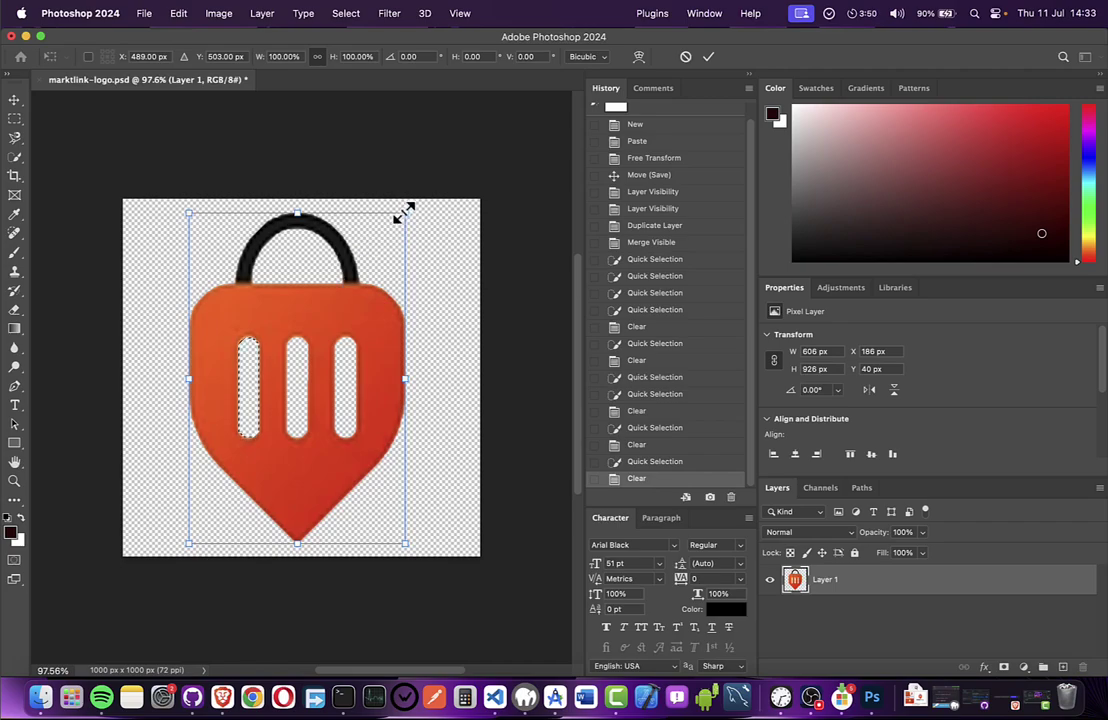
drag(408, 210, 410, 206)
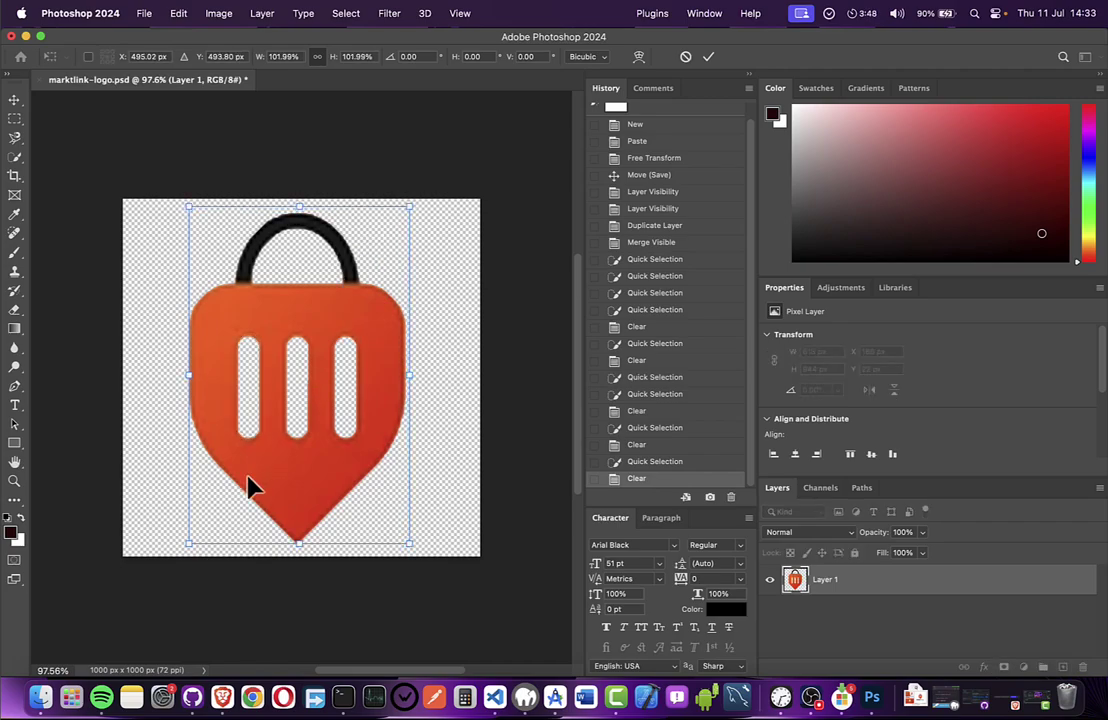
drag(189, 545, 183, 556)
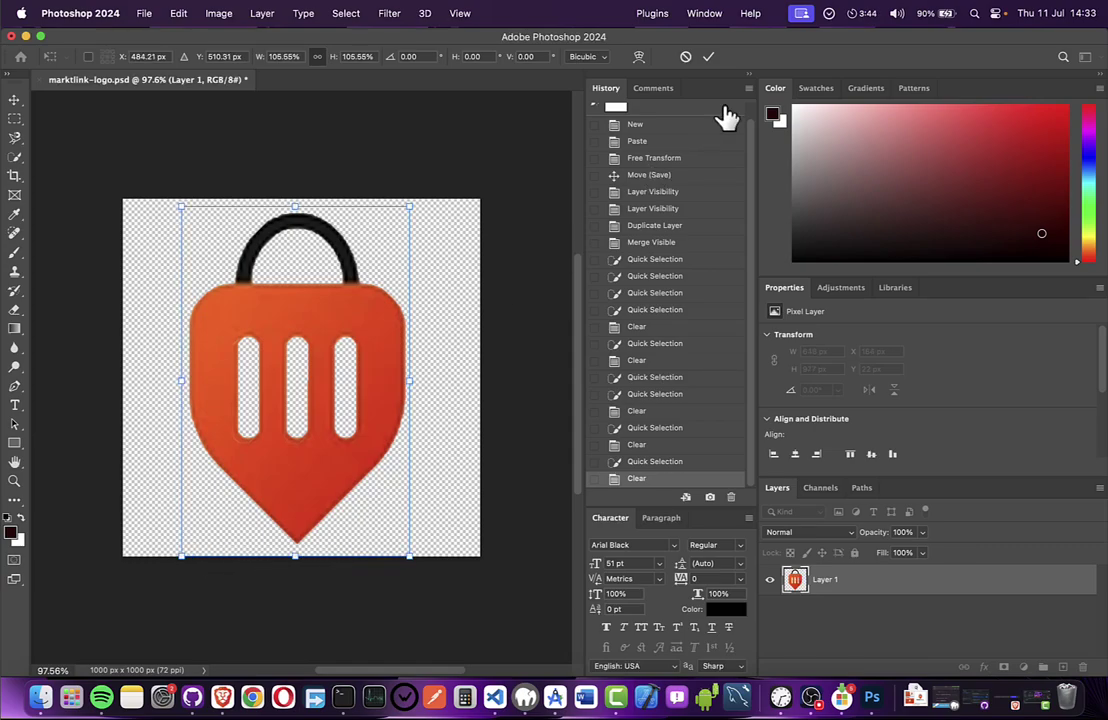
drag(410, 208, 443, 184)
drag(319, 175, 303, 197)
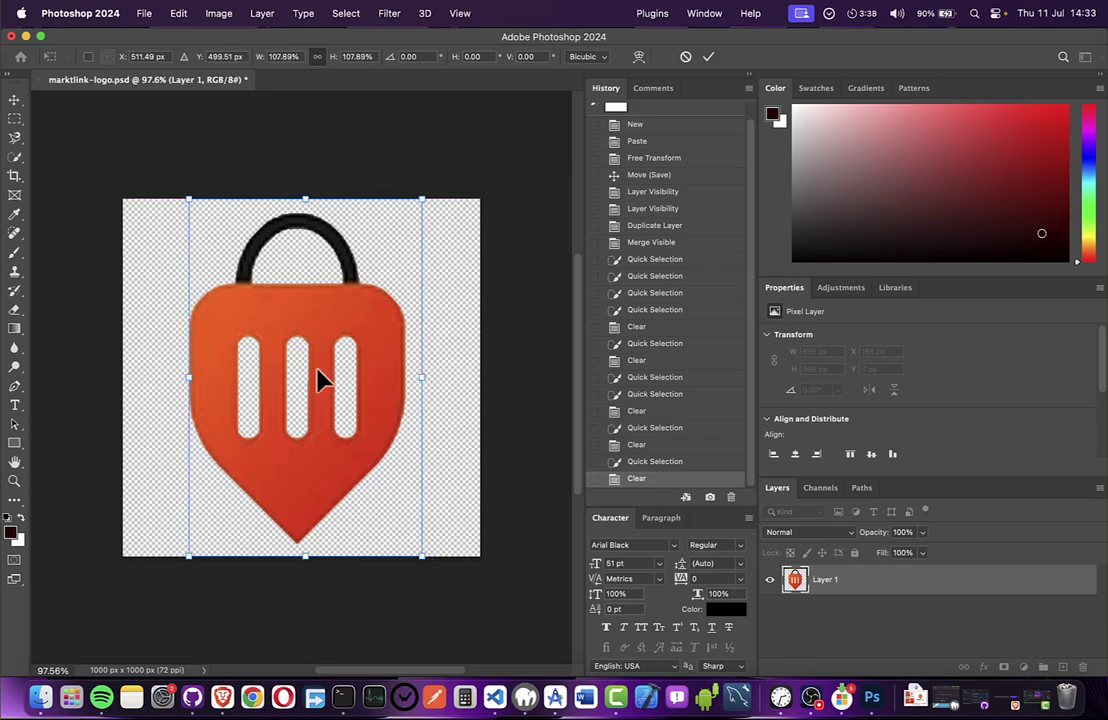
click(708, 56)
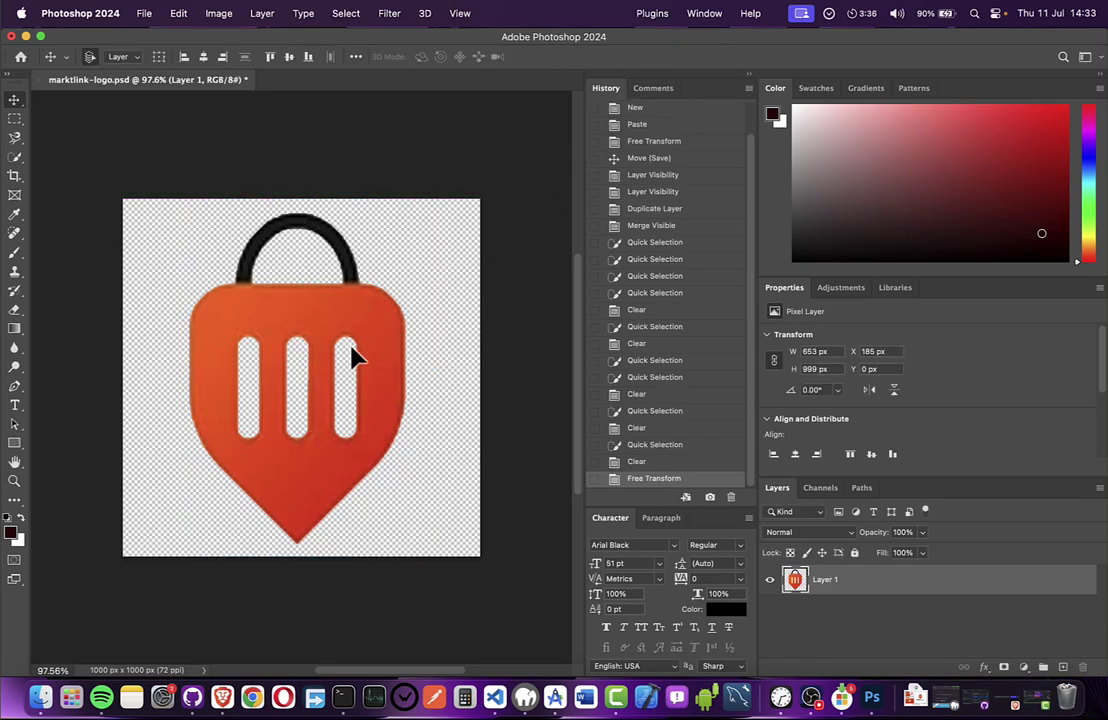
click(295, 369)
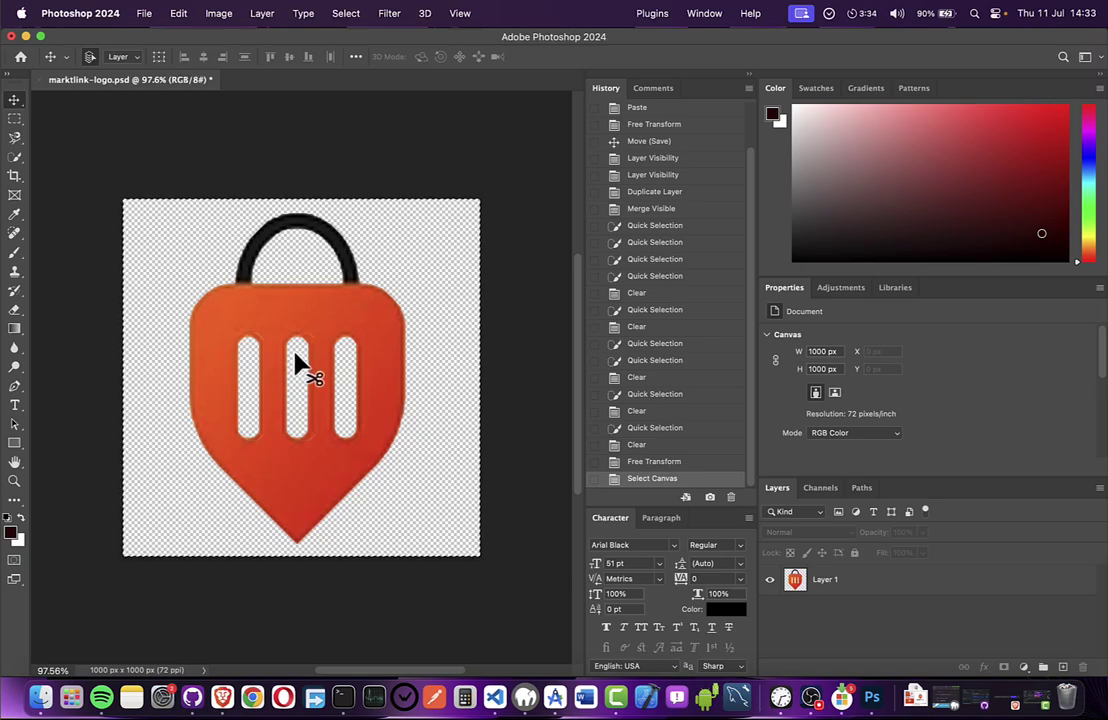
click(272, 346)
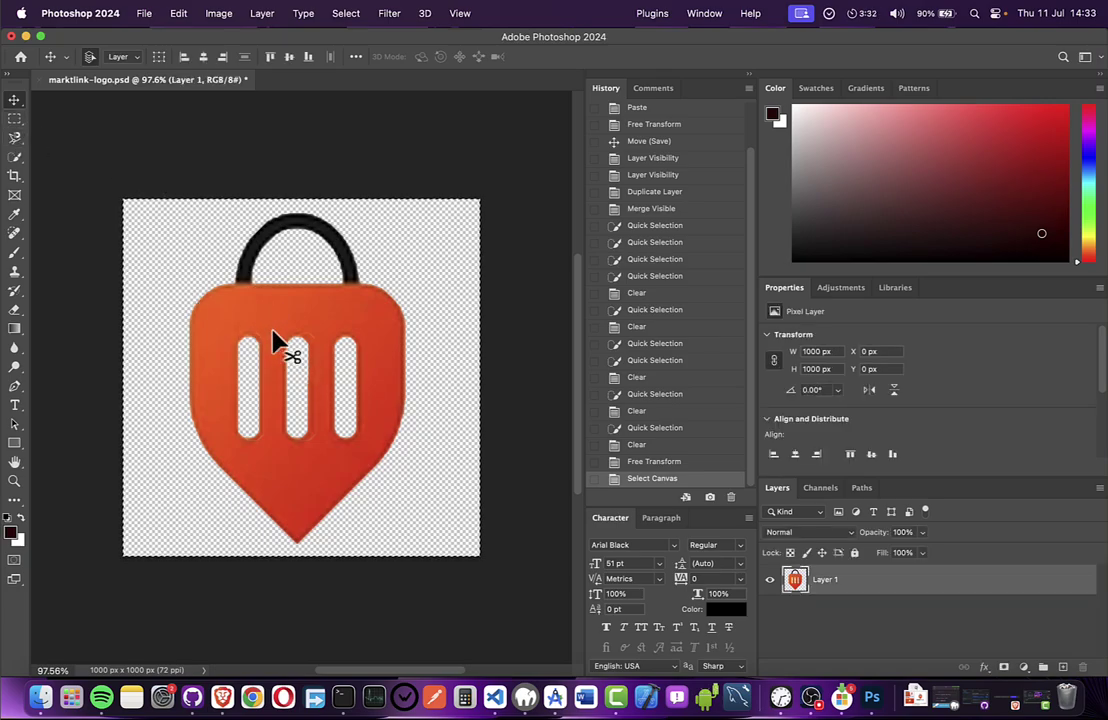
click(18, 119)
click(190, 297)
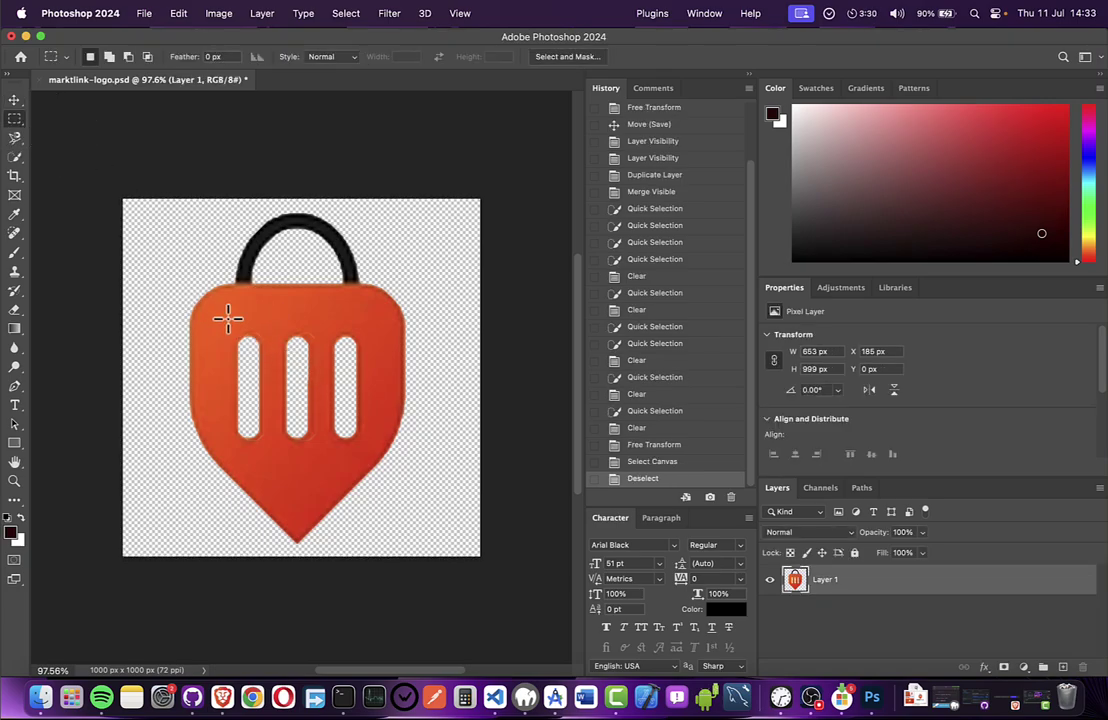
Step: Enlarge the emblem layer to about 106%, centre it on the canvas at X 500, Y 500 px, and save the document
key(super+t)
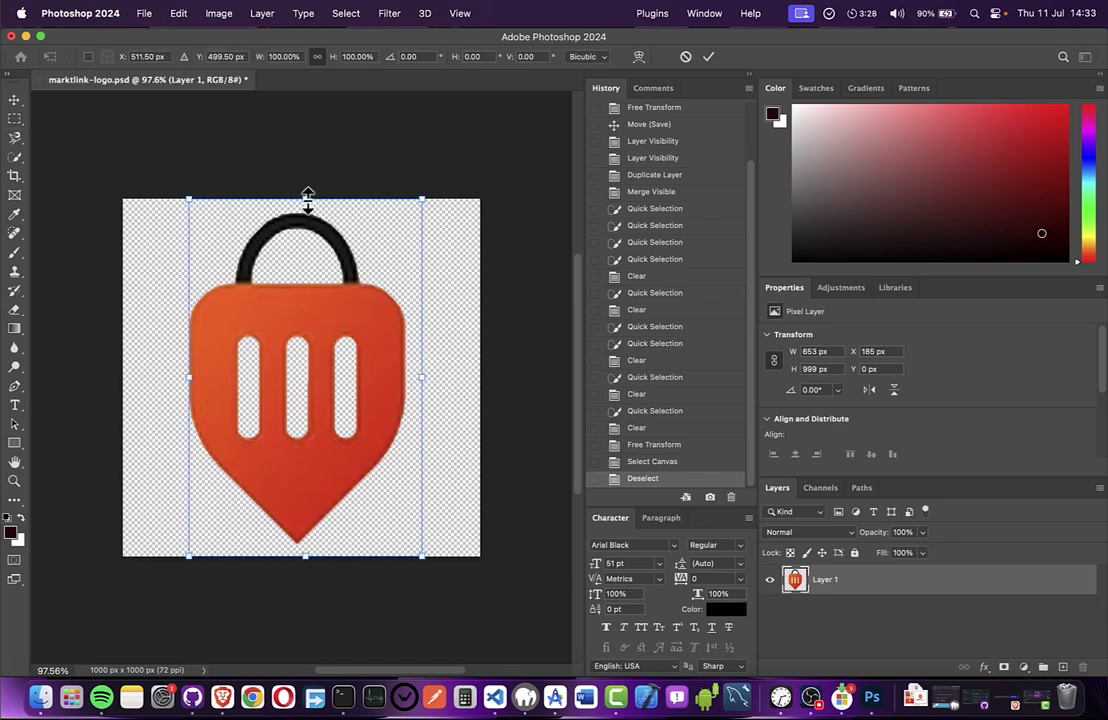
drag(306, 199, 309, 183)
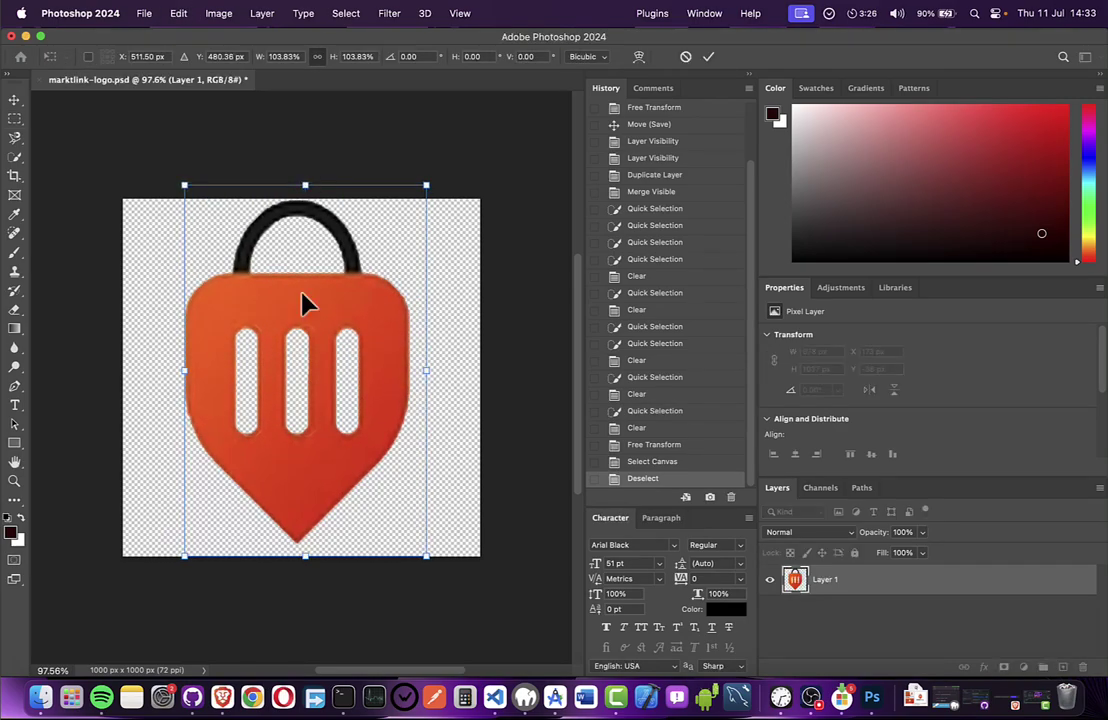
drag(312, 560, 312, 567)
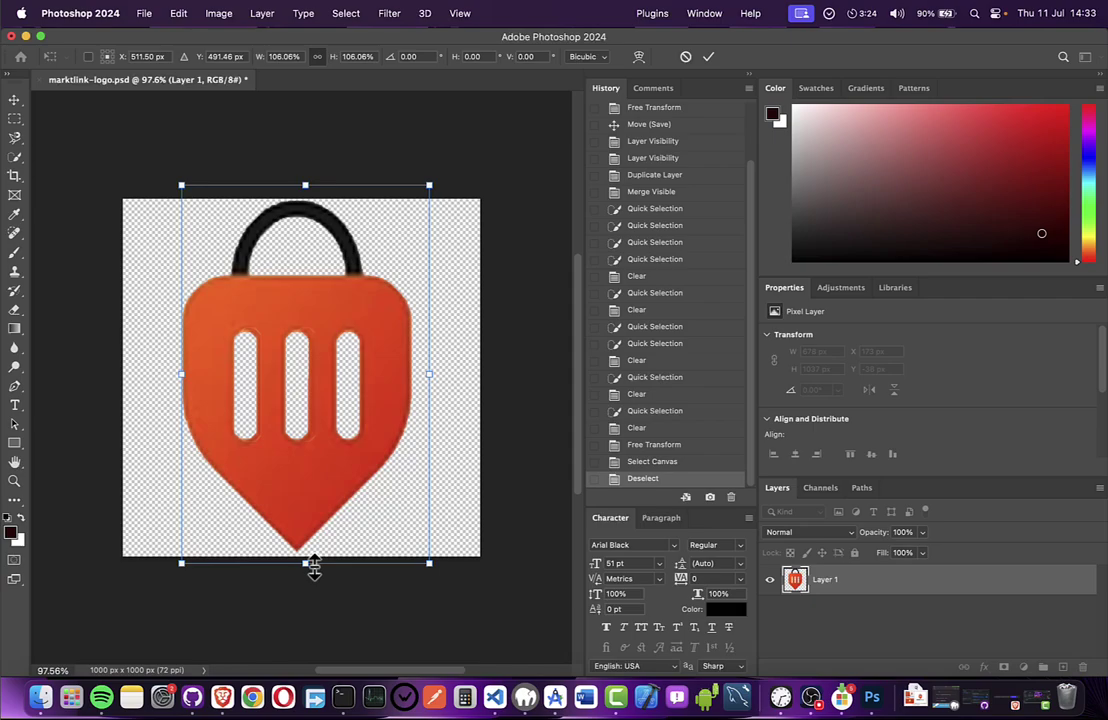
drag(305, 400, 311, 404)
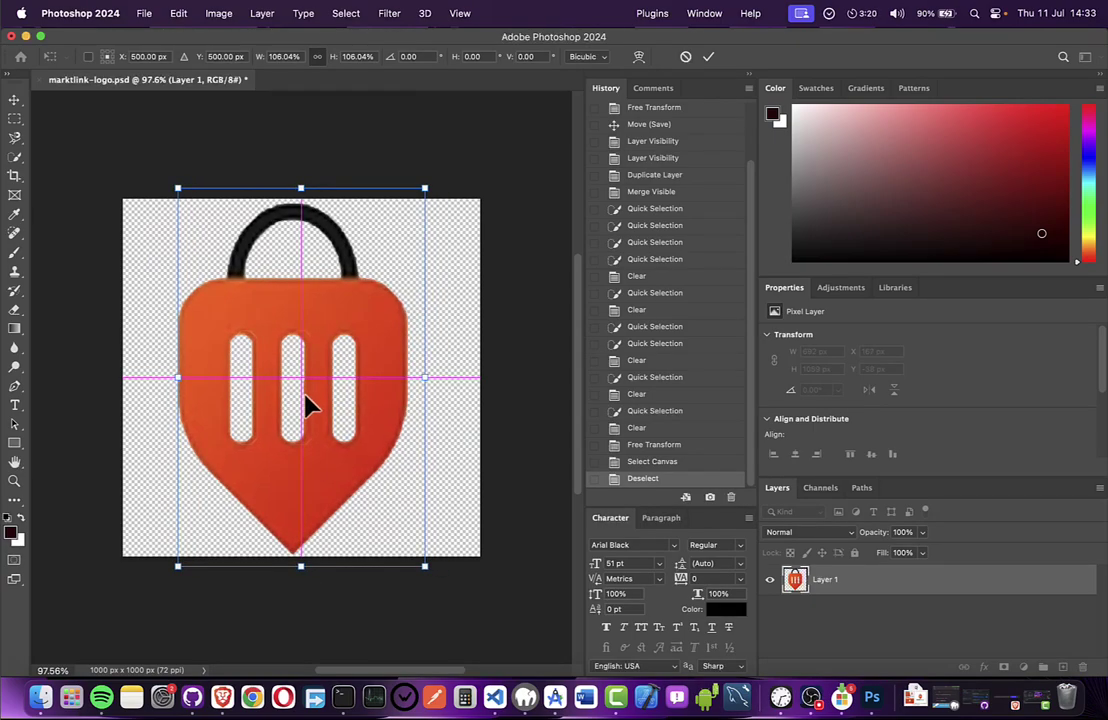
click(708, 56)
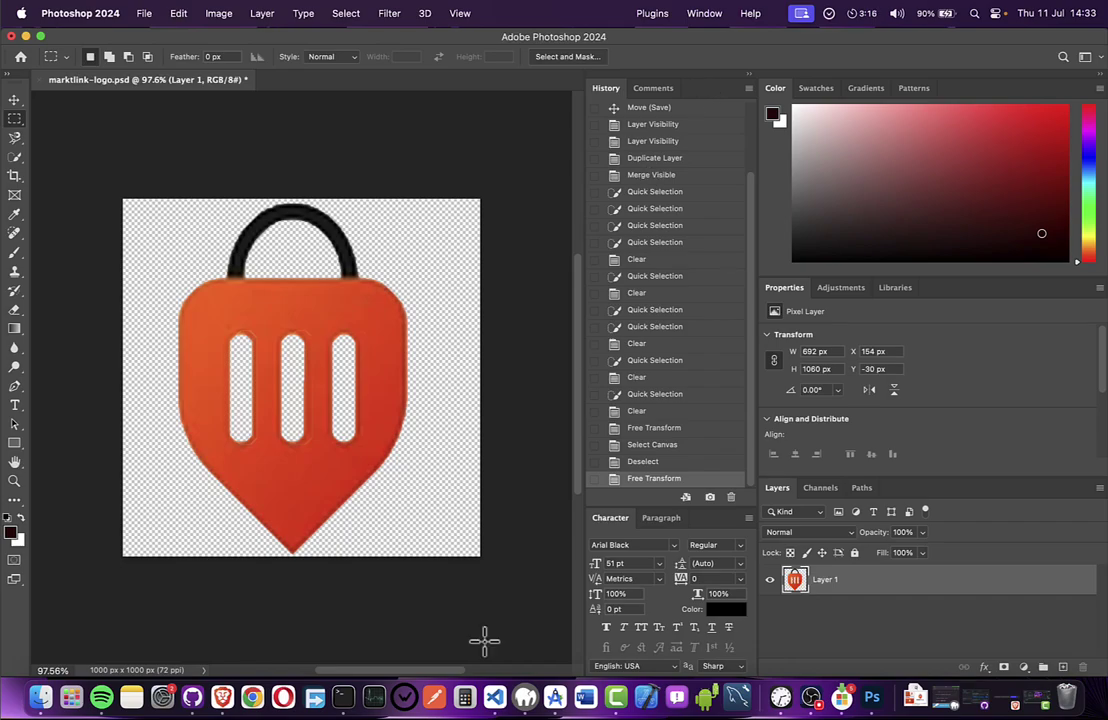
key(super+s)
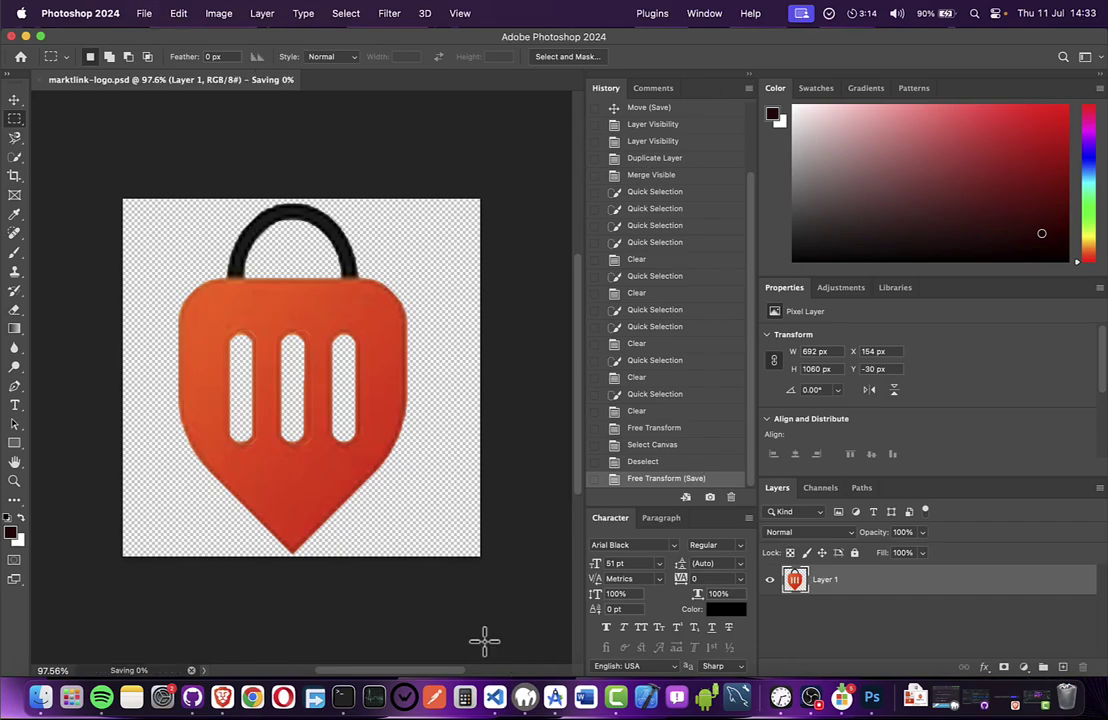
key(super+shift+s)
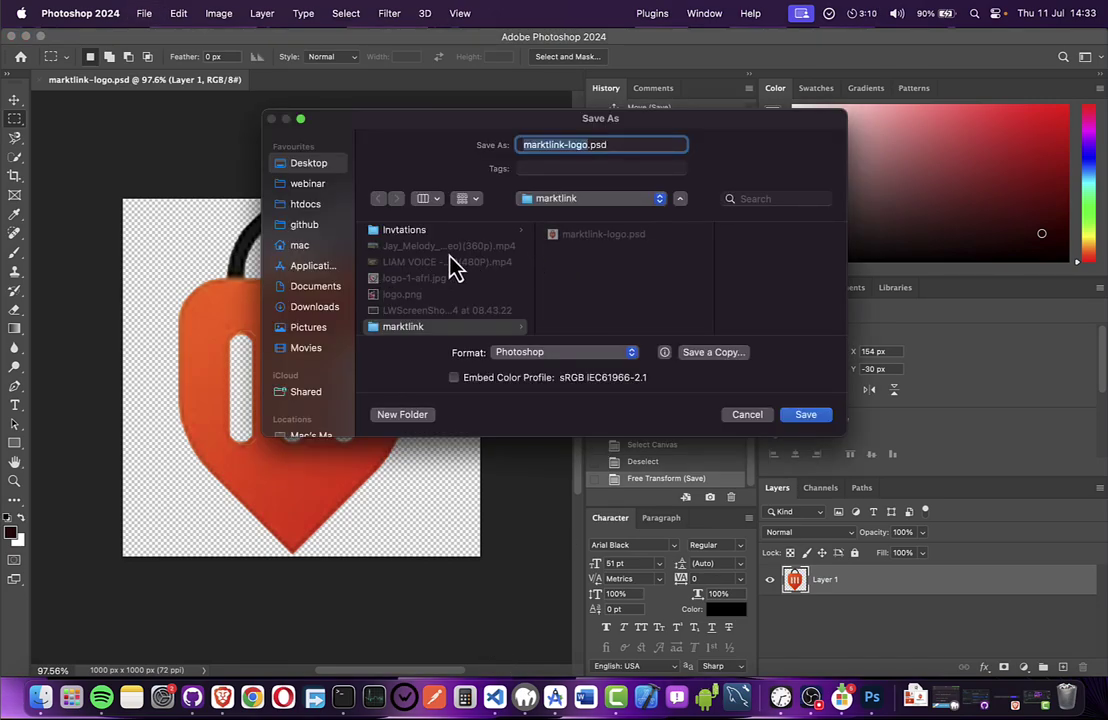
key(Escape)
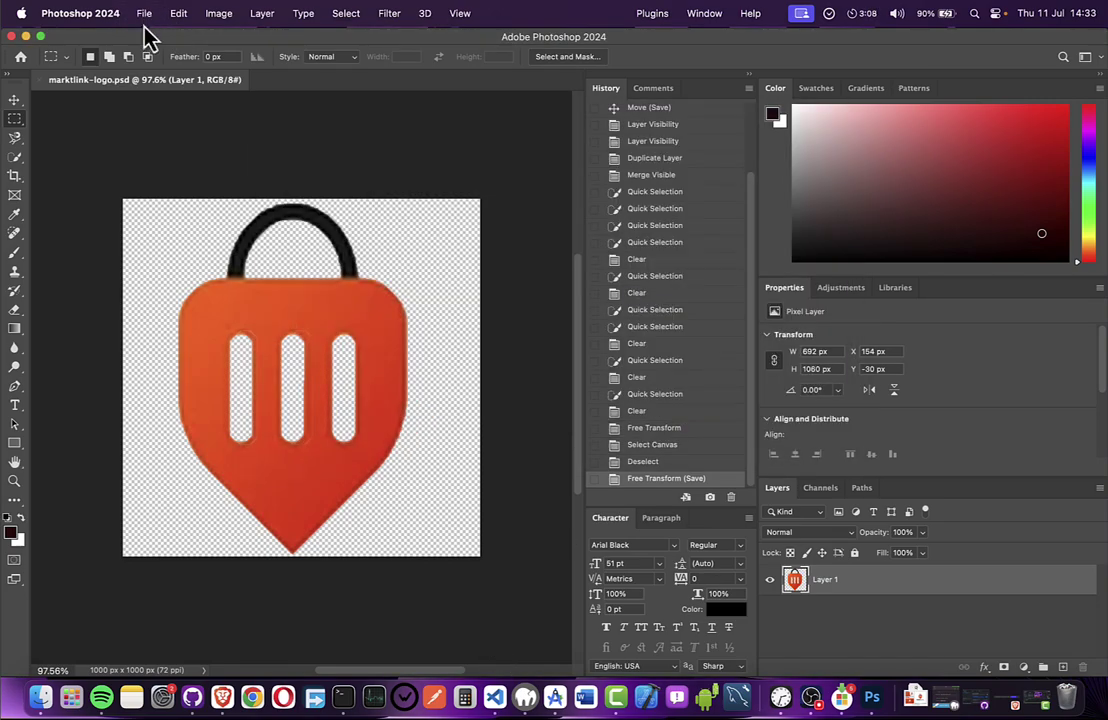
click(144, 13)
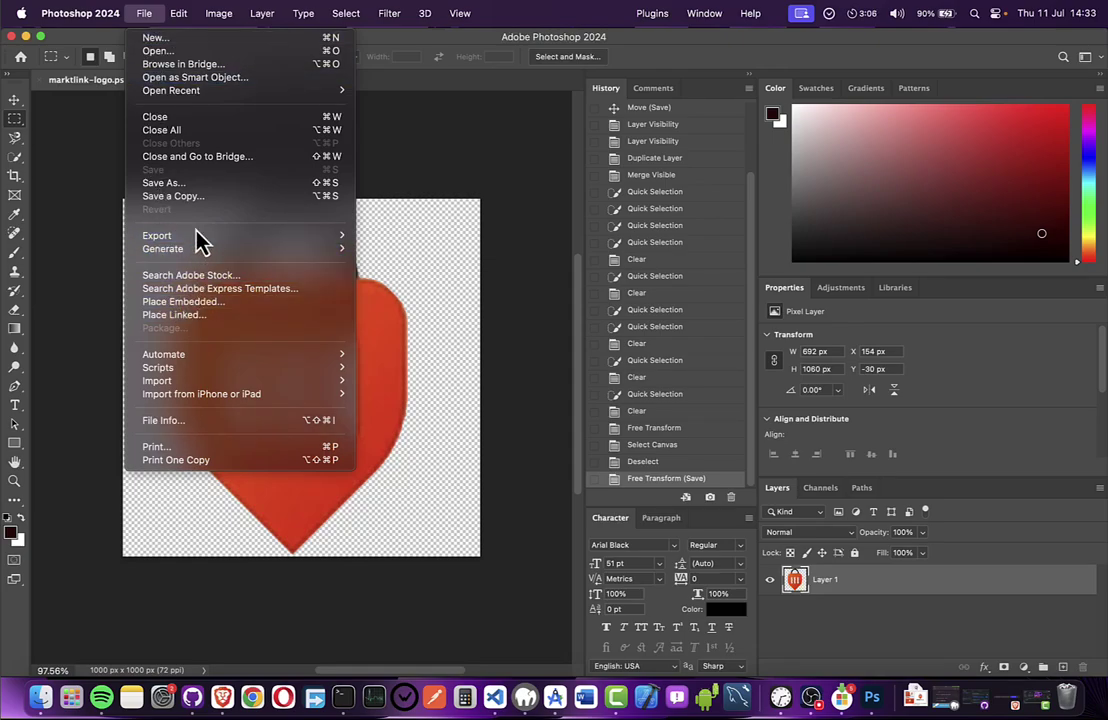
mouse_move(196, 240)
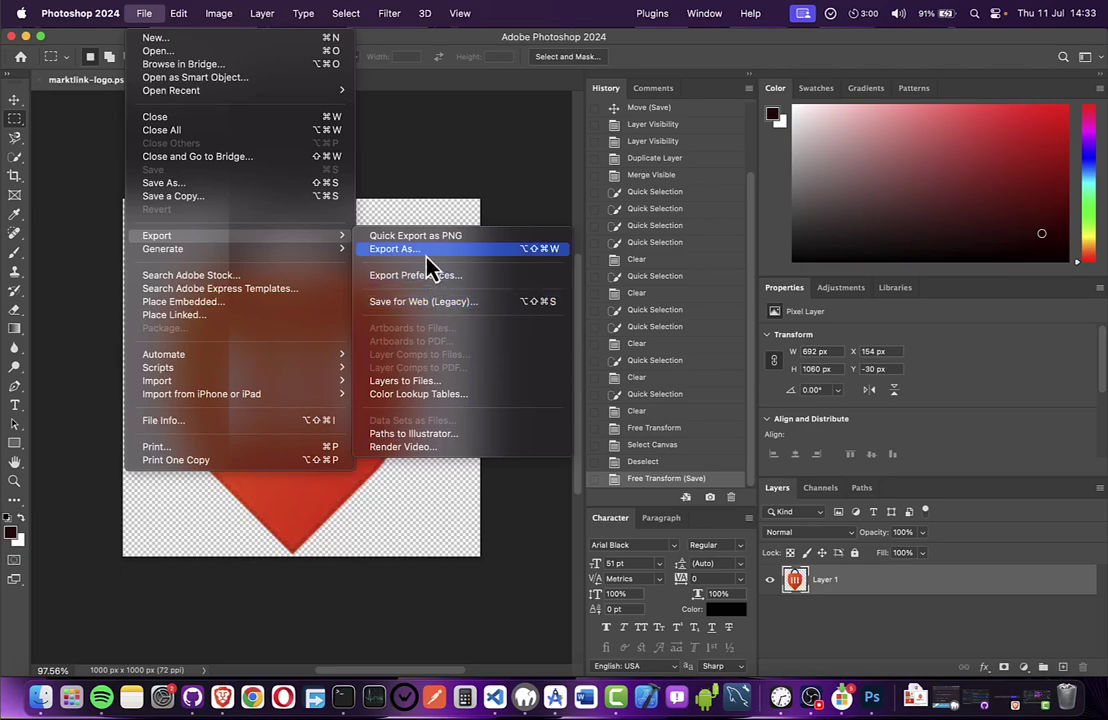
click(427, 253)
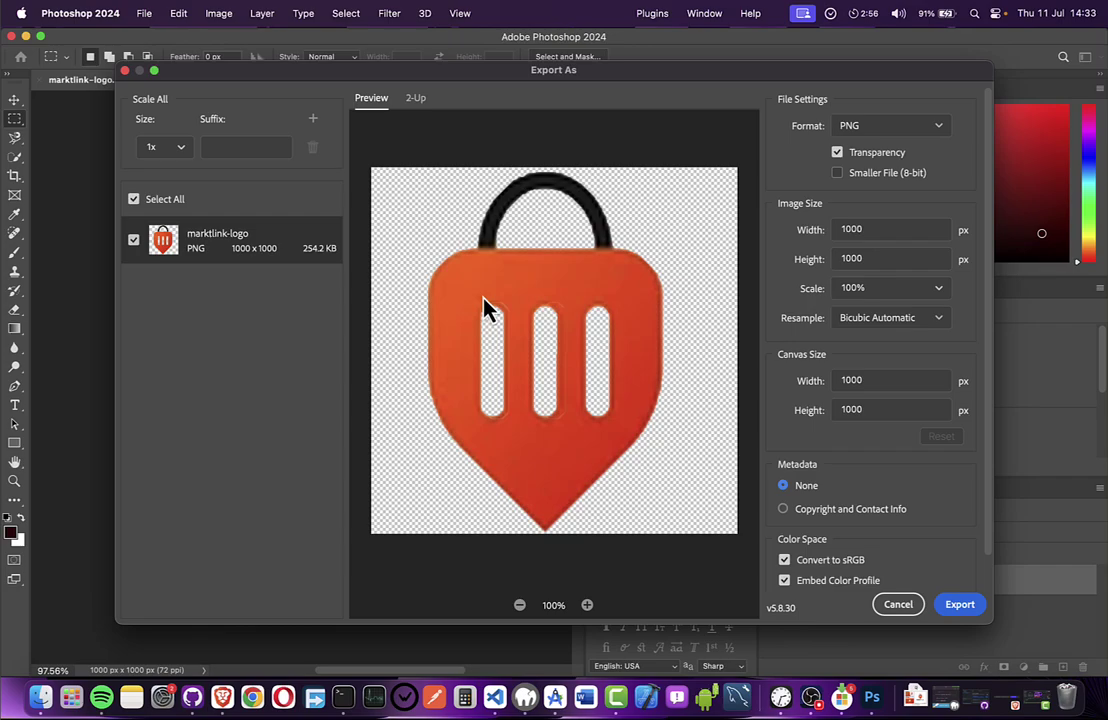
key(Escape)
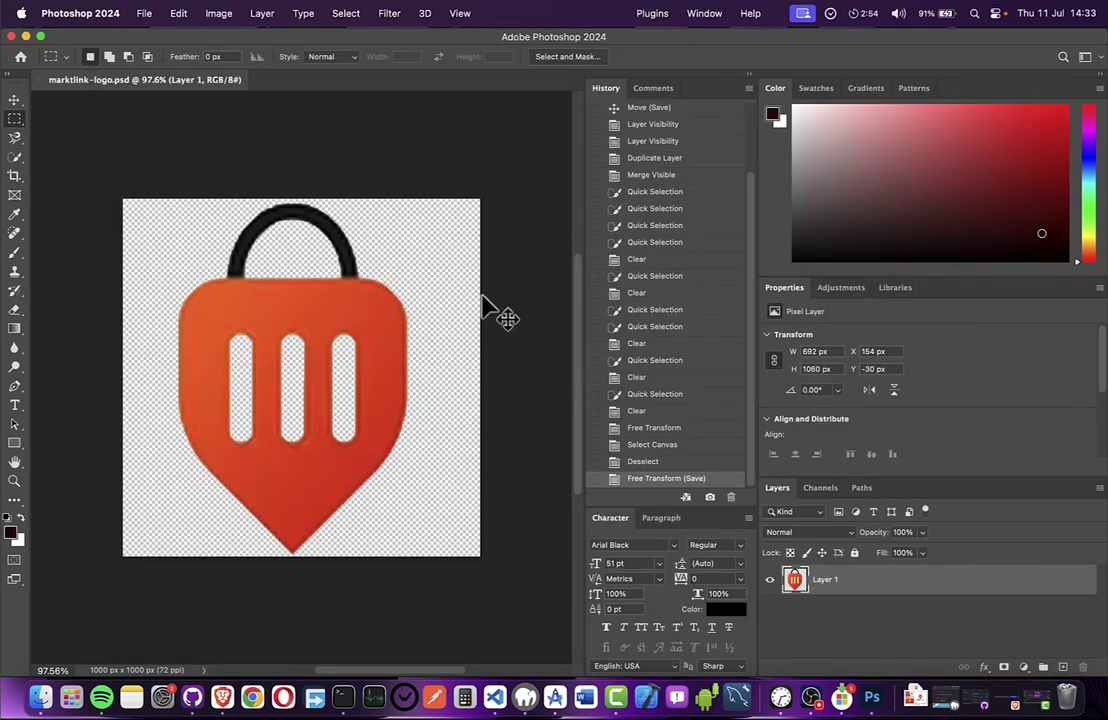
key(super+shift+s)
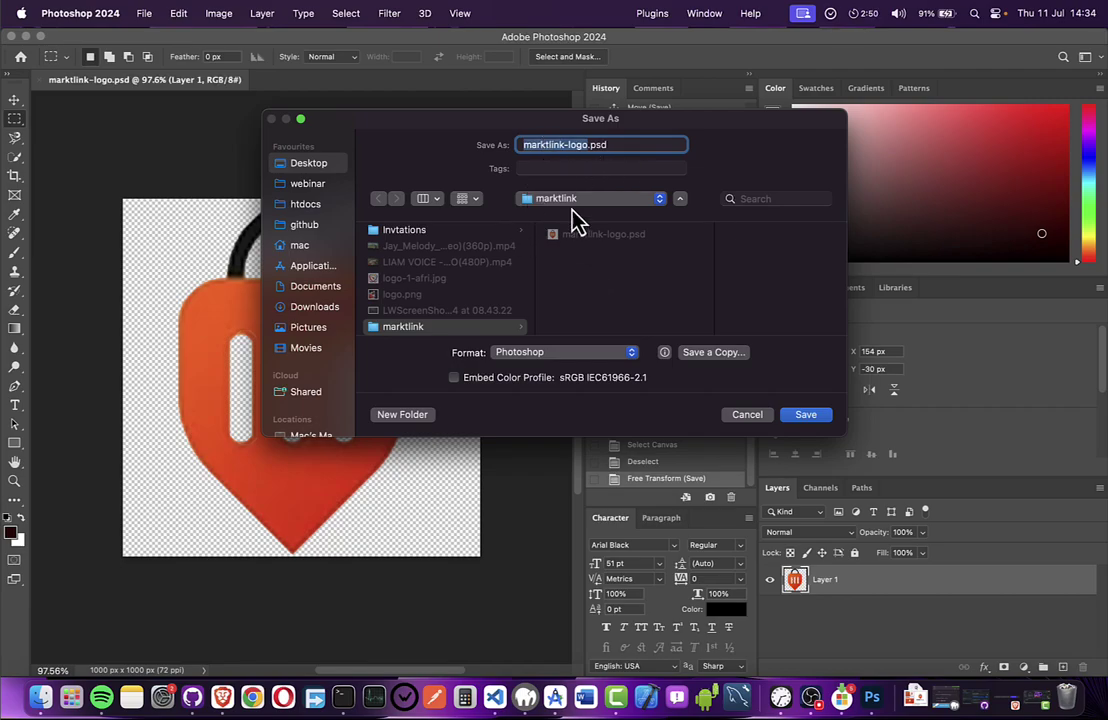
key(Escape)
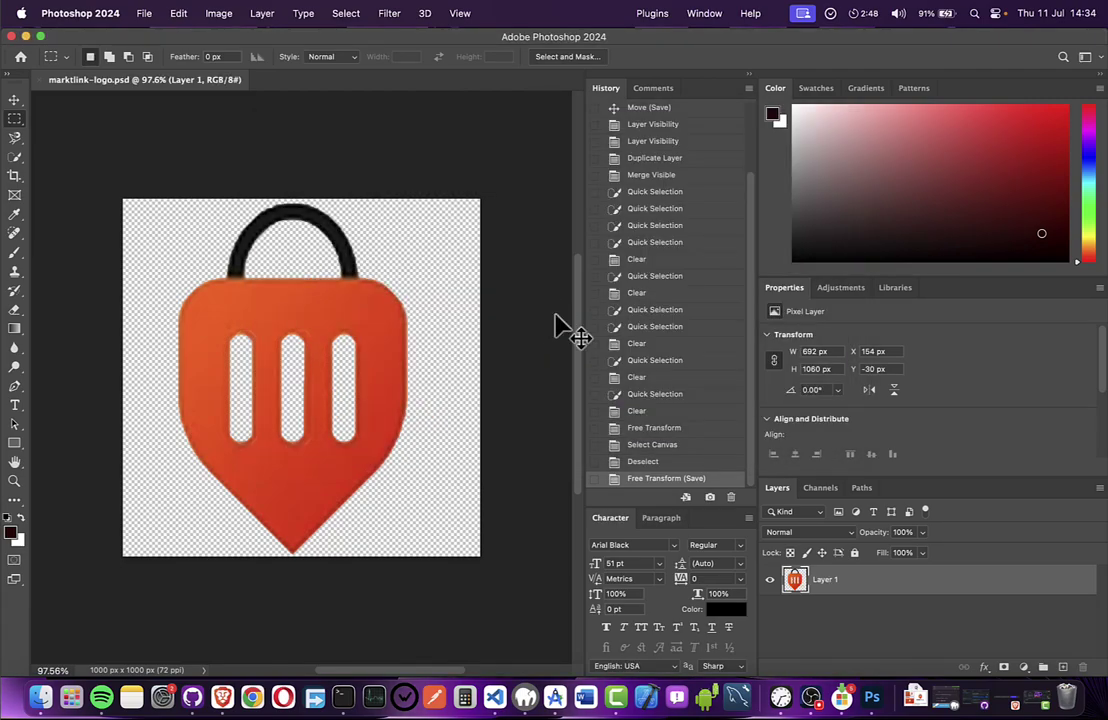
key(super+shift+s)
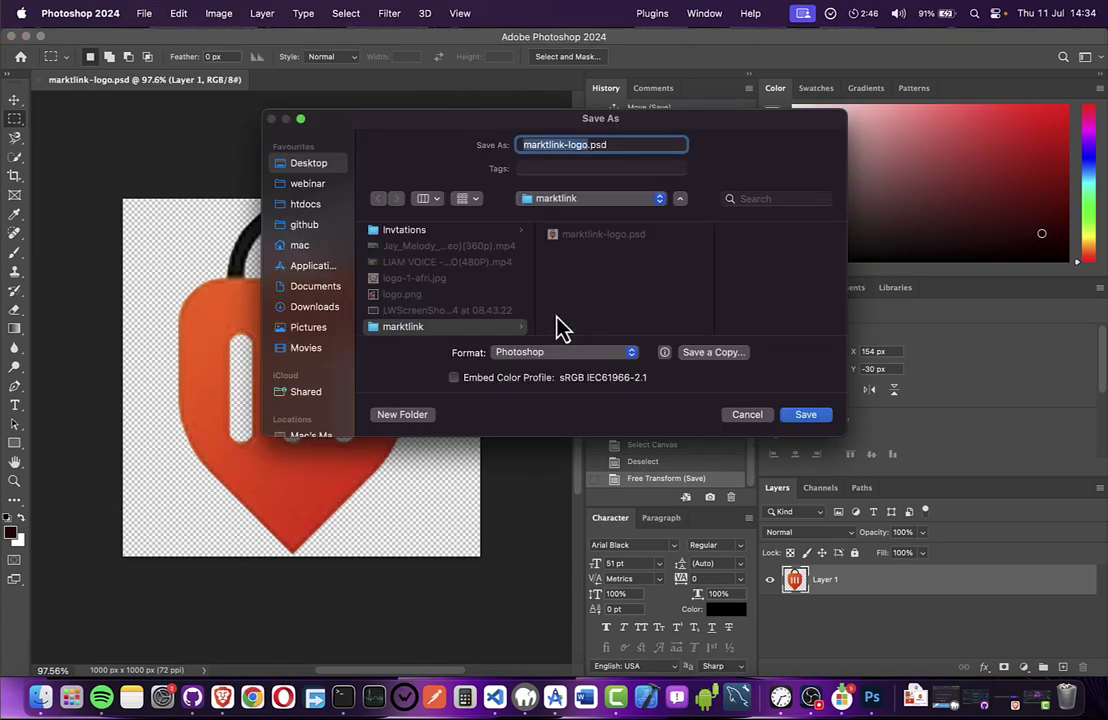
key(Escape)
Step: Set up a Save for Web export of the logo as PNG-24 with transparency and proceed to saving it
key(alt+shift+super+s)
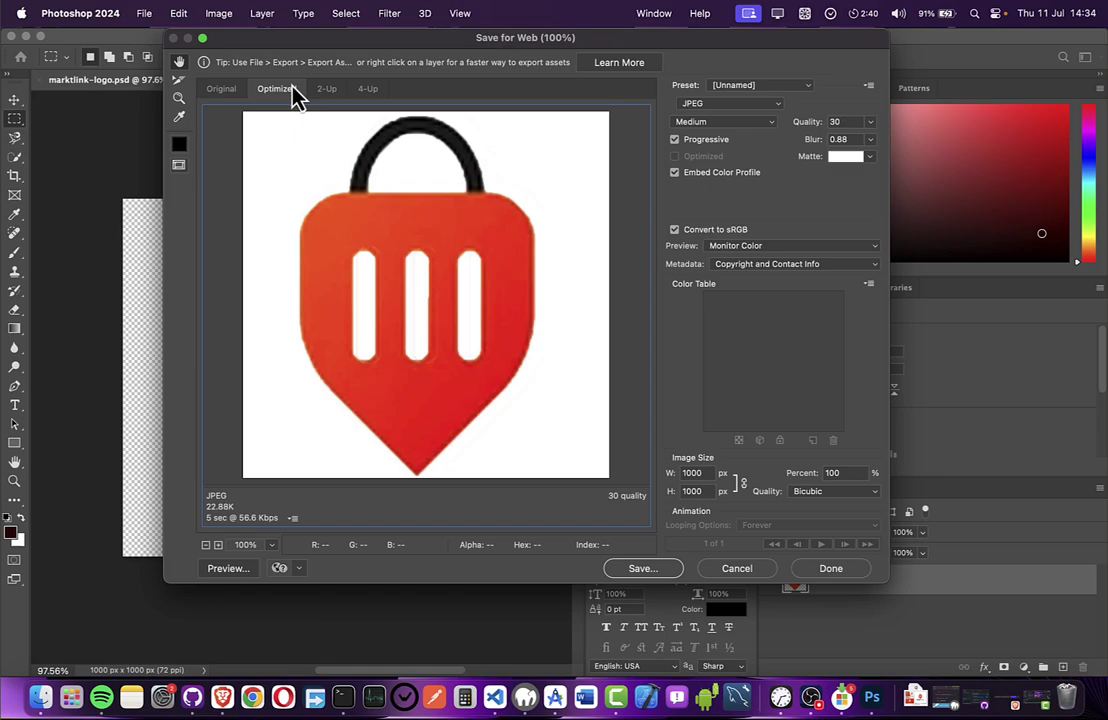
click(726, 104)
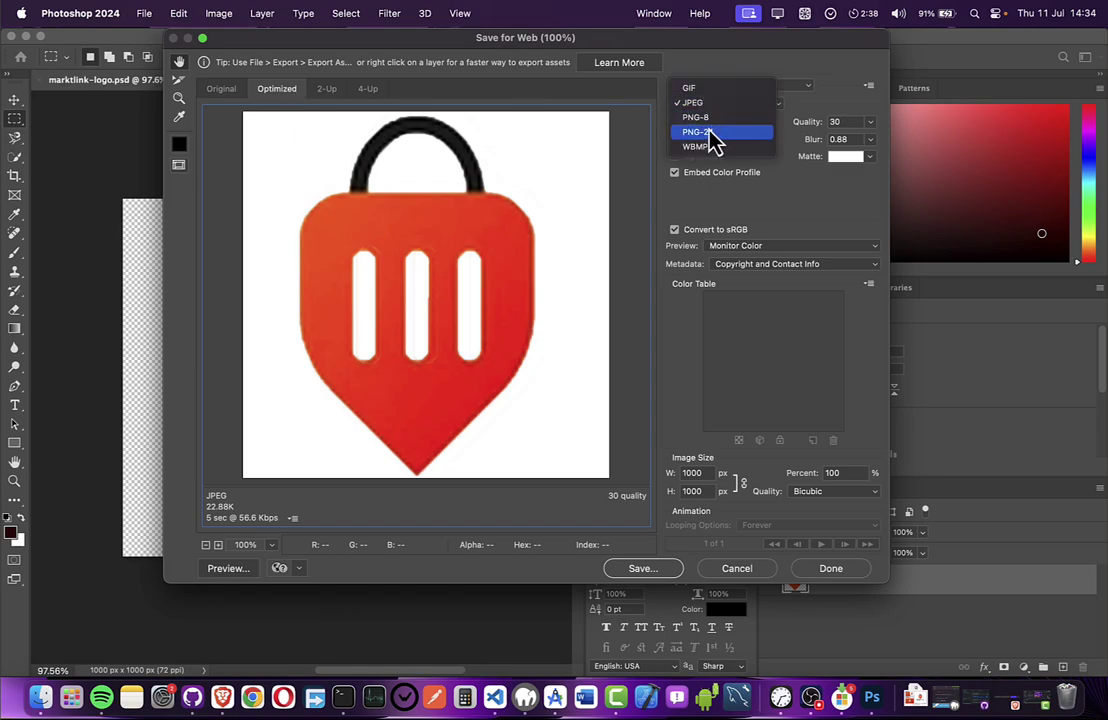
click(712, 133)
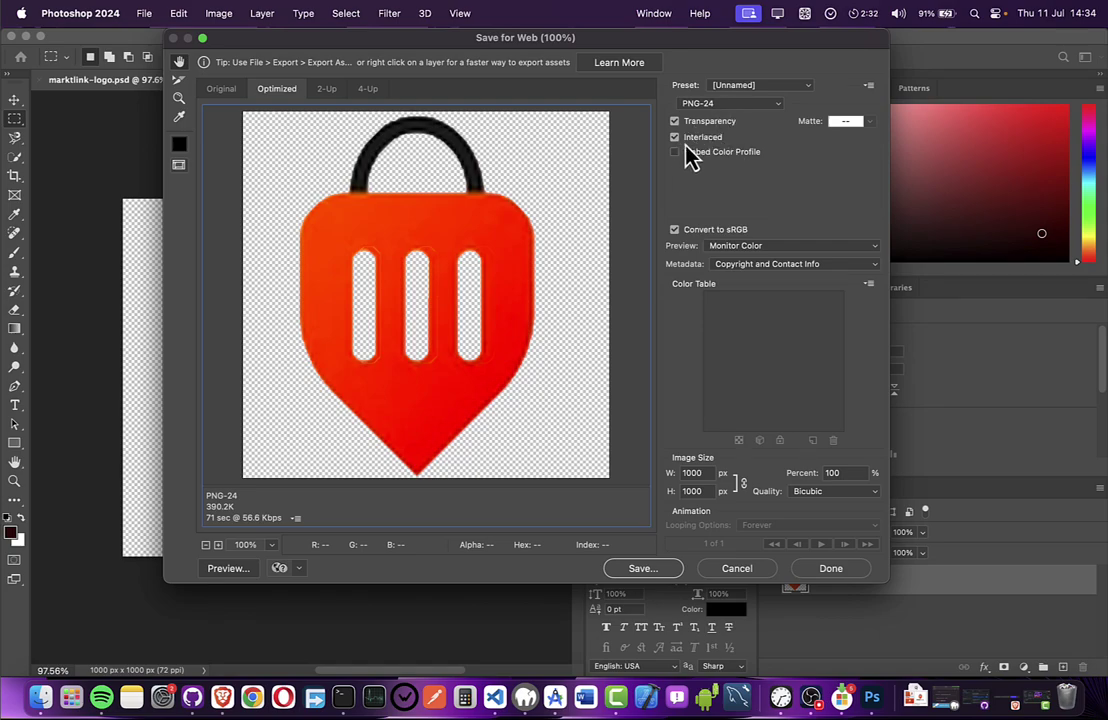
click(644, 570)
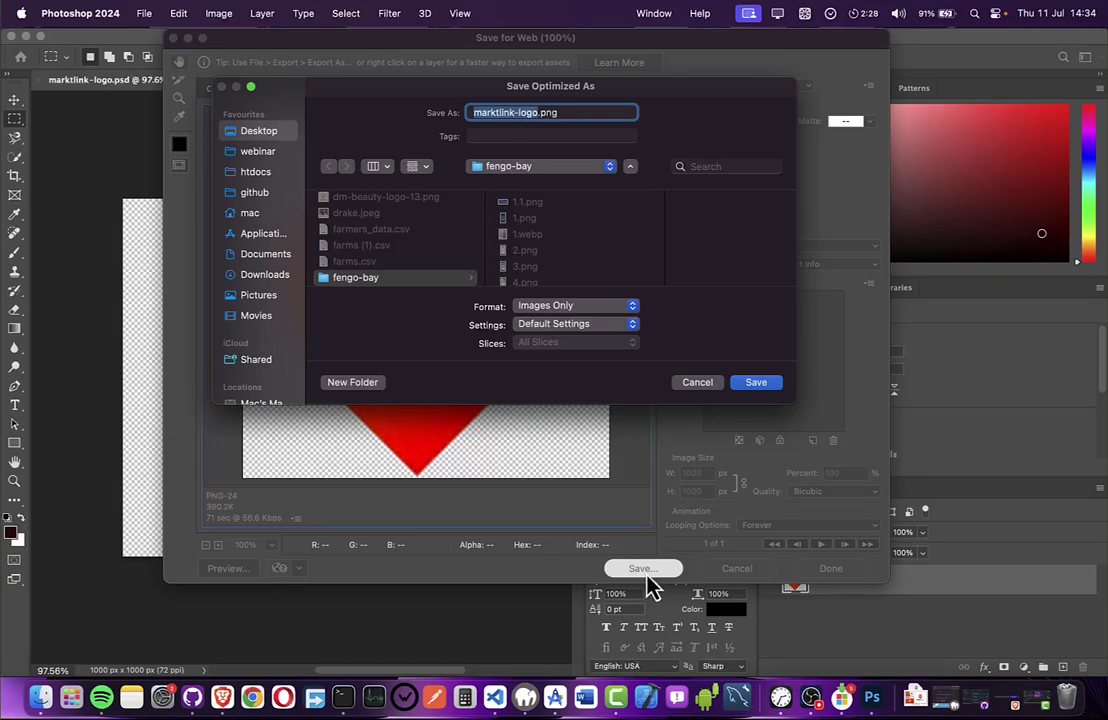
Step: Save the optimized image as mlogo.png in the Desktop's marktlink folder, and save the Photoshop document
key(Right)
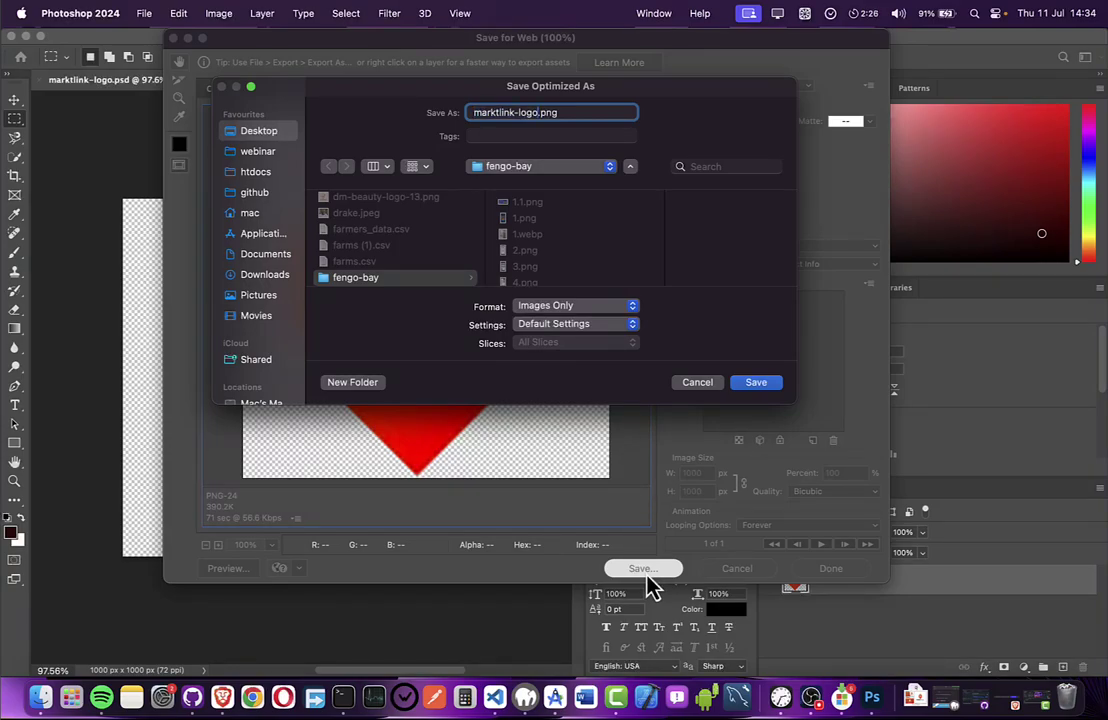
key(shift+super+Left)
key(BackSpace)
click(258, 133)
scroll(400, 243, down, 5)
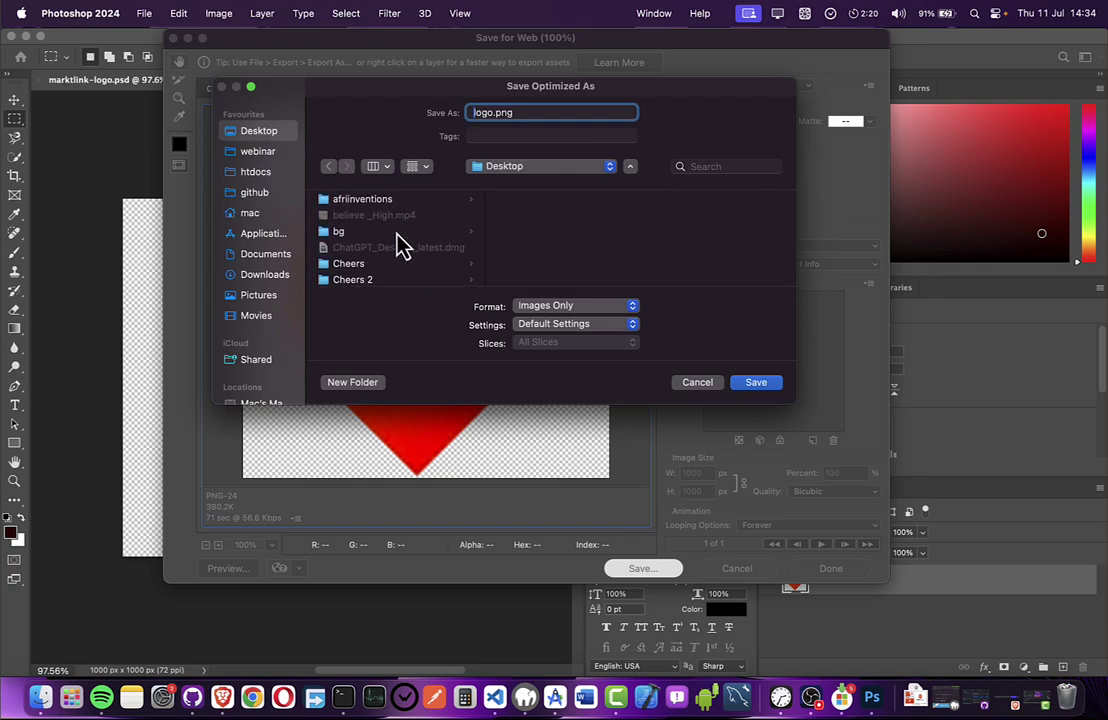
text(m)
scroll(400, 243, down, 10)
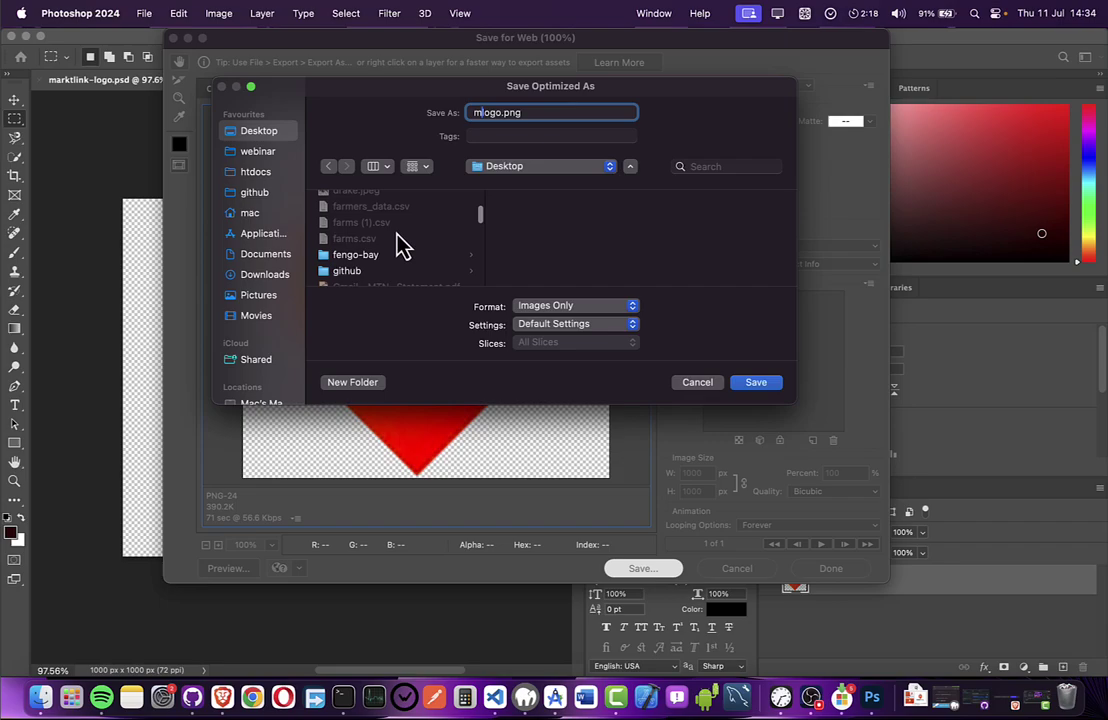
scroll(400, 243, down, 10)
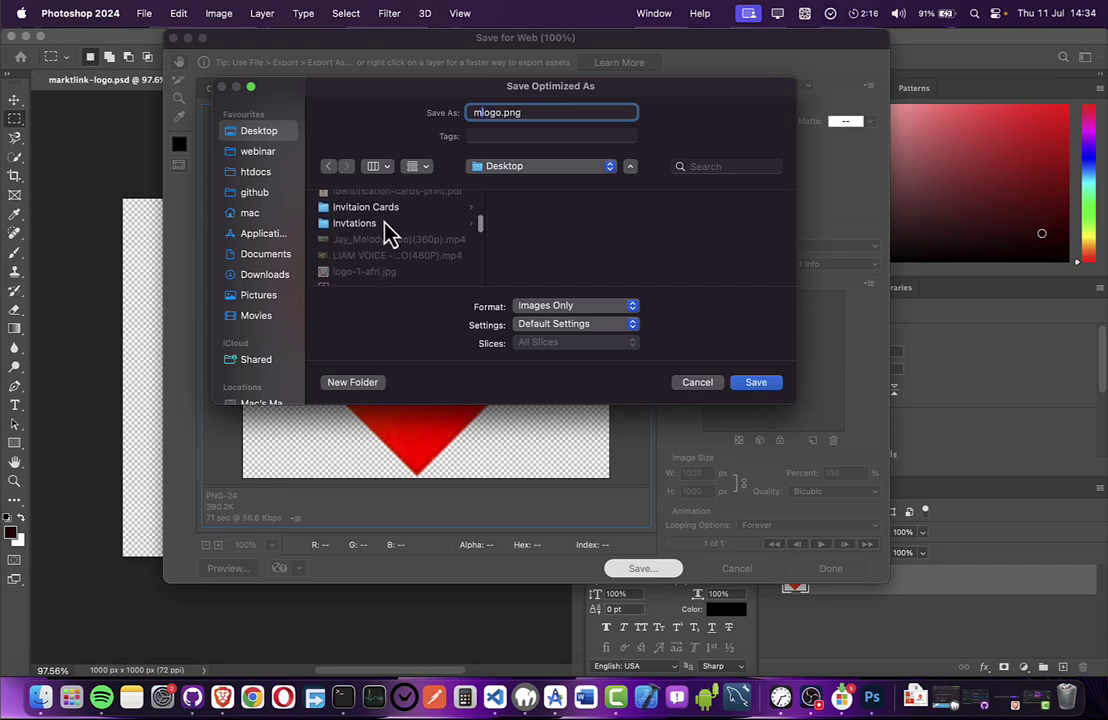
scroll(386, 235, up, 3)
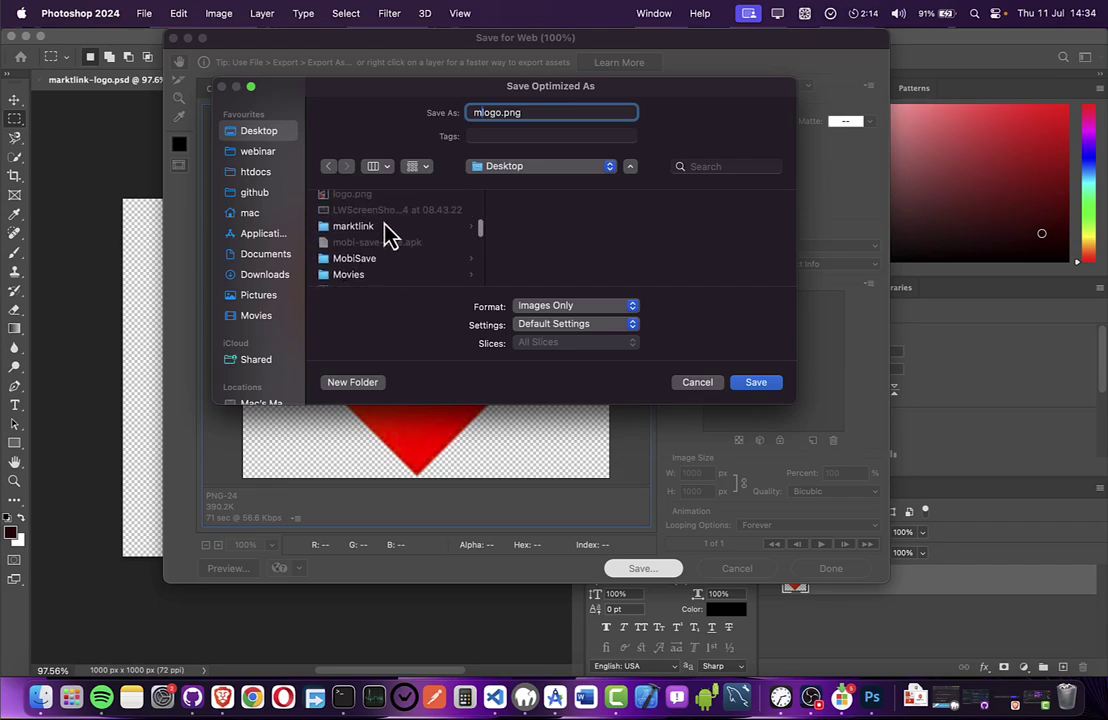
click(386, 230)
click(757, 383)
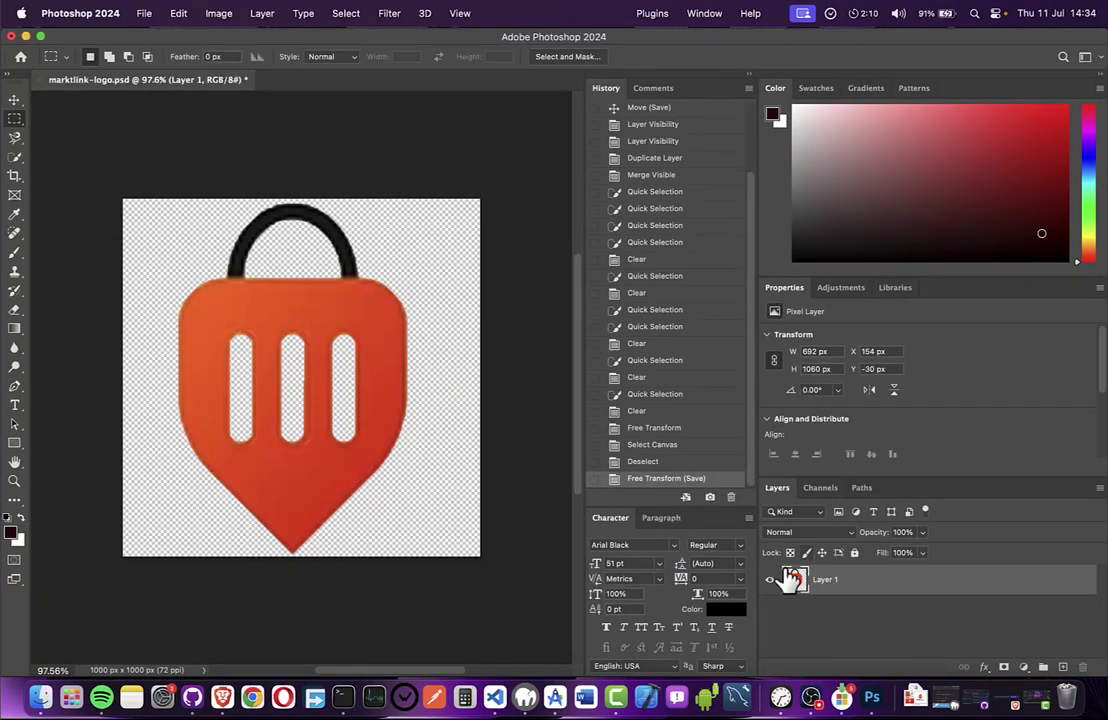
key(super+s)
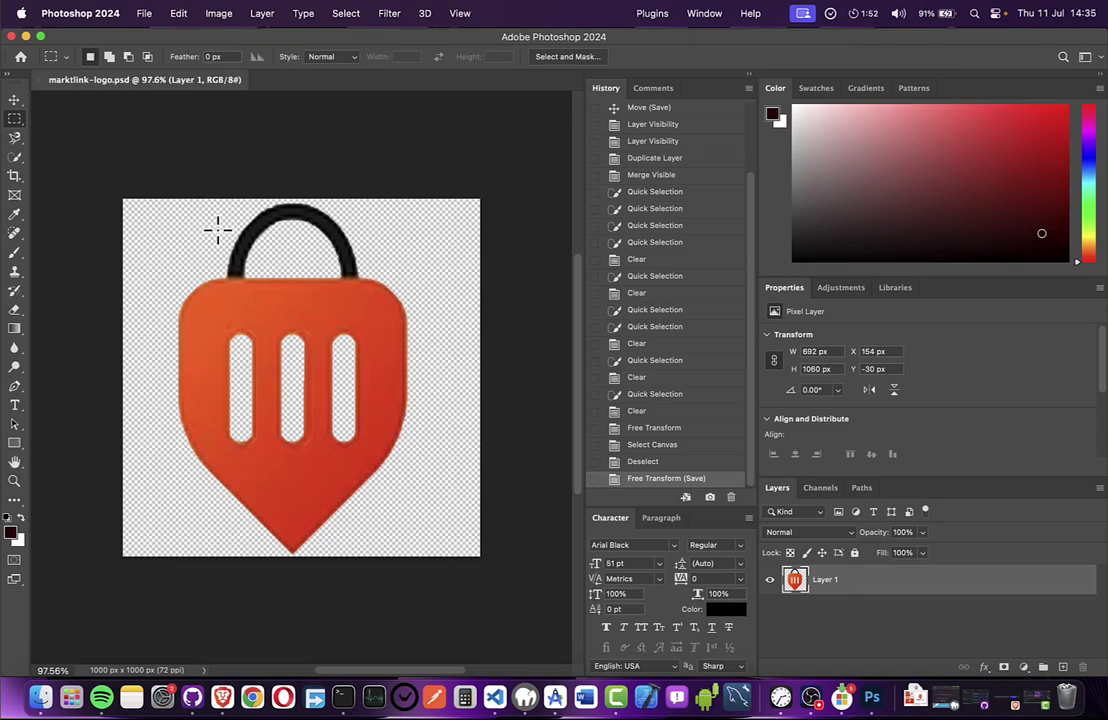
key(ctrl+Right)
key(ctrl+Left)
key(ctrl+Right)
key(ctrl+Left)
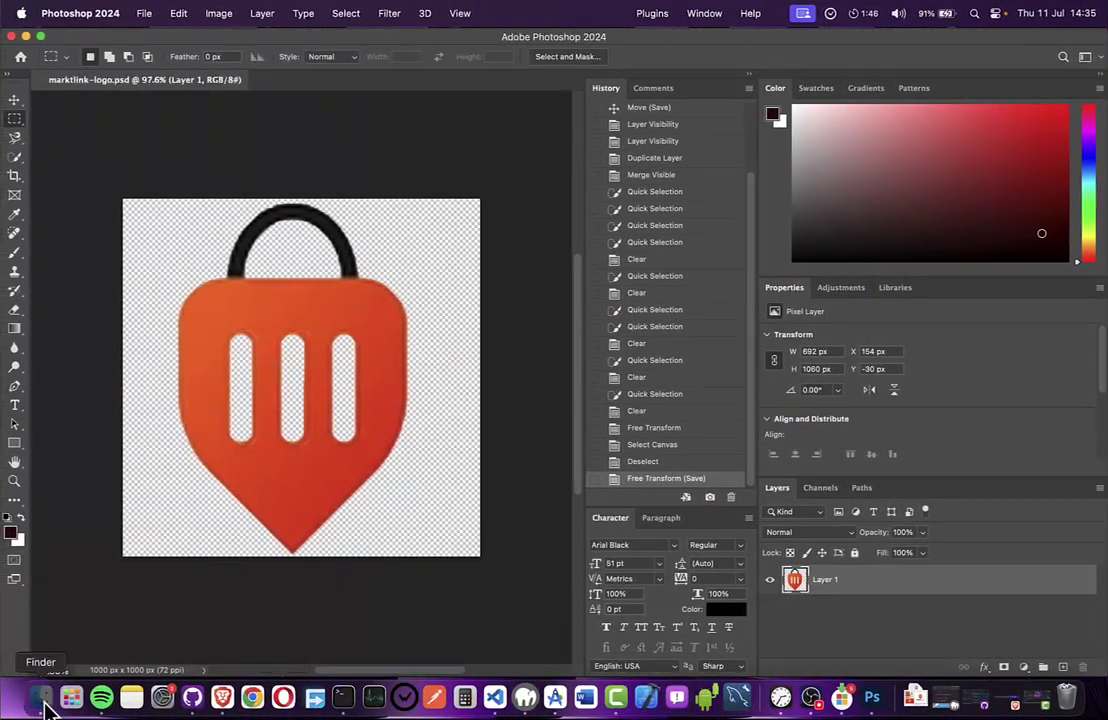
Step: Switch to Finder, open the marktlink folder on the Desktop and preview the exported PNG
click(40, 697)
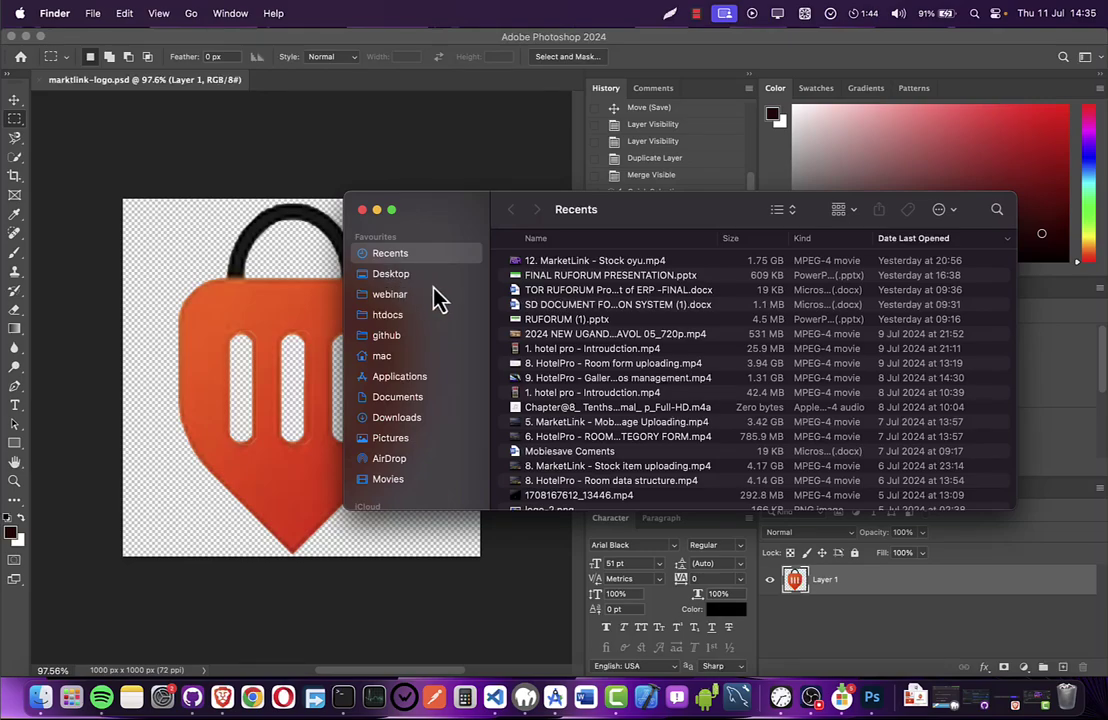
click(420, 275)
scroll(525, 283, up, 1)
scroll(533, 283, up, 10)
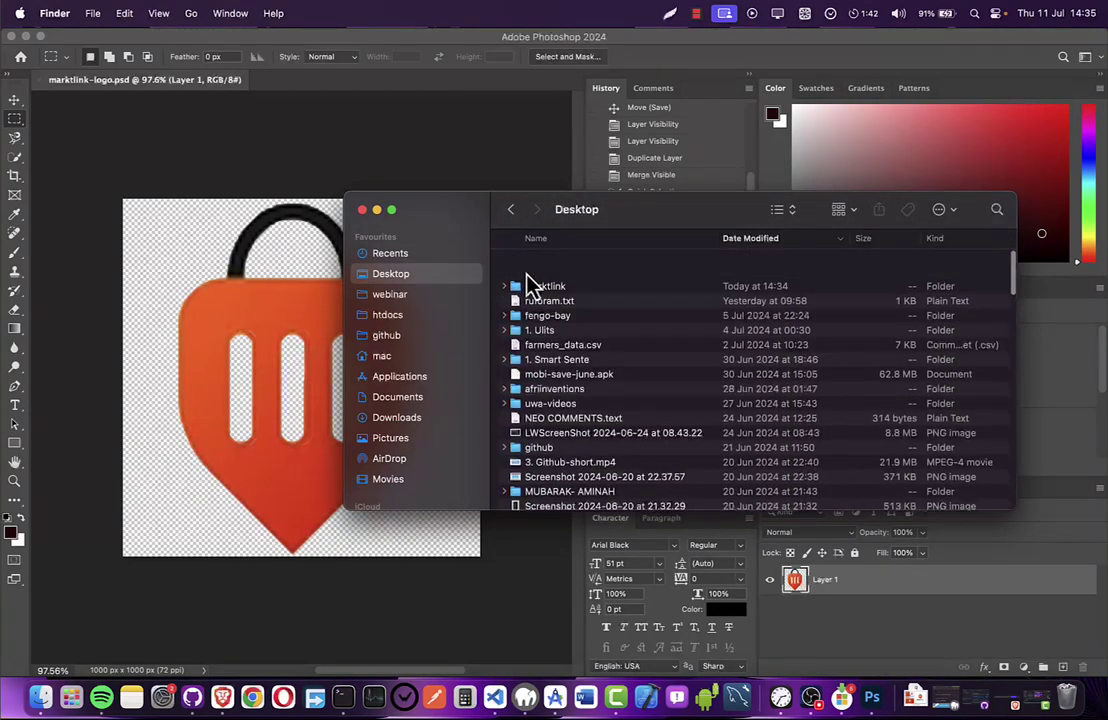
click(558, 264)
double_click(562, 263)
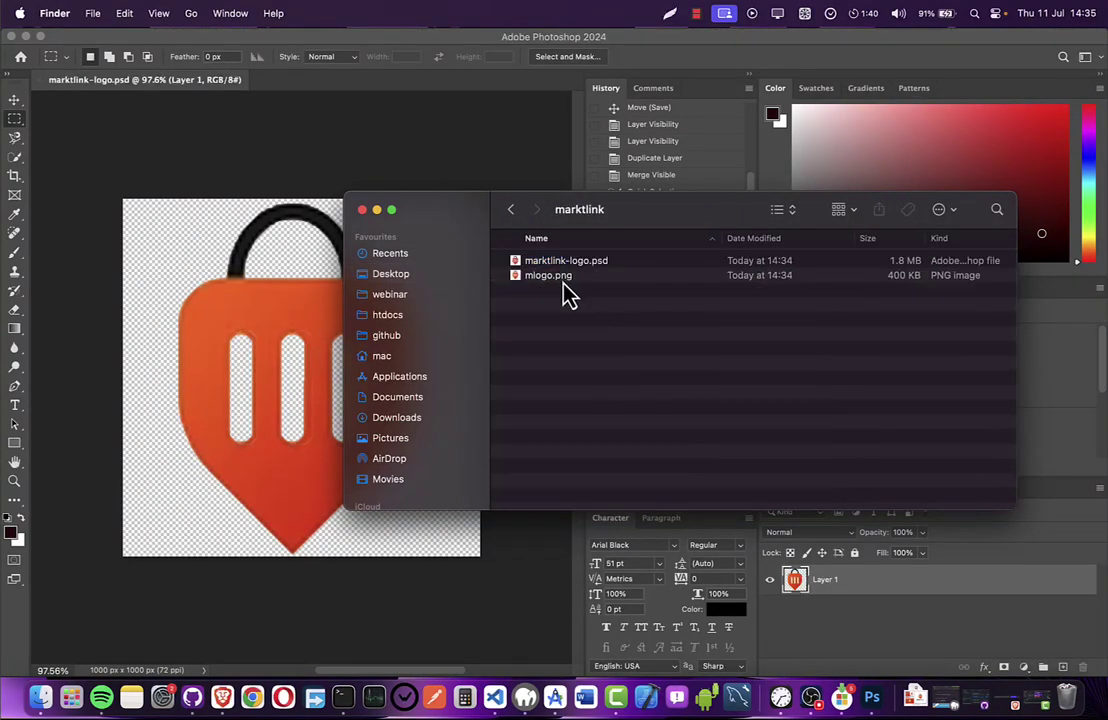
click(585, 279)
key(space)
key(space)
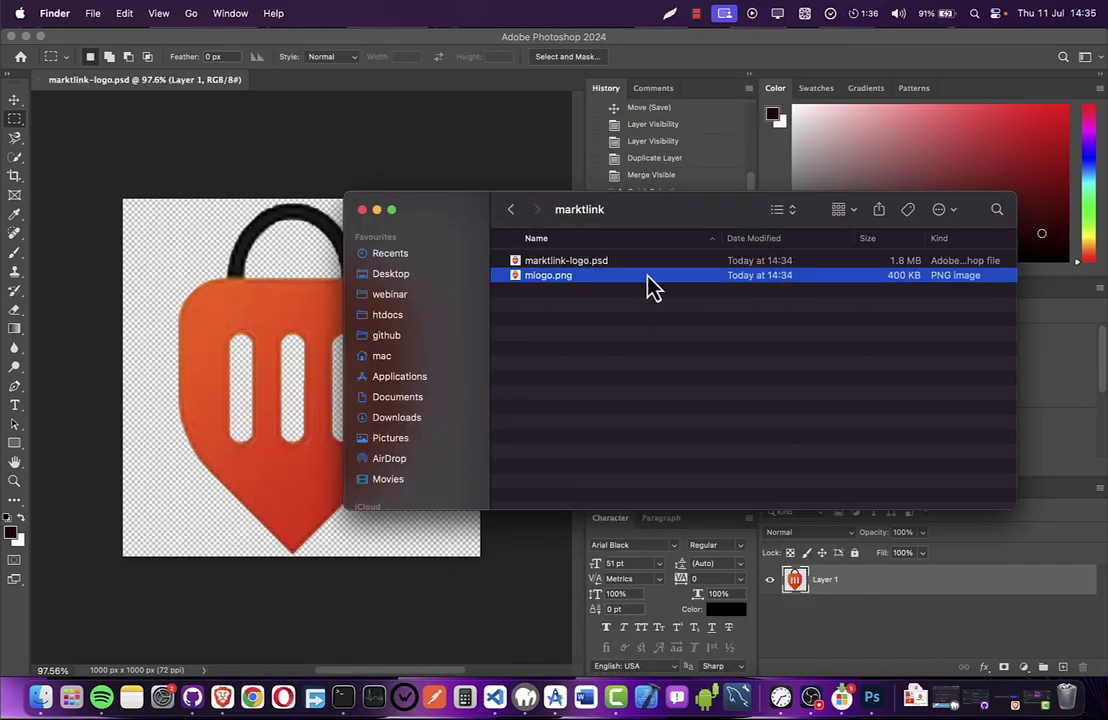
Step: Rename the exported PNG as logo.png and copy the file
key(Return)
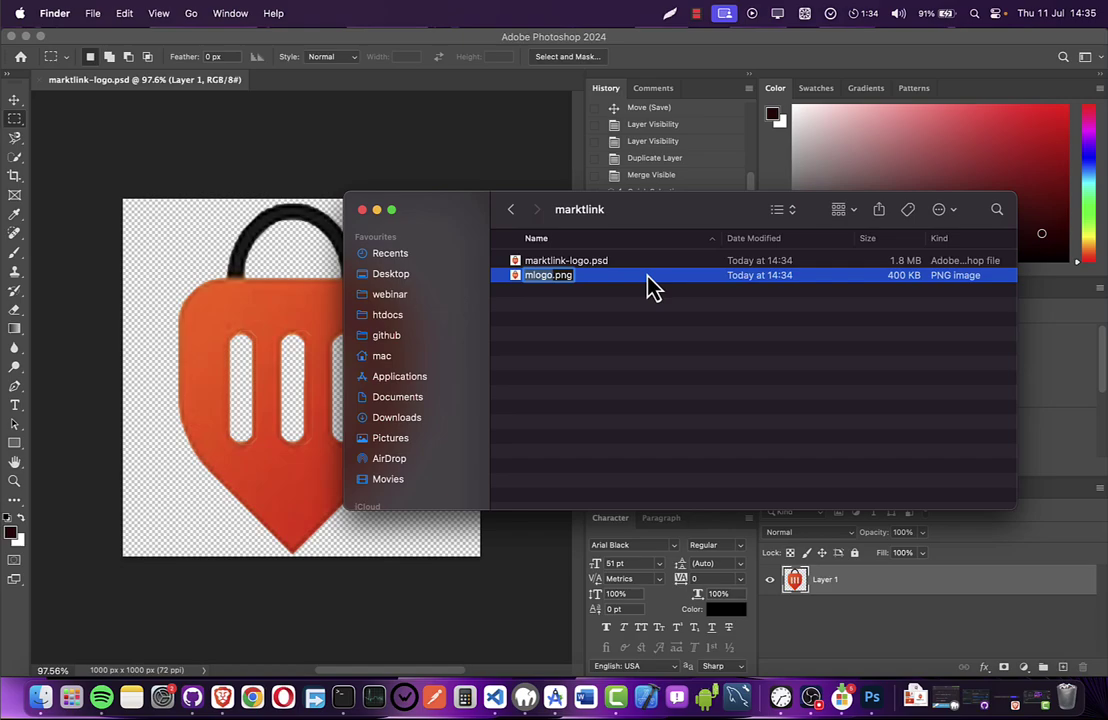
text(logo)
key(Return)
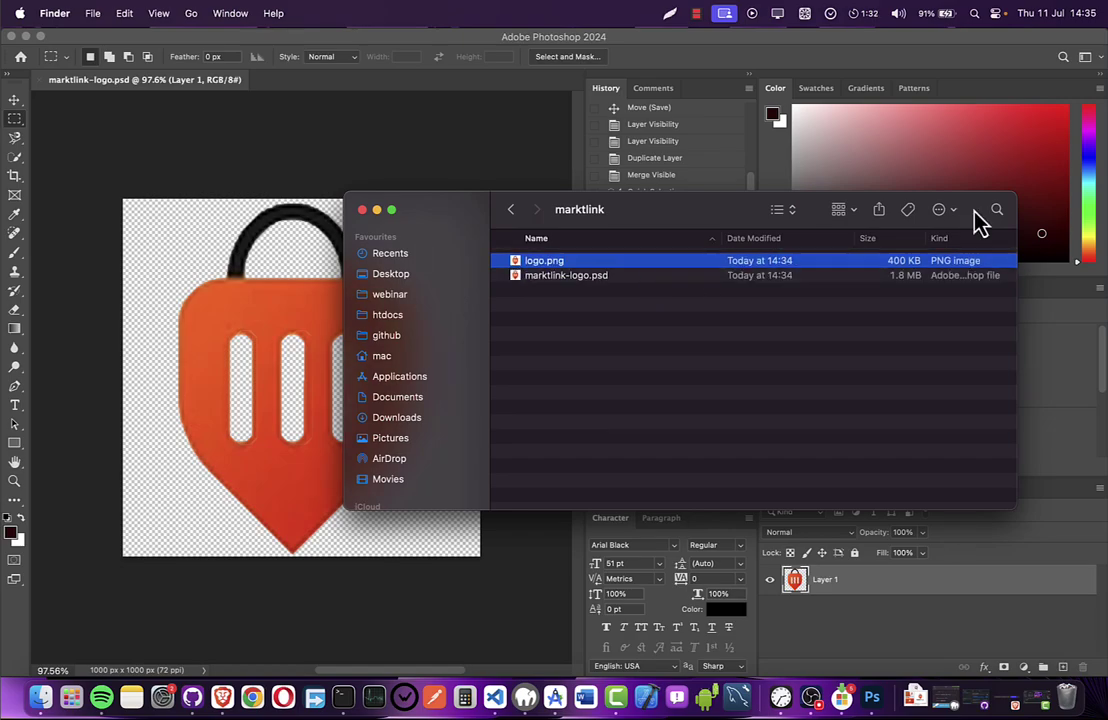
key(Down)
key(Up)
Step: Switch to Android Studio and expand the assets folder in the marketlink_mobo project tree
key(ctrl+Right)
key(ctrl+Right)
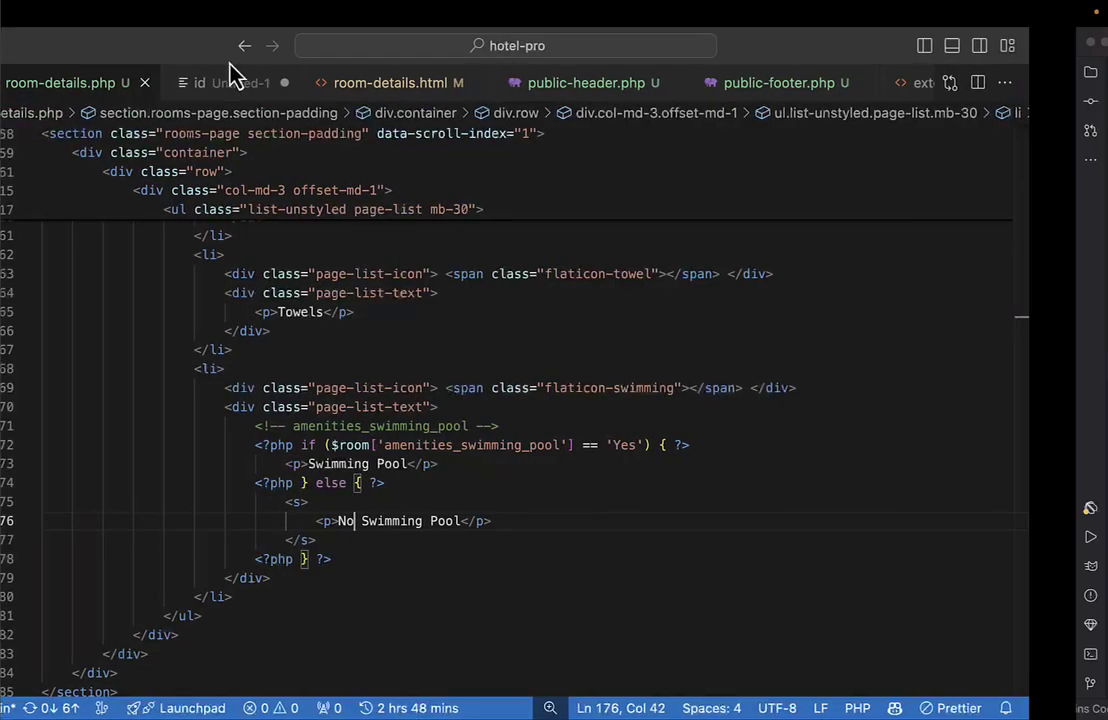
key(ctrl+Right)
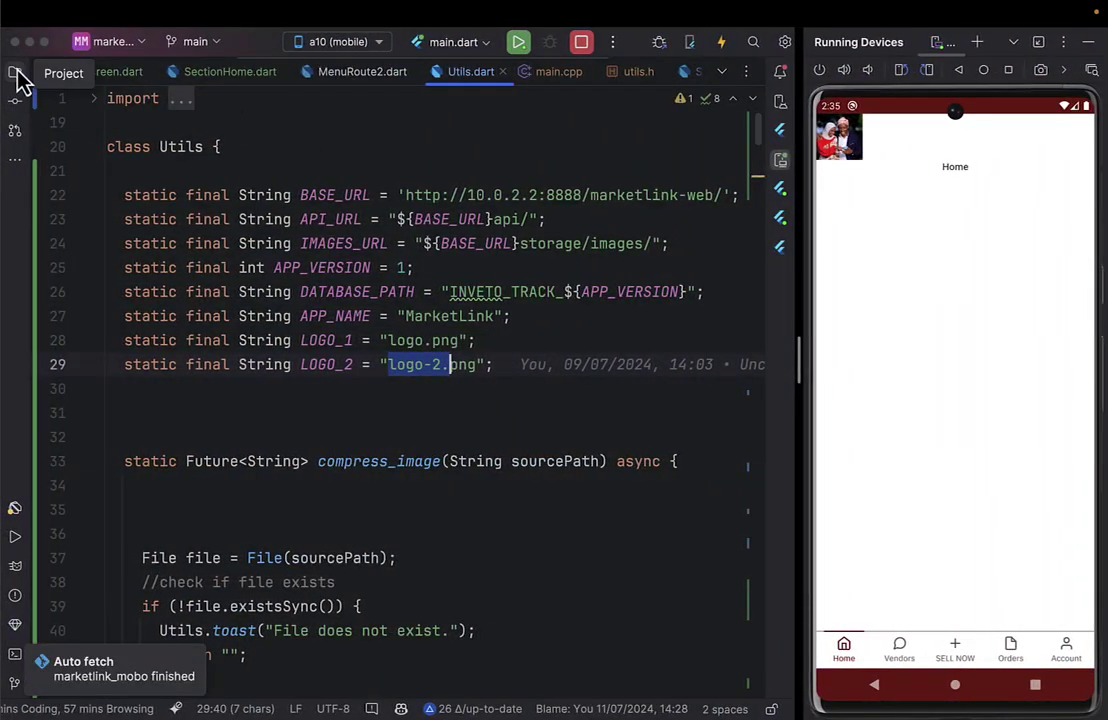
click(16, 74)
scroll(195, 447, down, 5)
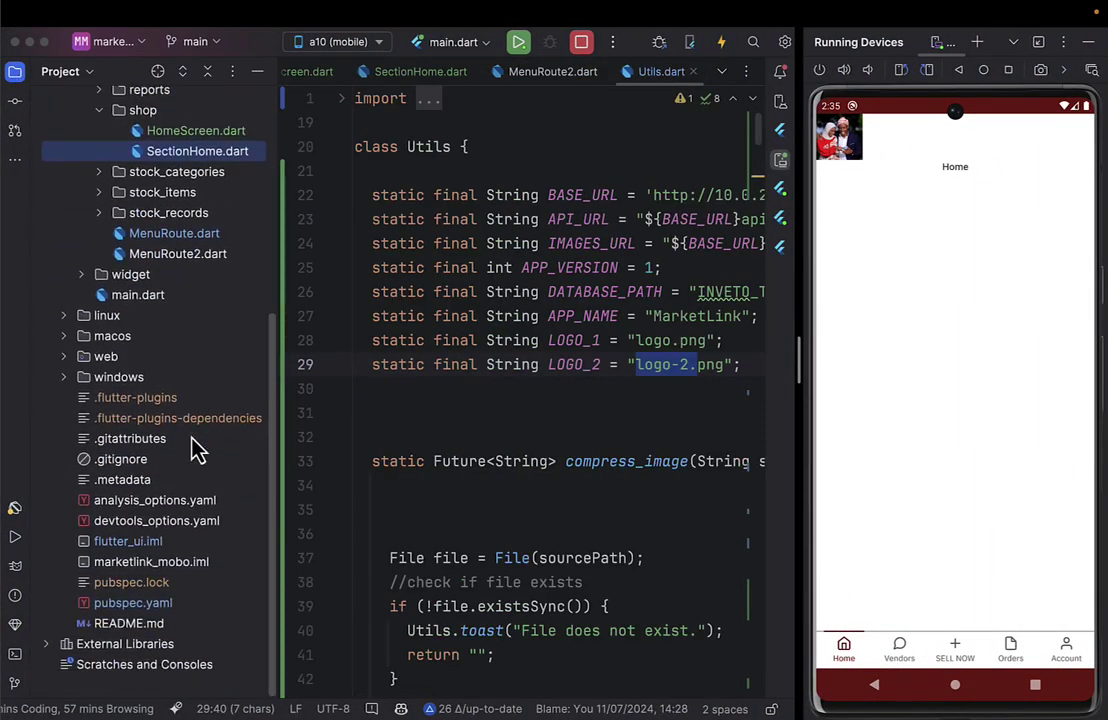
scroll(110, 371, up, 7)
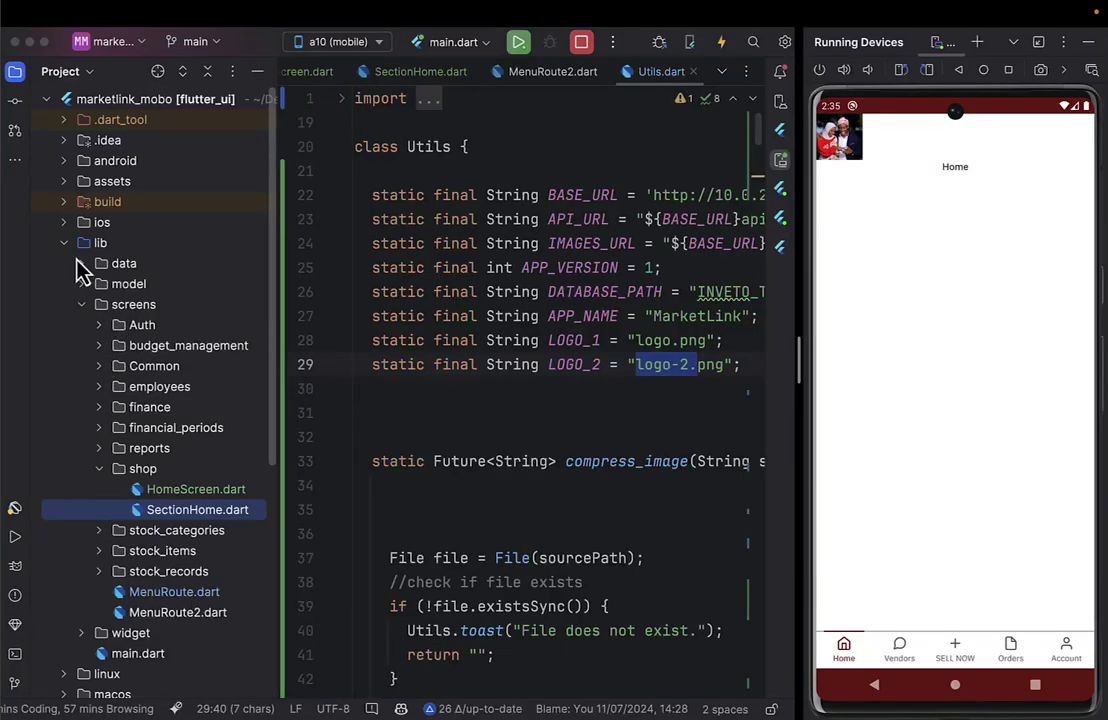
click(64, 181)
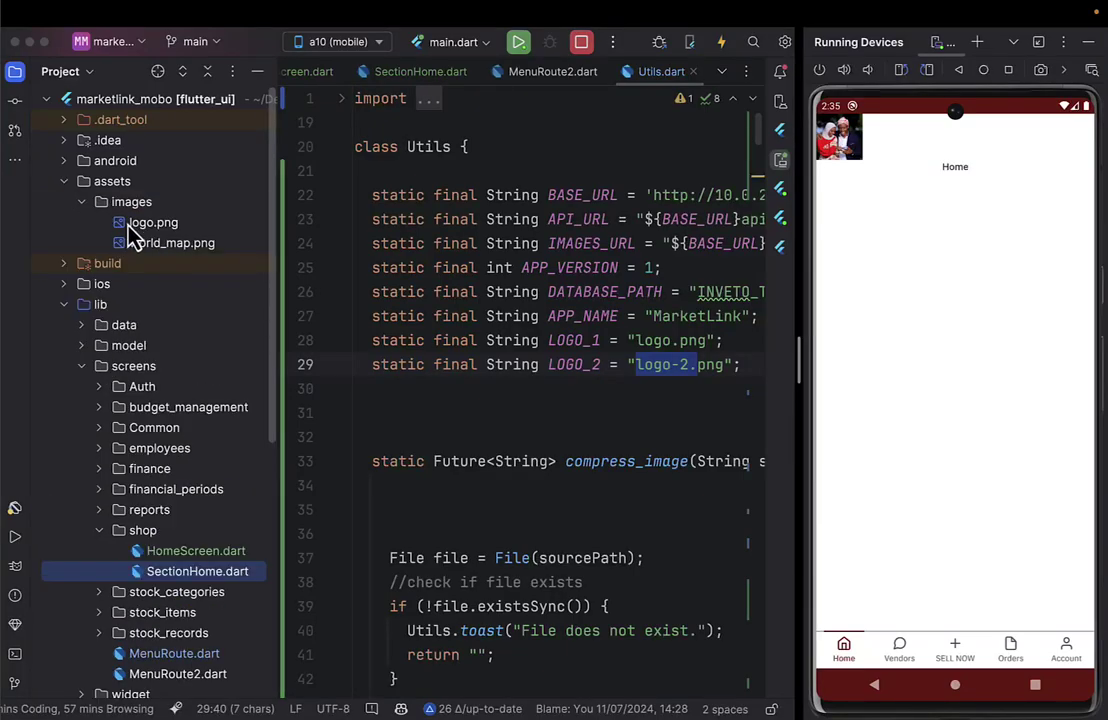
Step: Paste the copied logo.png into the project's assets/images folder, overwriting the existing file
click(135, 222)
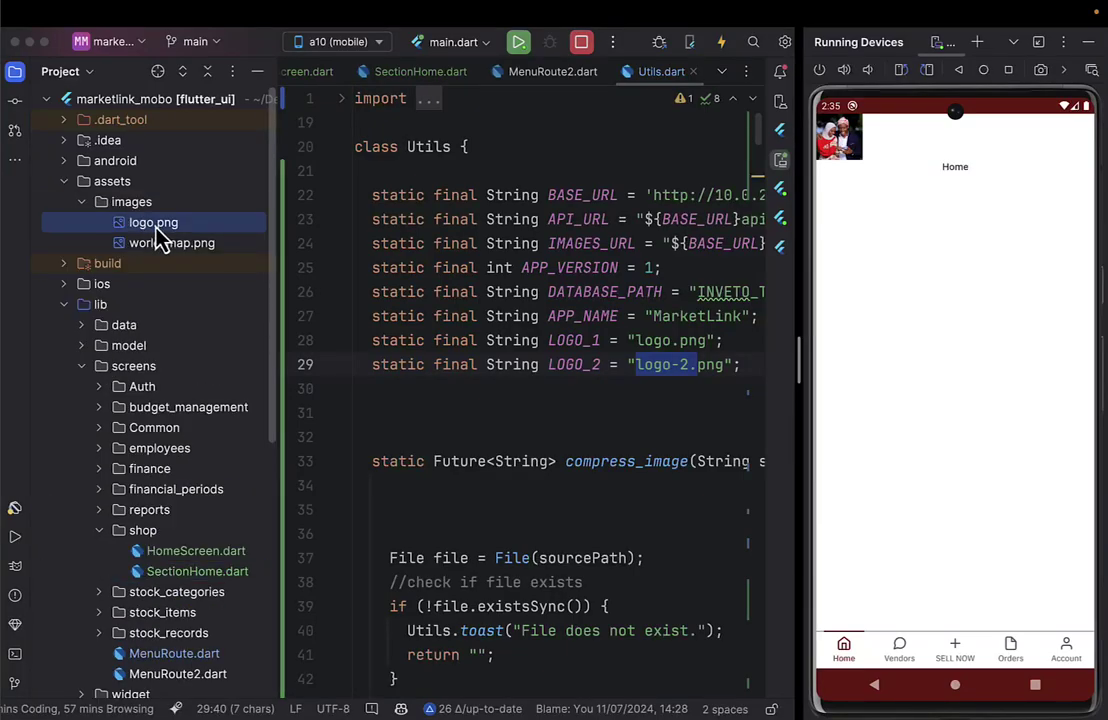
key(super+v)
key(Return)
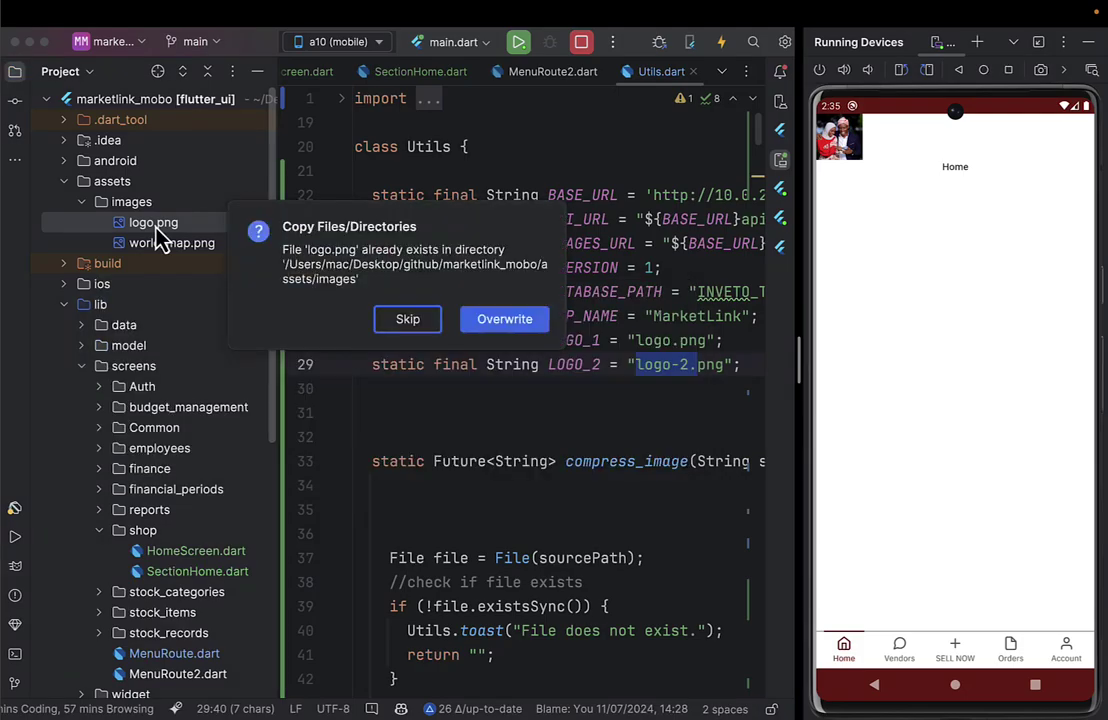
click(504, 320)
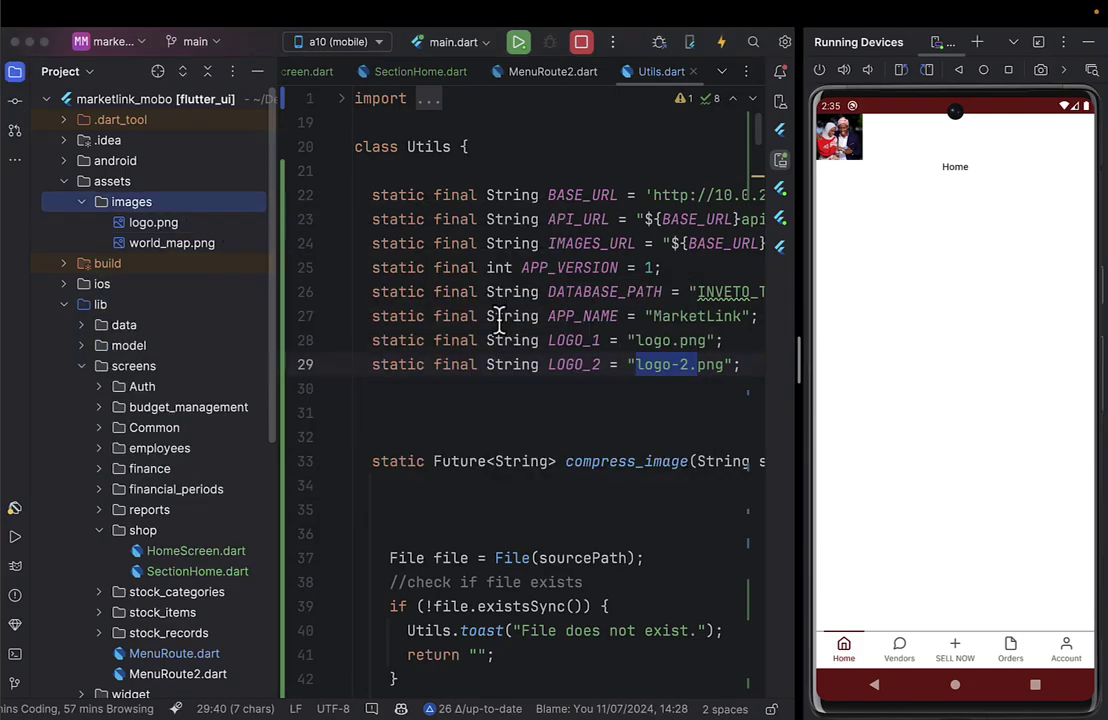
Step: Paste another copy of the logo into the assets/images folder under the name logo-1.png
click(436, 292)
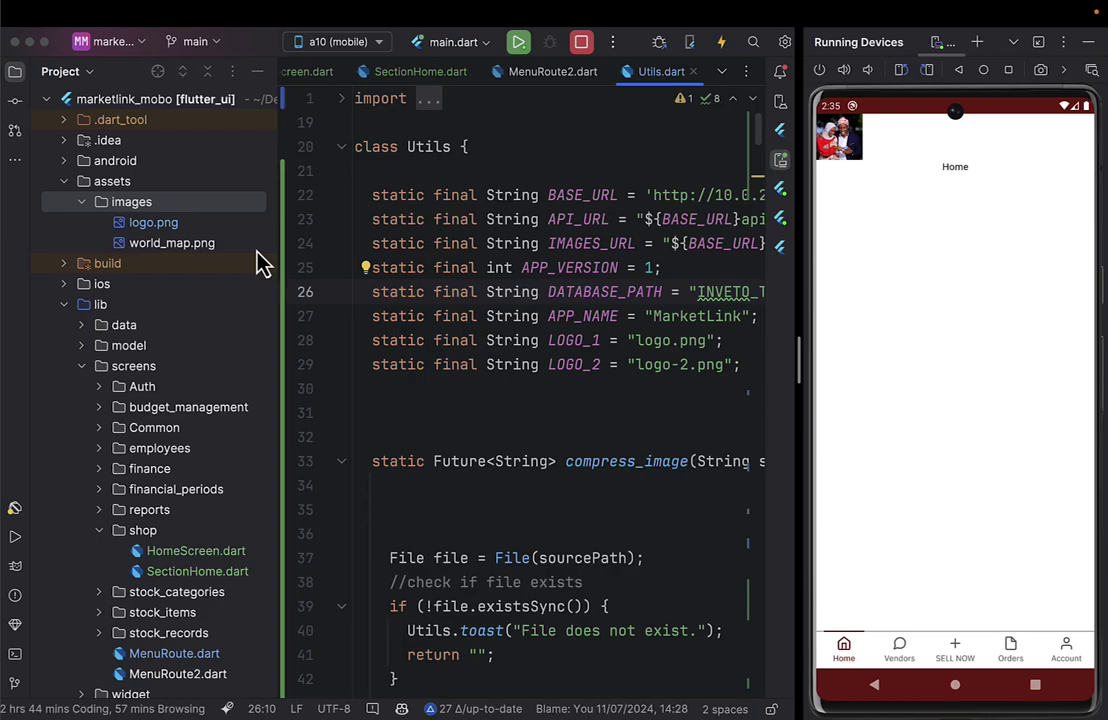
click(158, 245)
key(super+v)
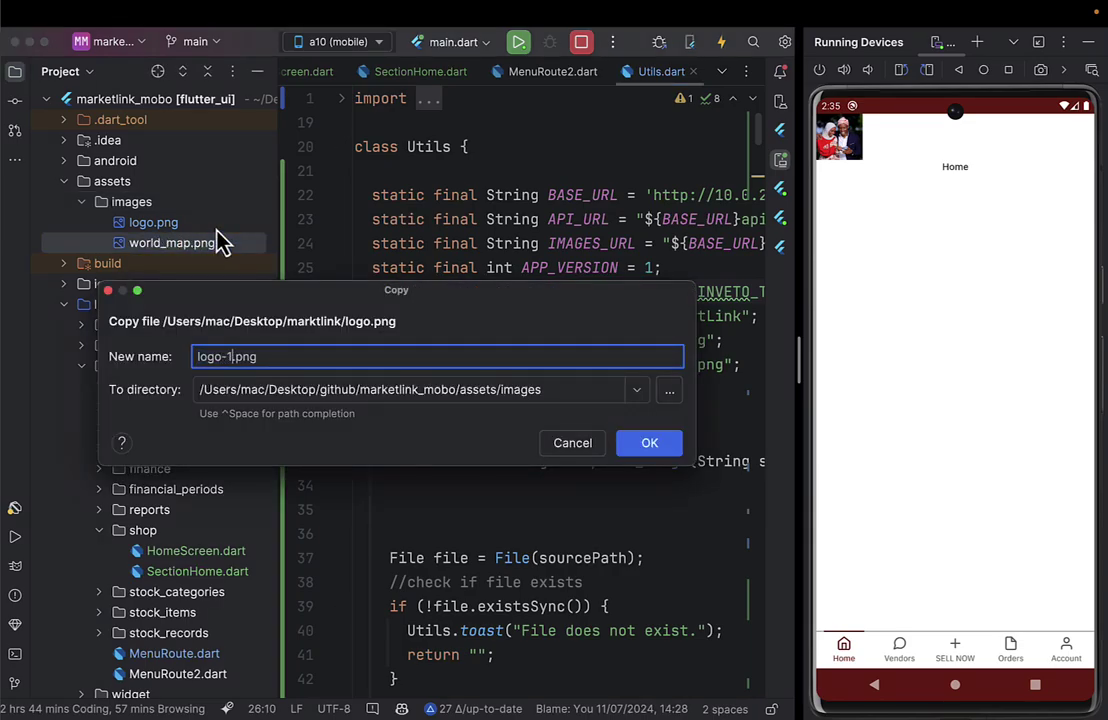
key(Return)
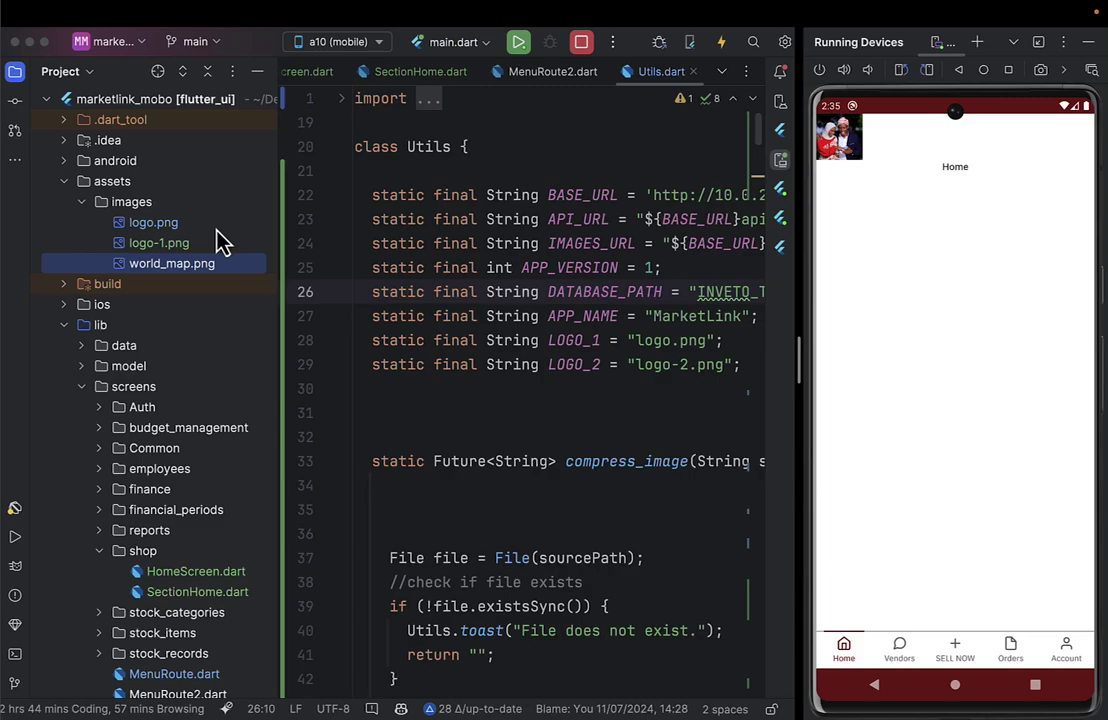
Step: Expand the android folder in the project tree down to app/src/main/res/drawable
click(138, 226)
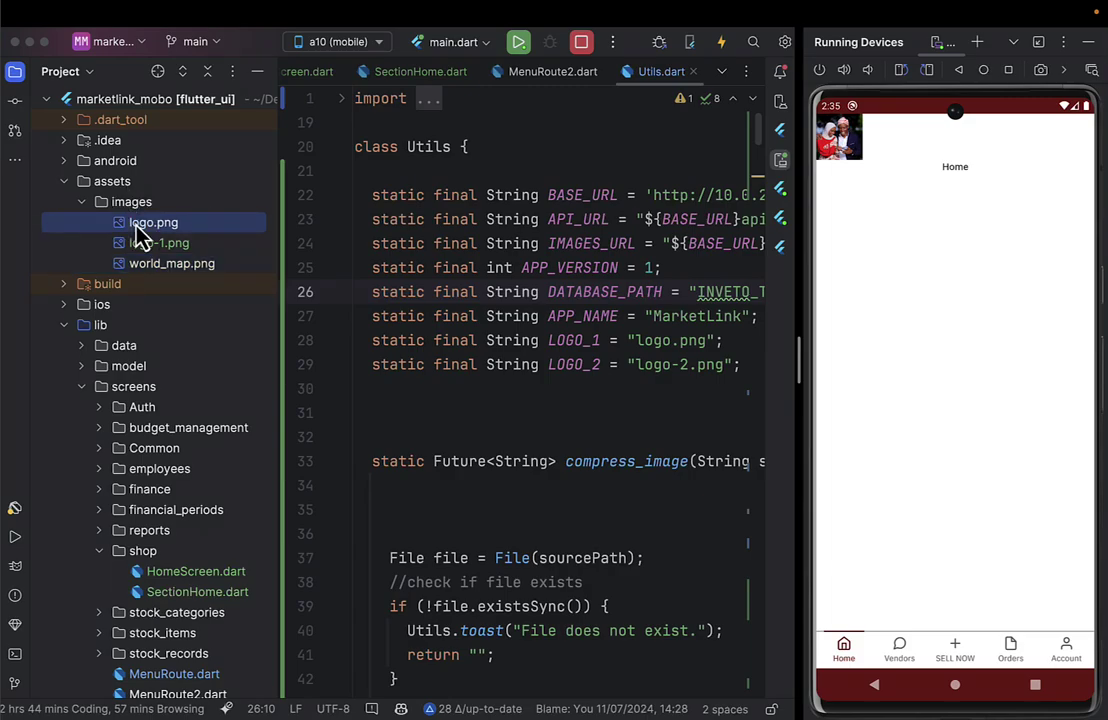
scroll(140, 232, right, 1)
click(60, 160)
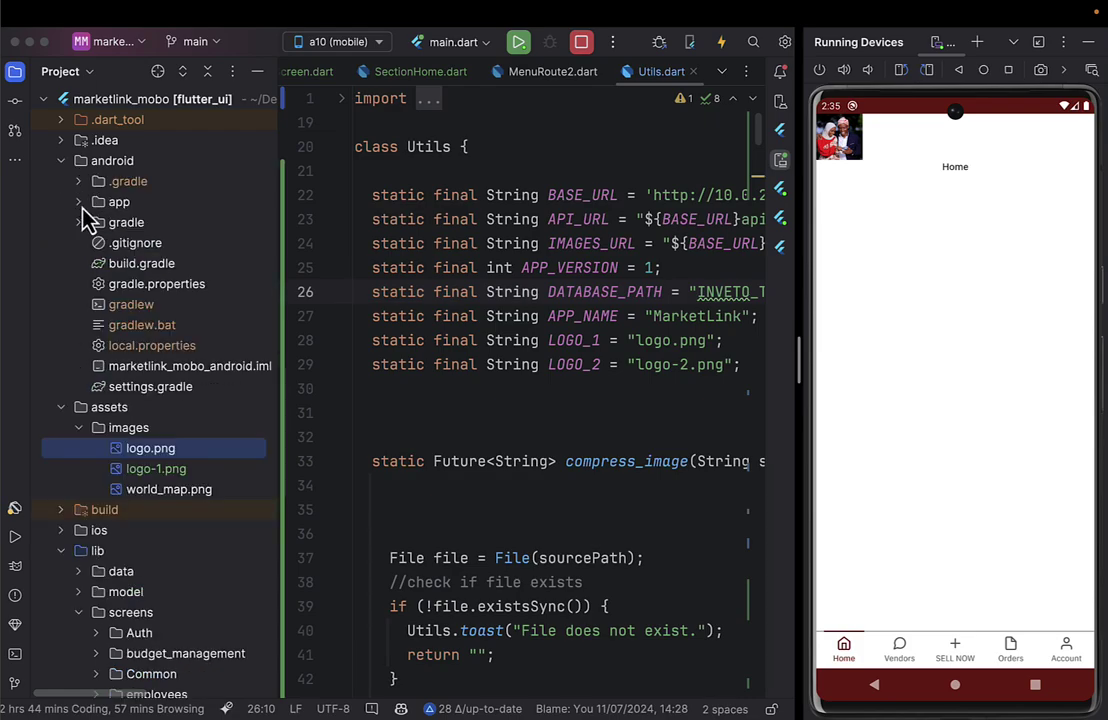
click(78, 202)
click(104, 228)
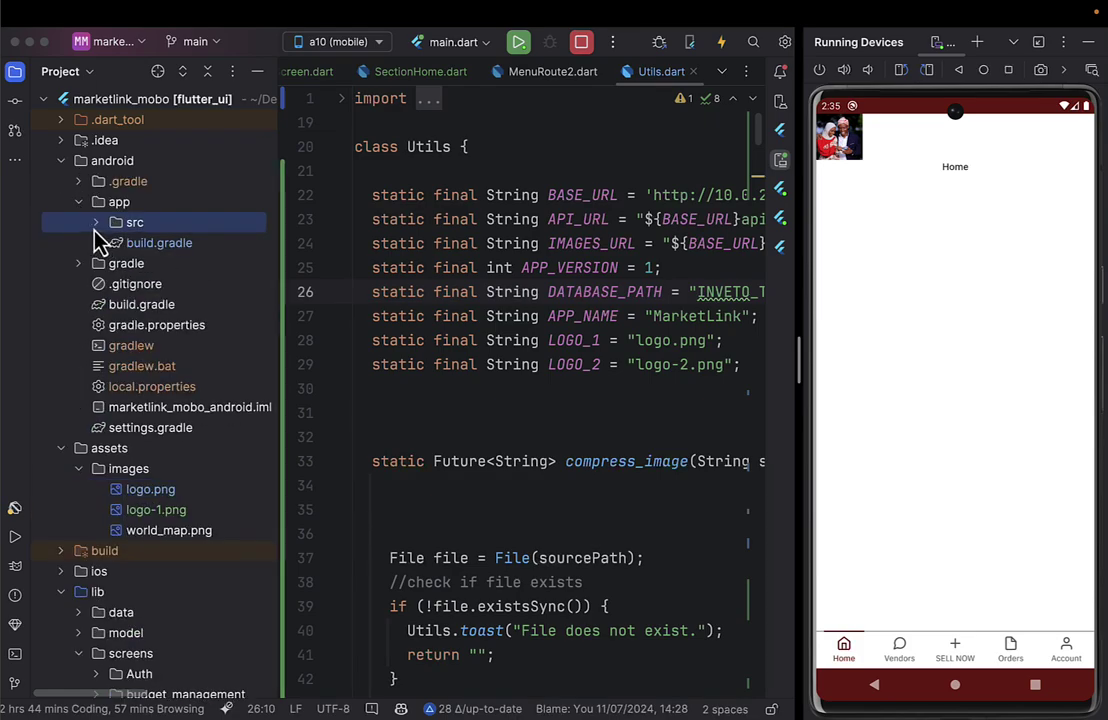
click(96, 222)
click(115, 265)
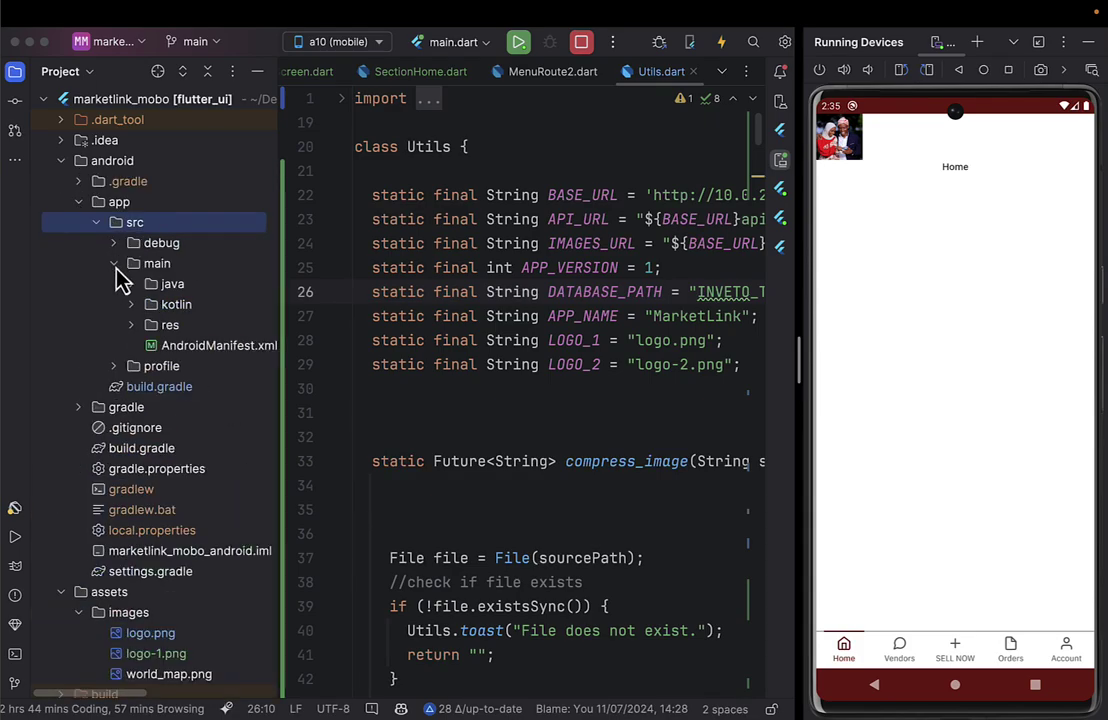
click(132, 326)
click(149, 346)
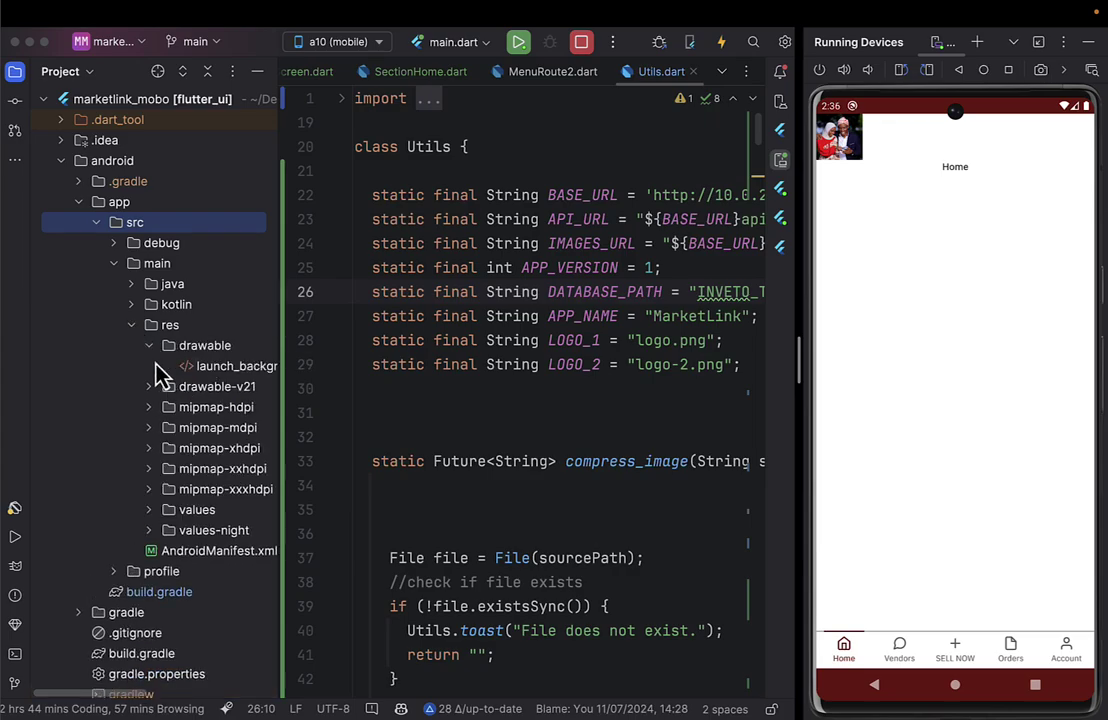
Step: Examine the contents of the res folder, including its drawable, mipmap and values subfolders, for the app's launcher resources
scroll(148, 356, right, 2)
scroll(148, 356, down, 1)
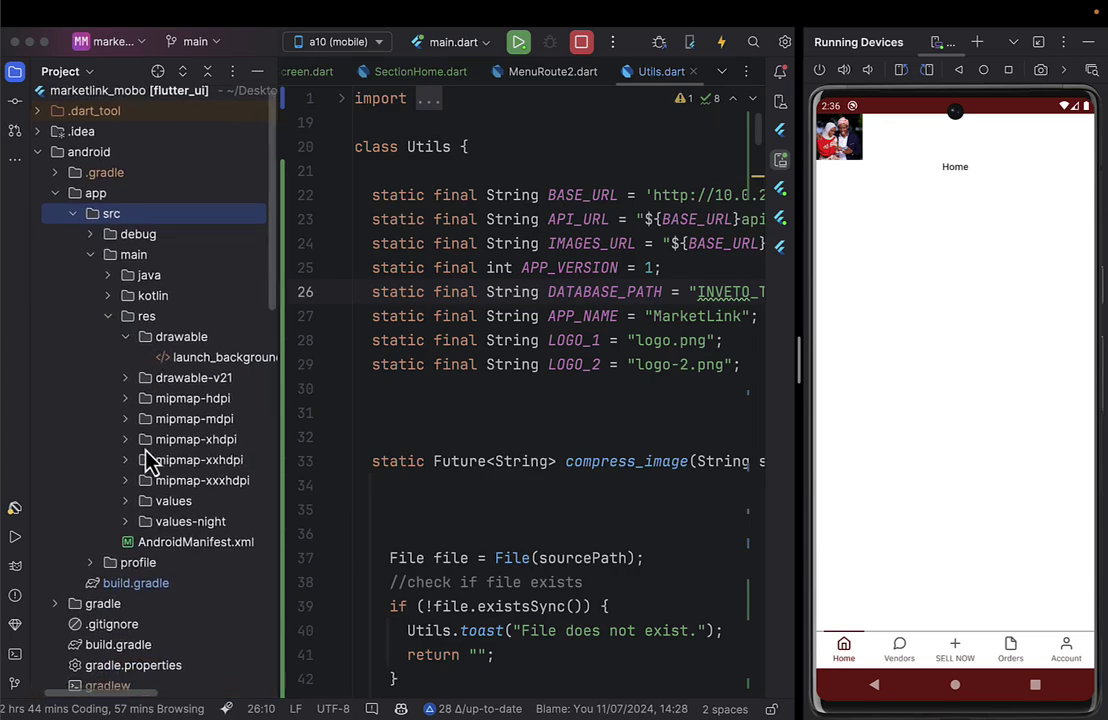
click(126, 502)
scroll(133, 512, down, 1)
scroll(133, 512, up, 2)
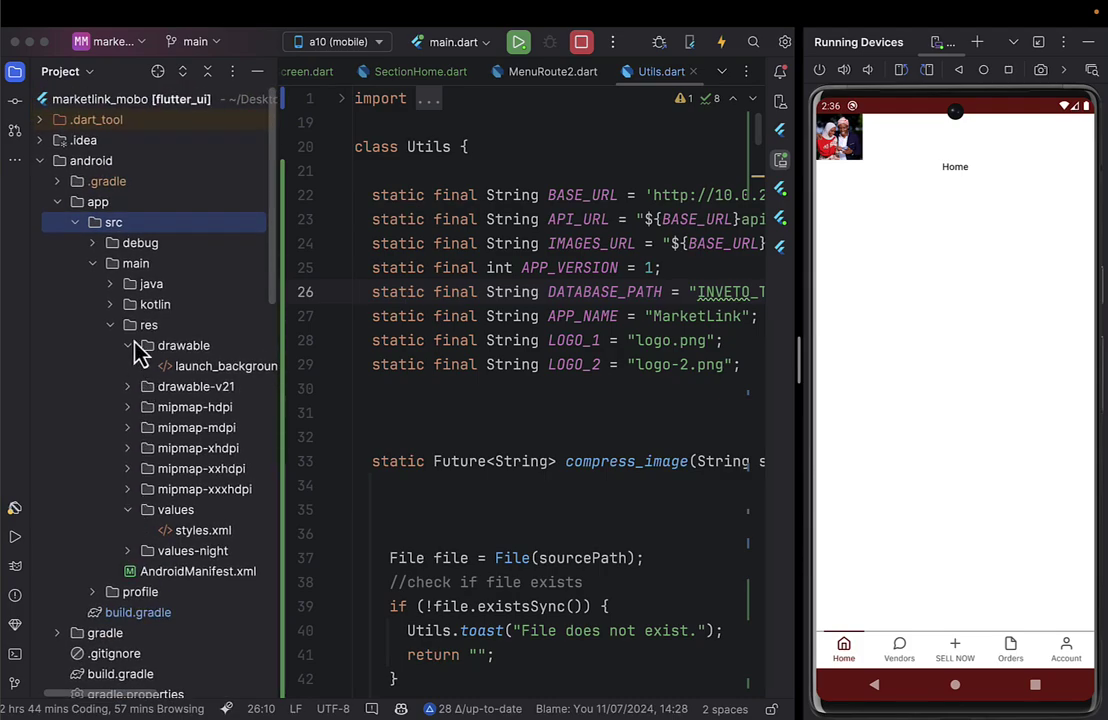
scroll(157, 368, right, 1)
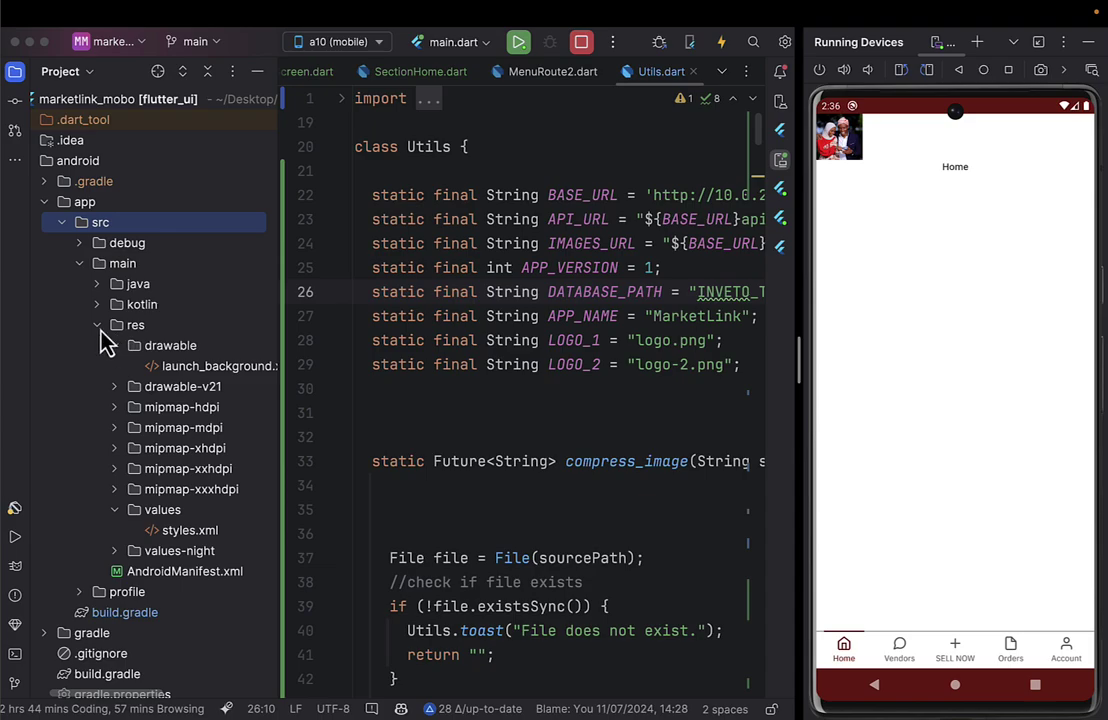
click(98, 326)
click(98, 326)
click(116, 346)
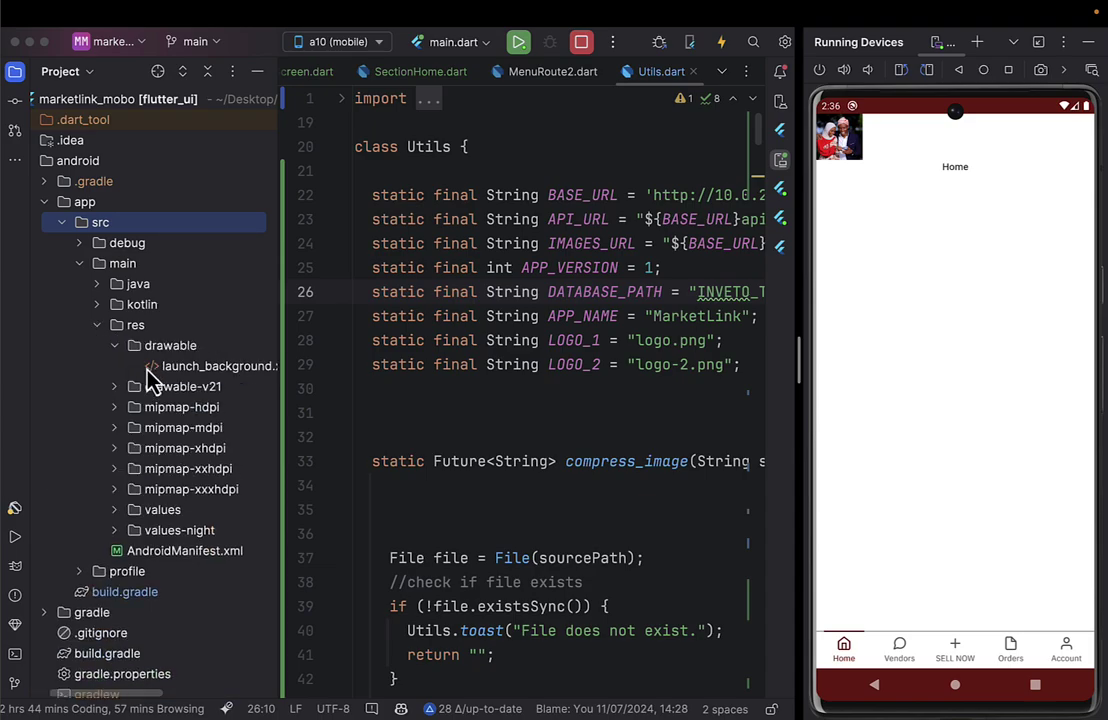
scroll(150, 375, down, 3)
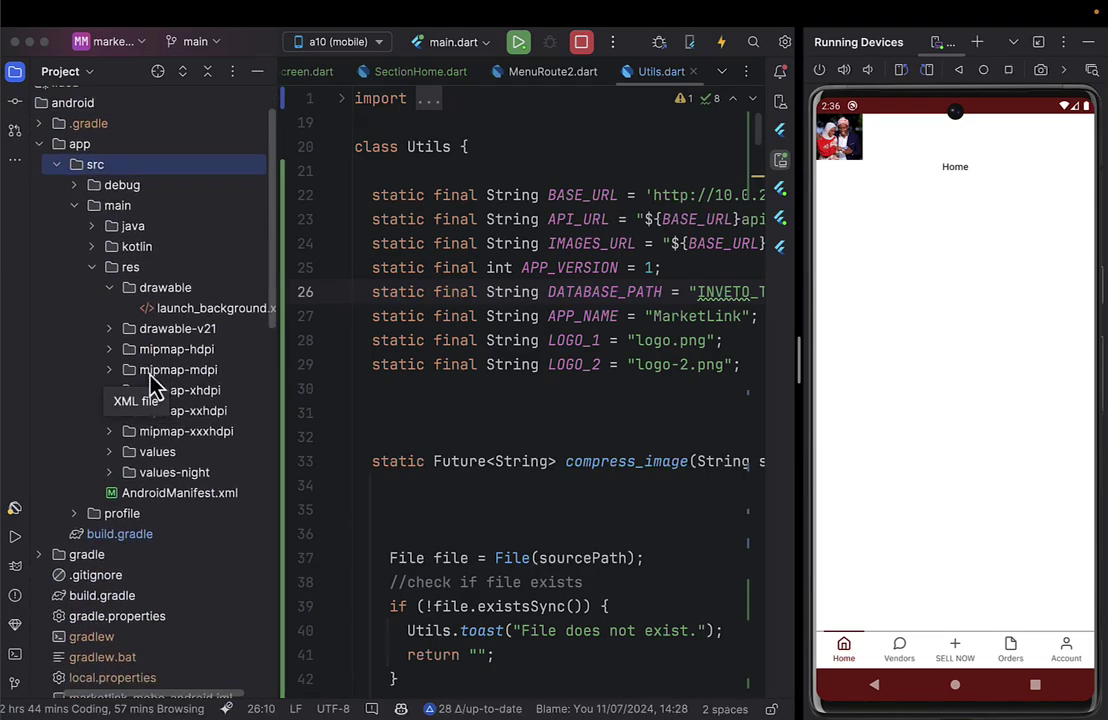
scroll(147, 430, up, 2)
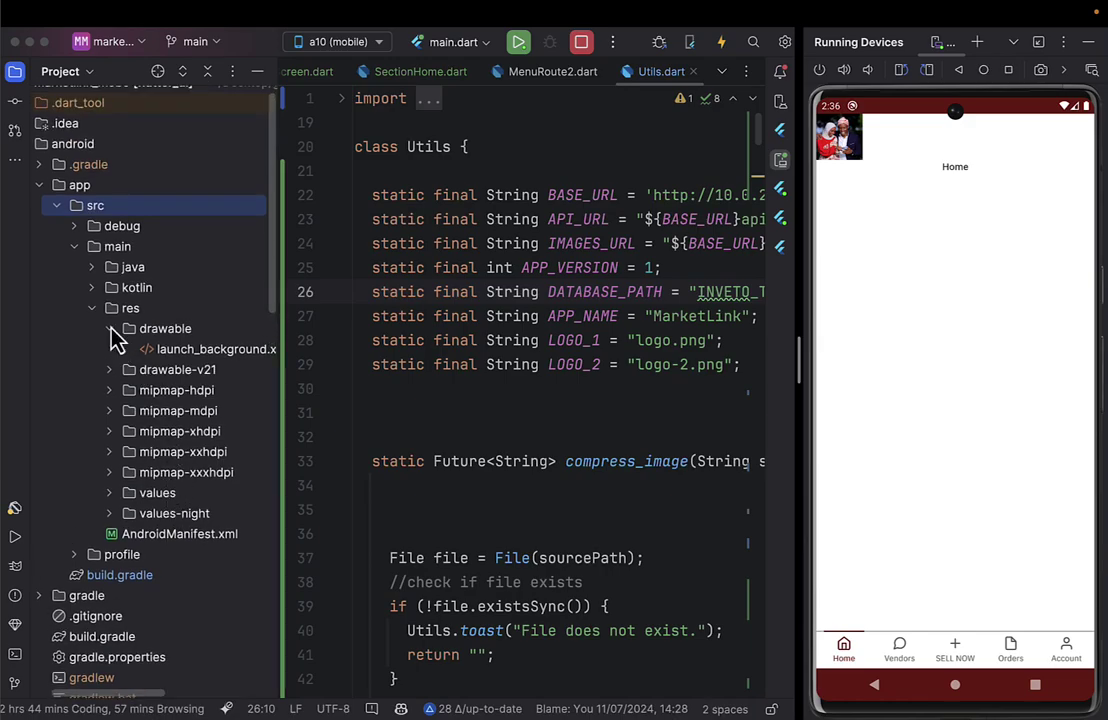
click(90, 269)
click(90, 269)
click(75, 247)
click(75, 247)
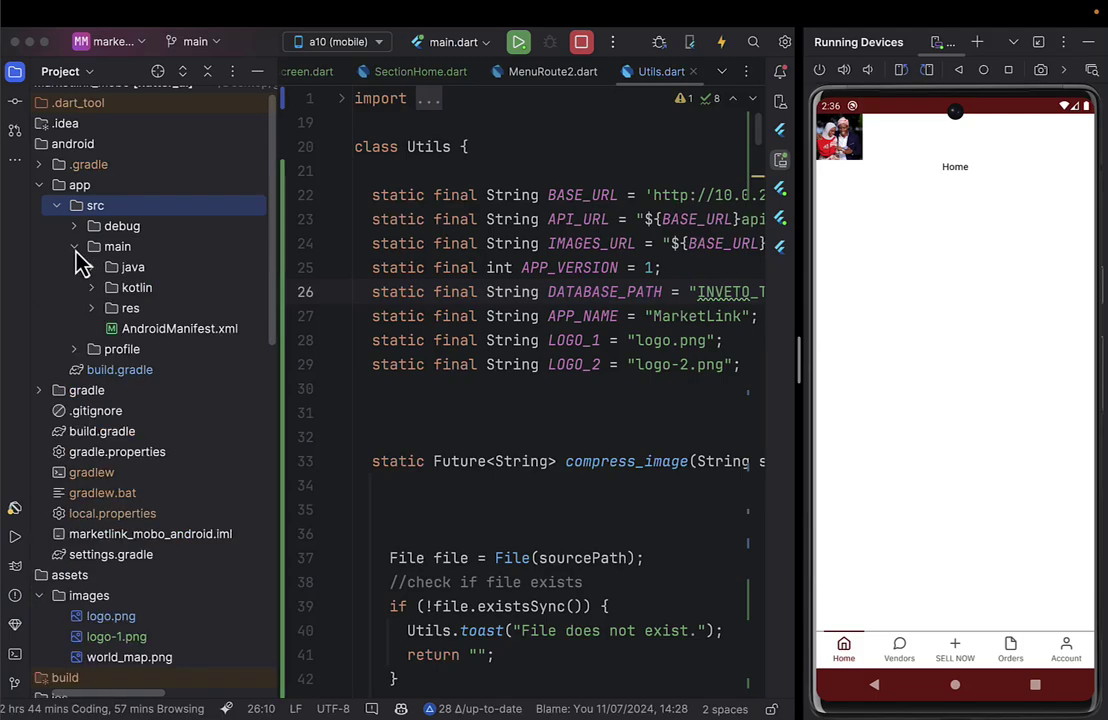
click(93, 308)
click(110, 329)
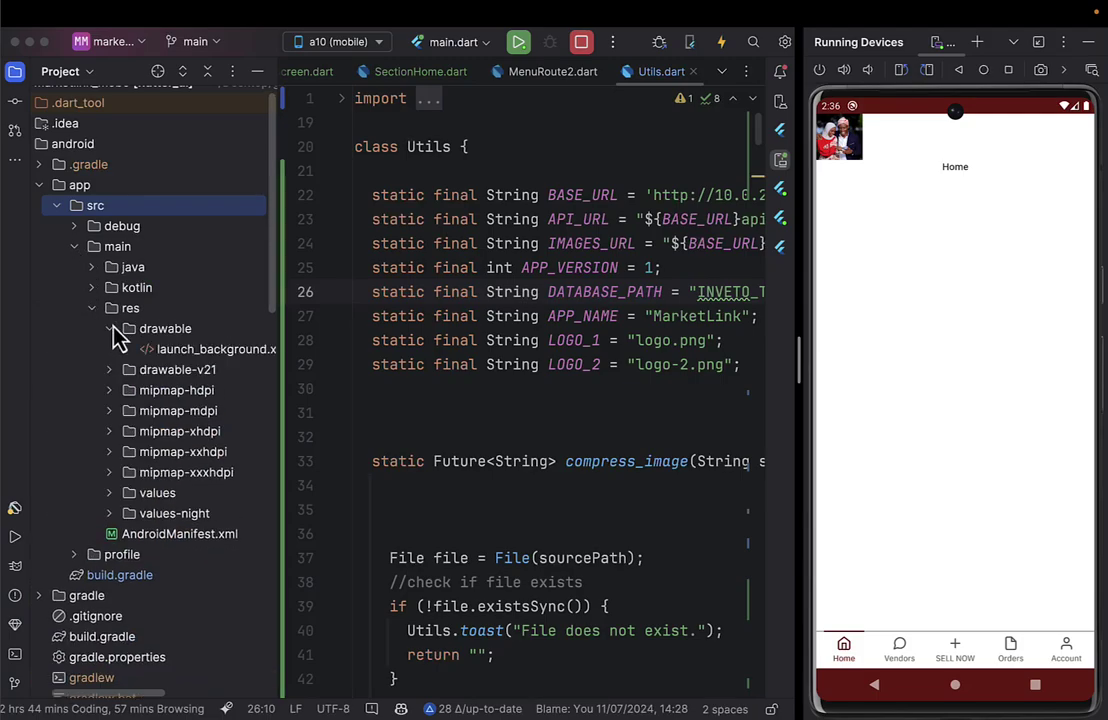
Step: Open AndroidManifest.xml from the app's src/main folder
scroll(150, 420, down, 3)
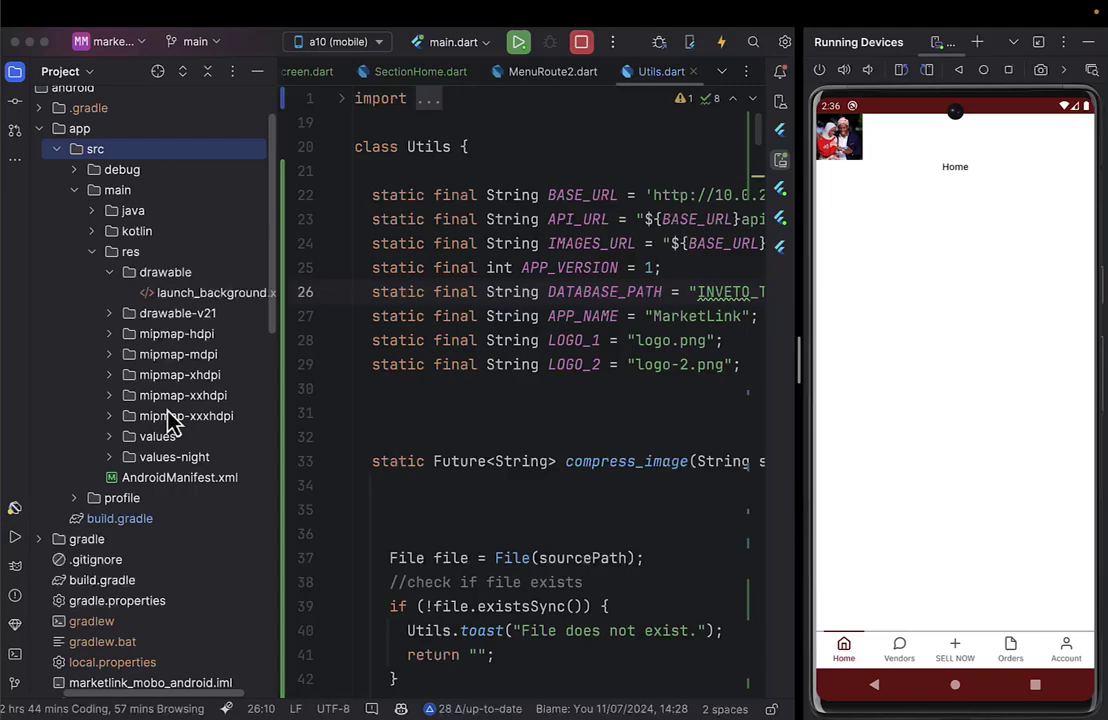
double_click(172, 458)
scroll(396, 428, right, 2)
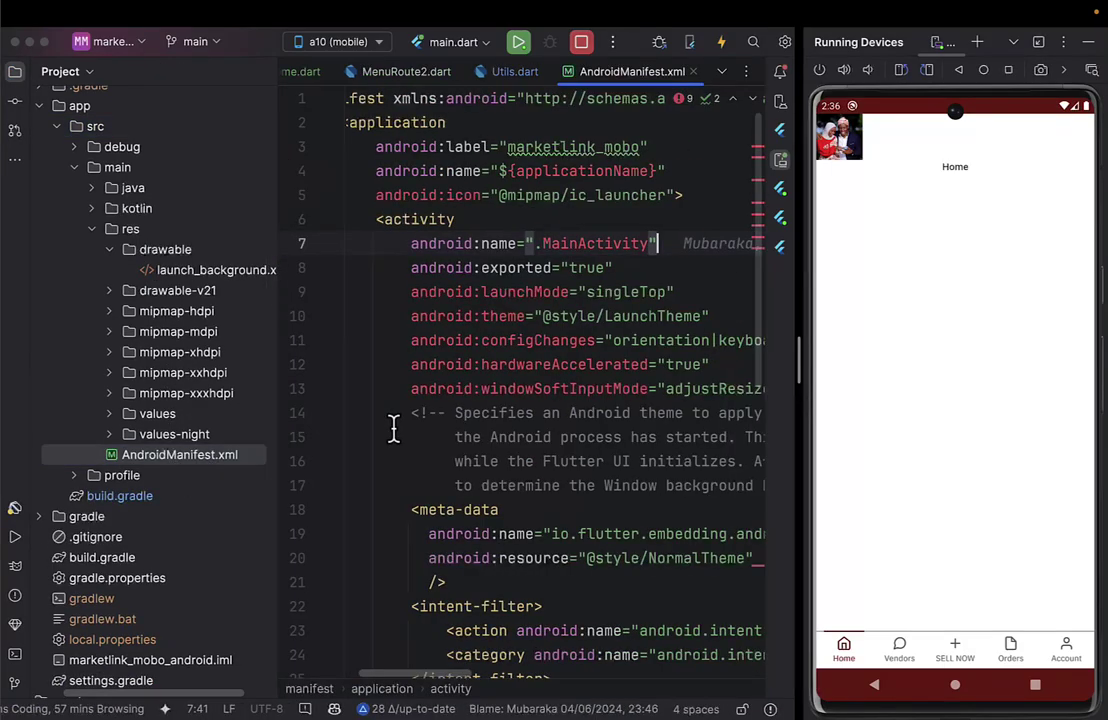
Step: Search the manifest for "logo" and for "icon", and place the cursor in the android:icon value
key(super+f)
text(logo)
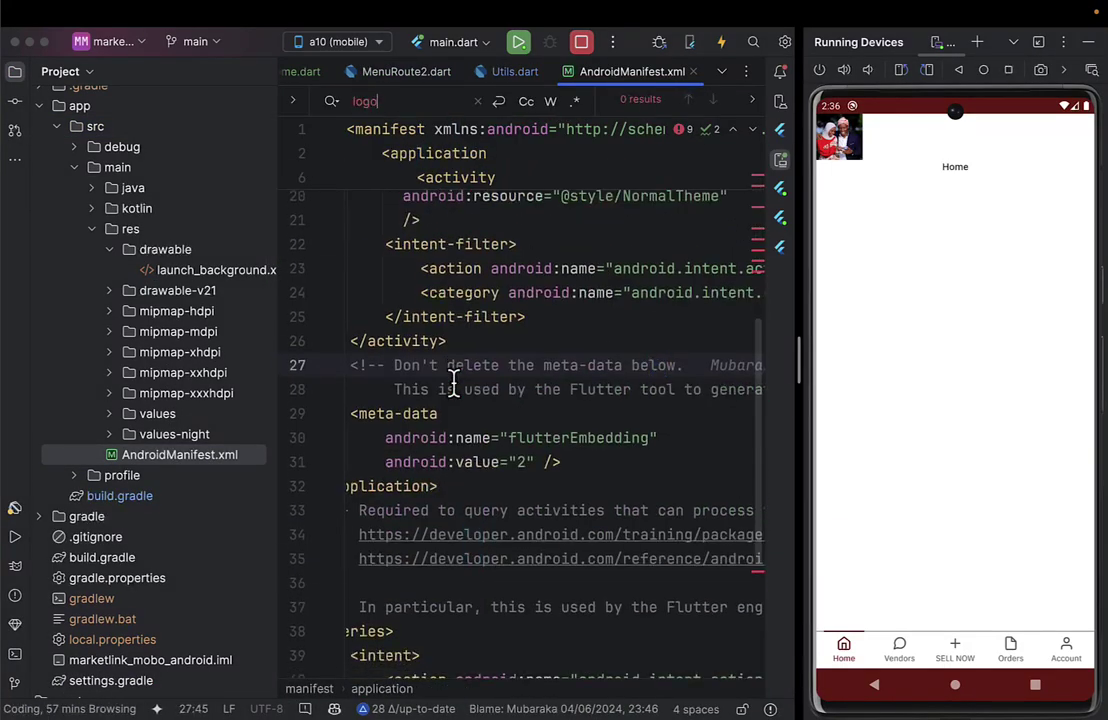
key(BackSpace)
key(BackSpace)
key(BackSpace)
key(BackSpace)
text(icon)
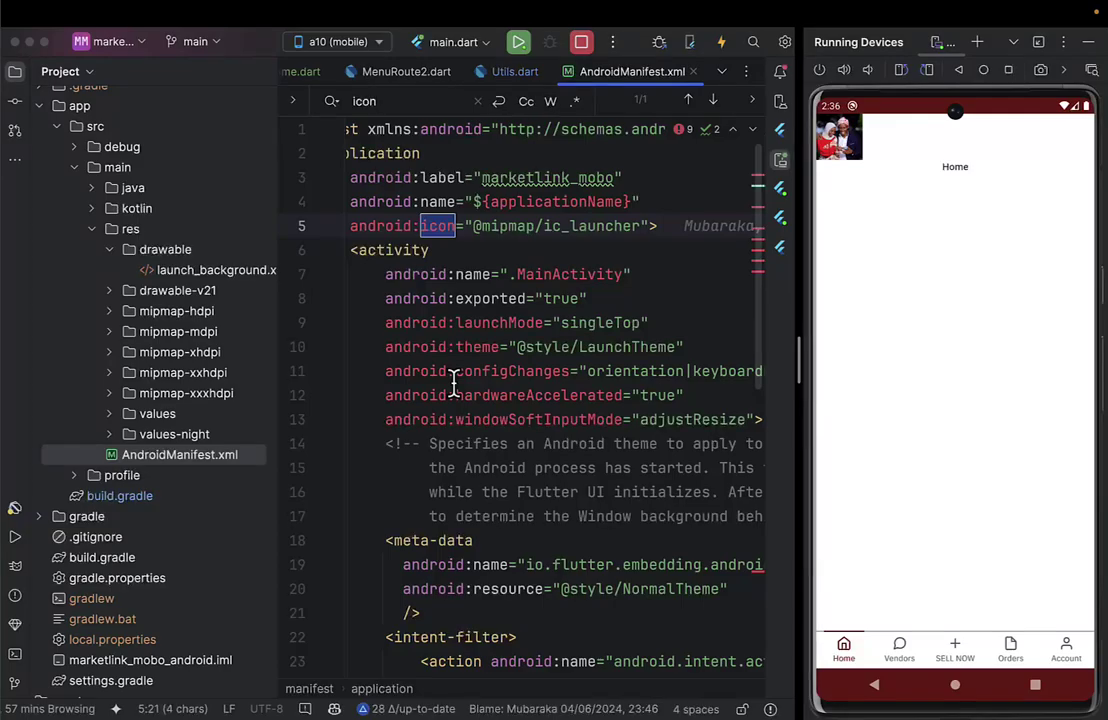
key(Escape)
key(Right)
key(Right)
key(Right)
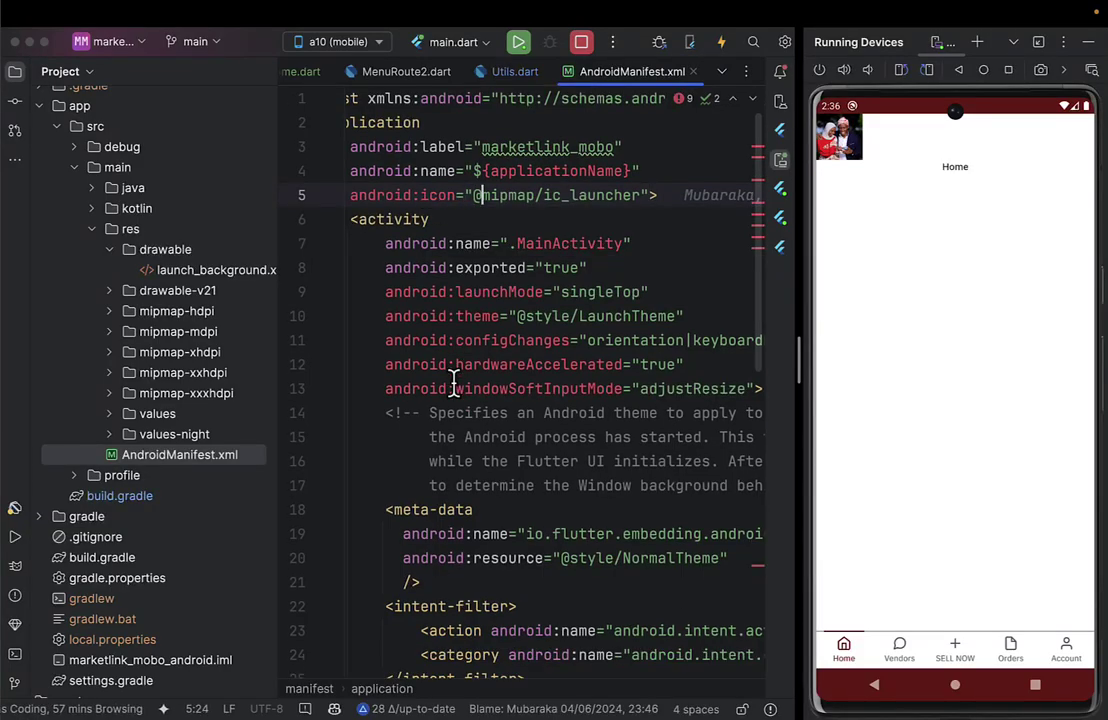
Step: Return to Utils.dart and hide the project tree to widen the code editor
key(ctrl+Tab)
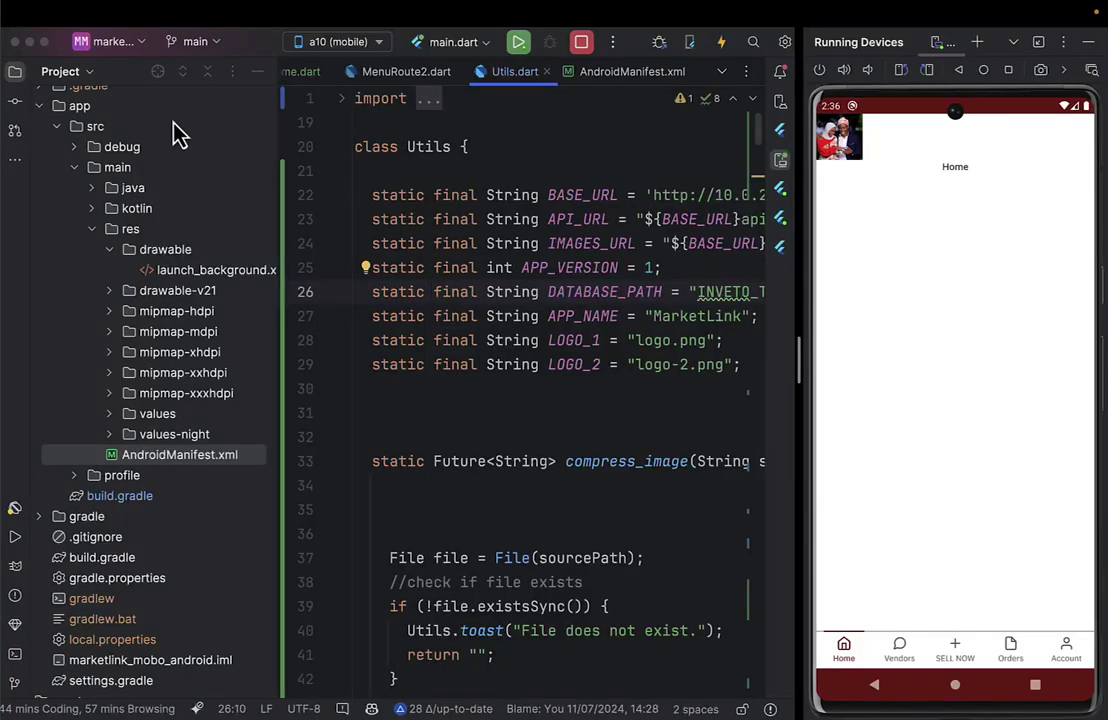
click(15, 72)
click(365, 340)
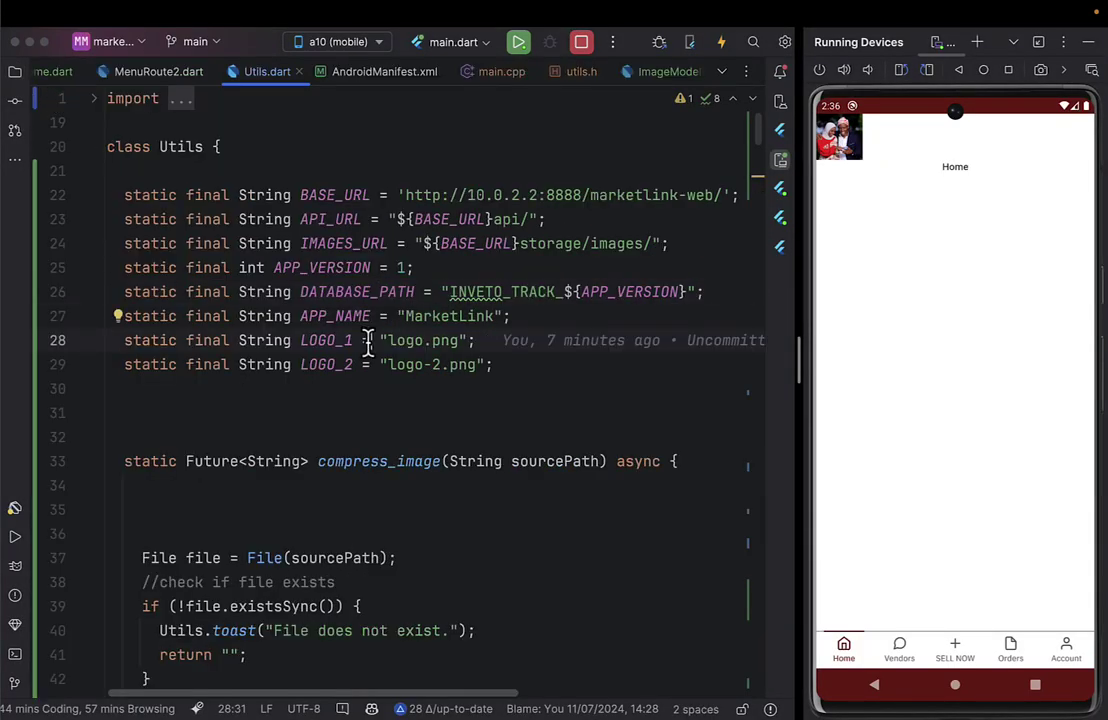
key(ctrl+Tab)
key(ctrl+shift+Tab)
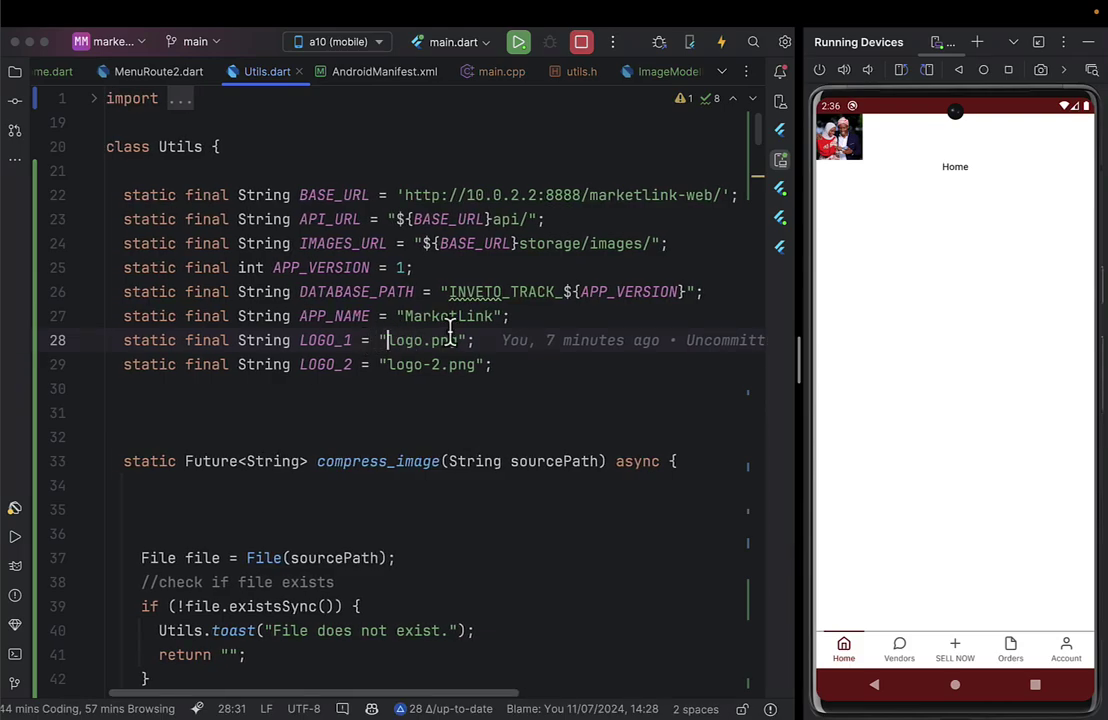
Step: Replace the LOGO_2 constant's file name with "logo.png" copied from LOGO_1
drag(391, 340, 458, 340)
key(super+c)
click(452, 340)
key(Down)
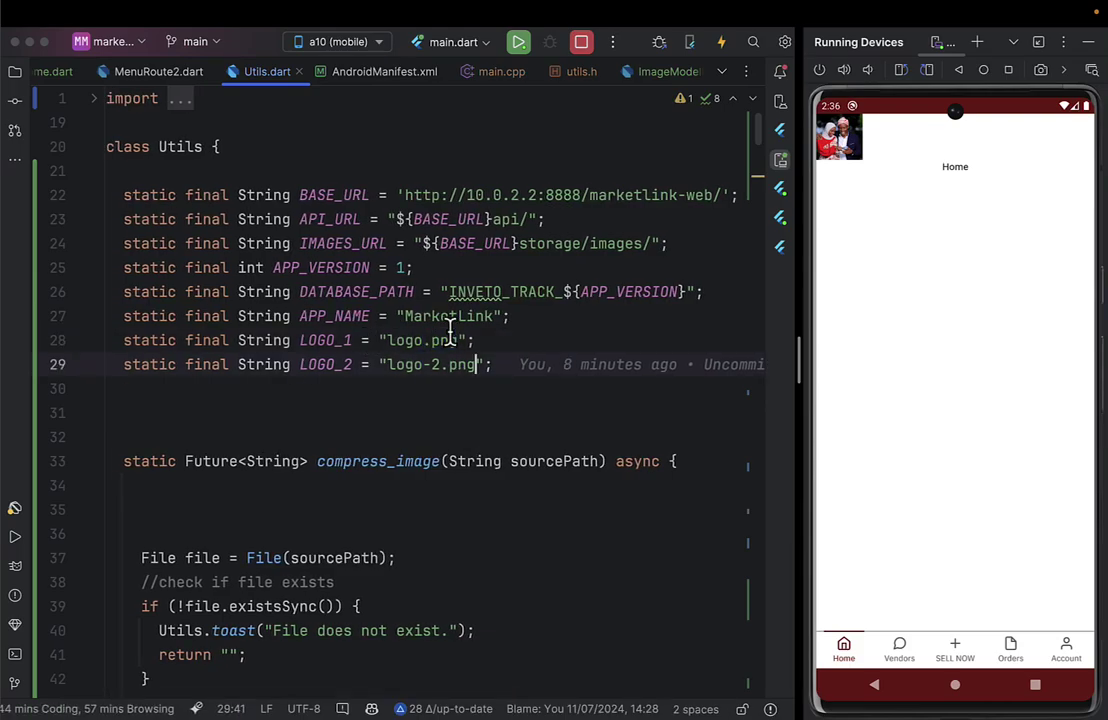
key(shift+alt+Left)
key(shift+alt+Left)
key(shift+alt+Left)
key(shift+alt+Left)
key(super+v)
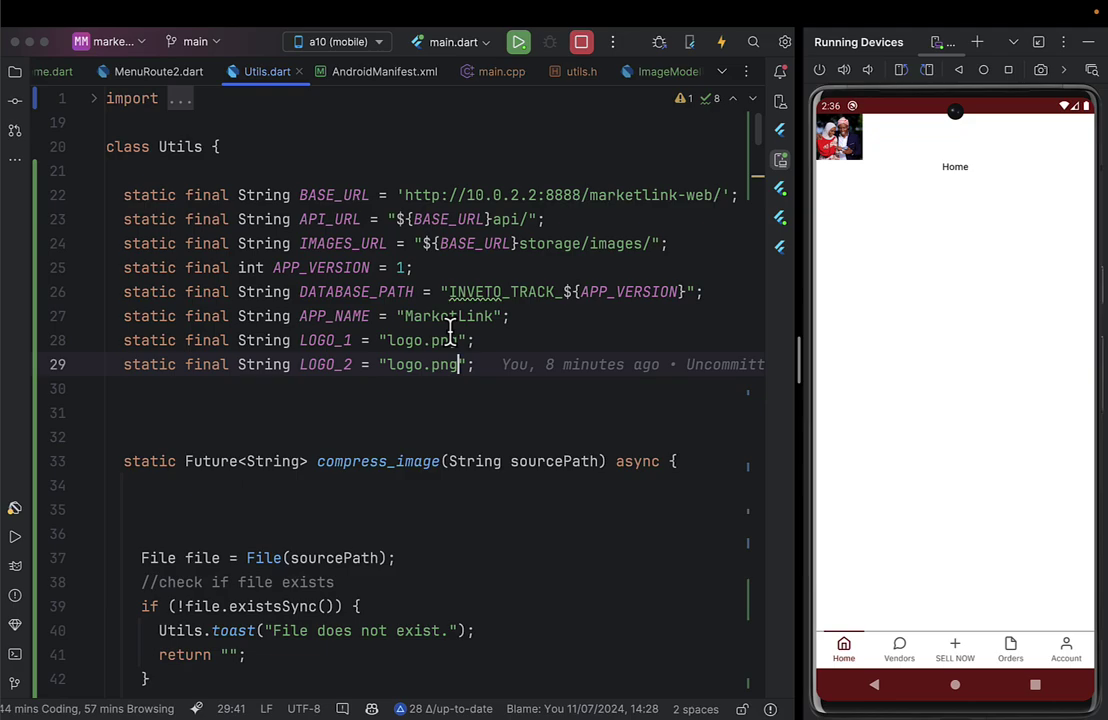